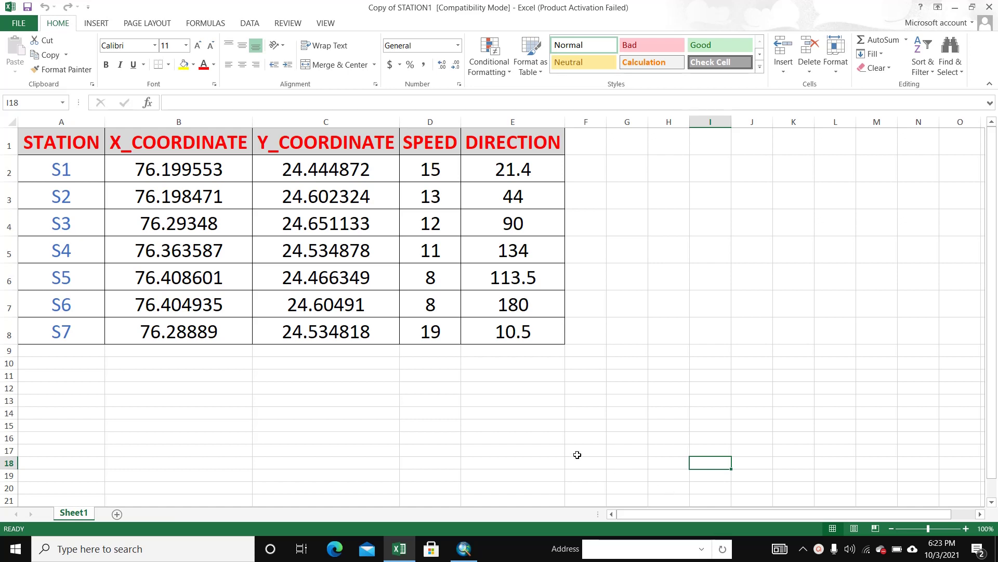
Step: Examine the STATION column and its entries S1 through S7 in the worksheet
click(378, 414)
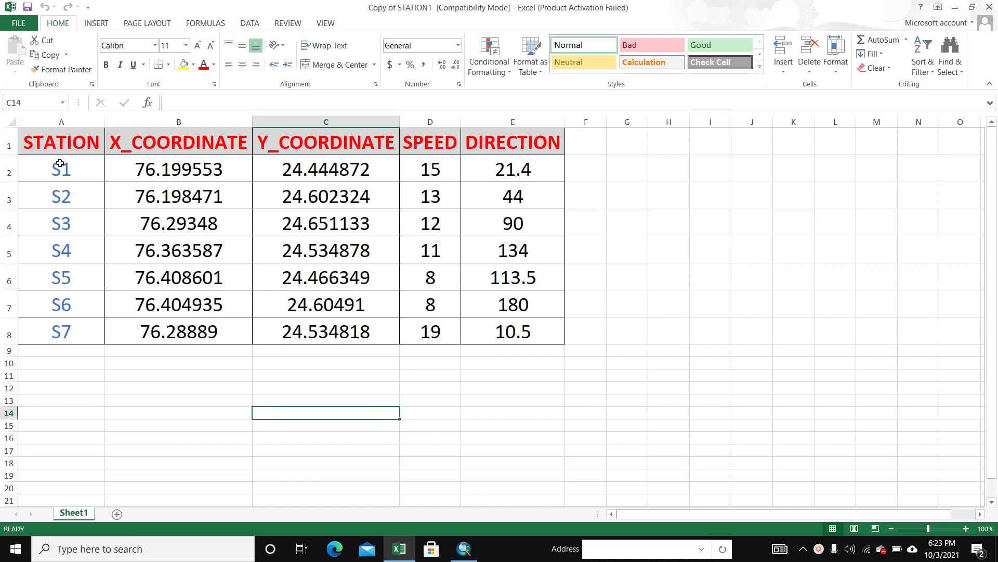
click(68, 120)
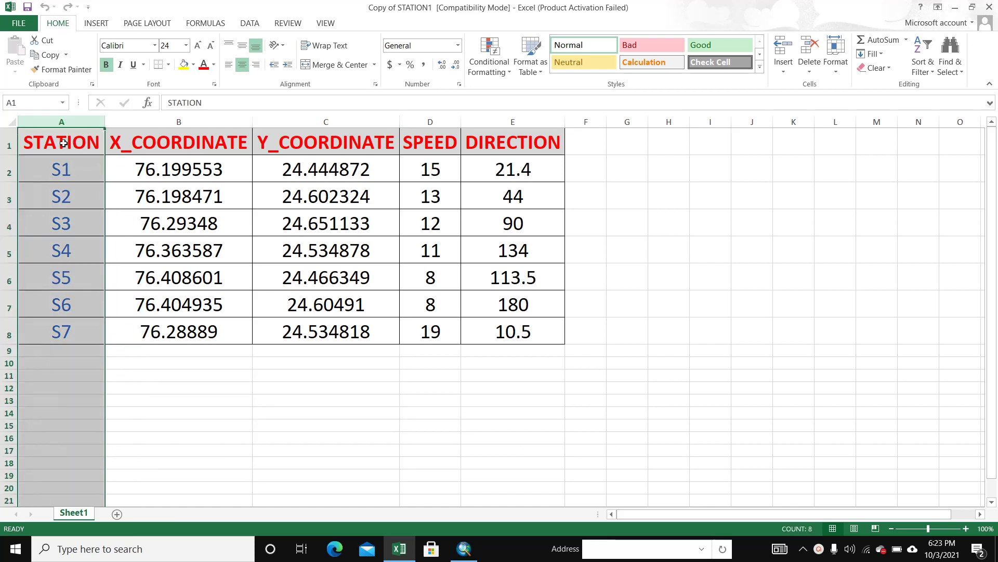
click(63, 140)
click(63, 121)
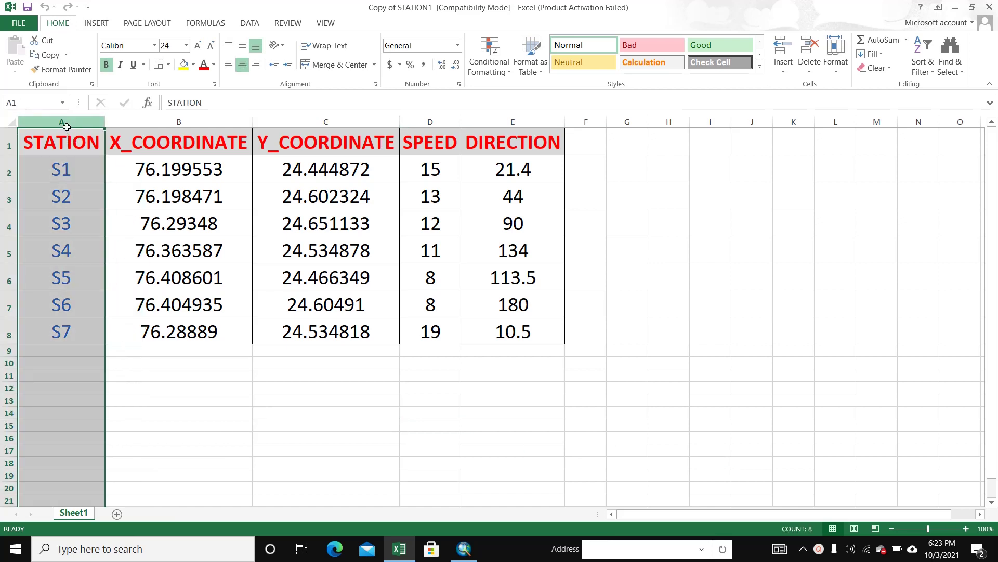
click(72, 171)
click(76, 195)
click(76, 231)
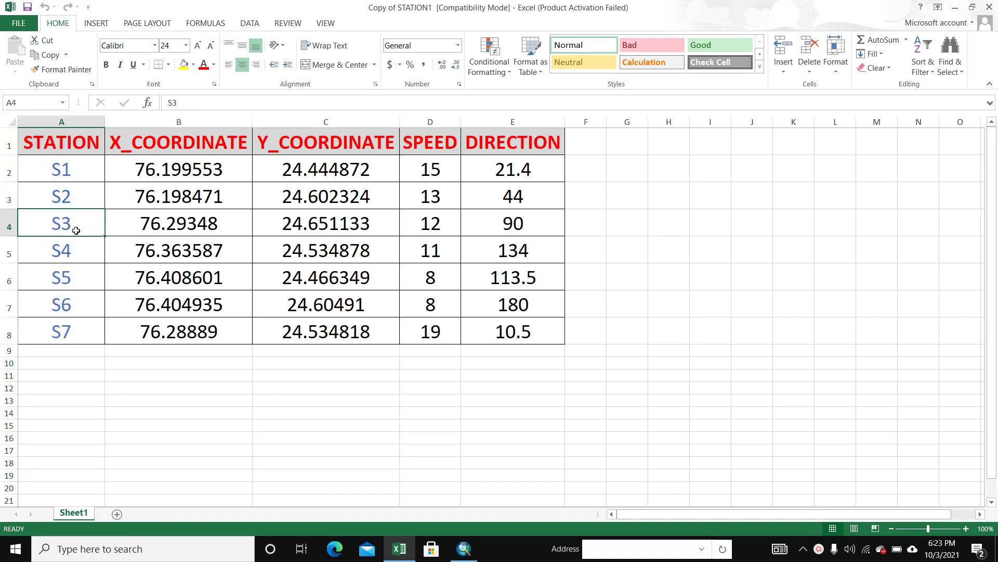
click(79, 254)
click(78, 279)
click(83, 301)
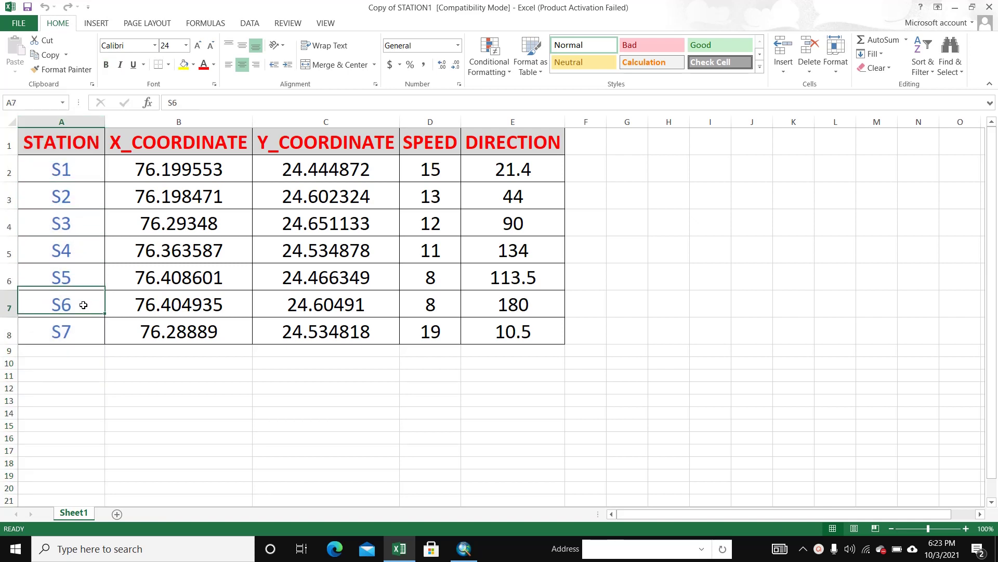
click(85, 330)
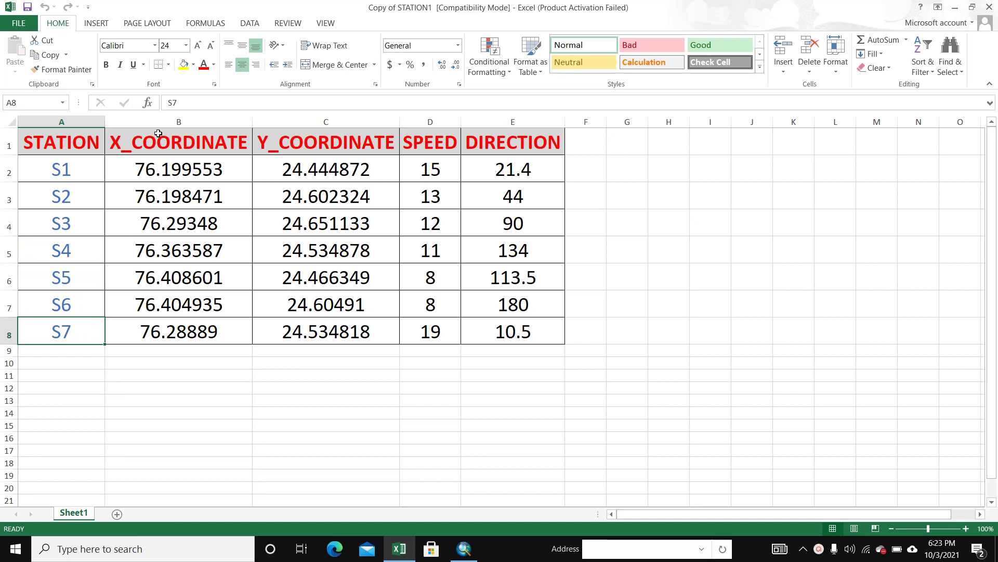
Step: Review the X_COORDINATE, Y_COORDINATE, SPEED and DIRECTION columns of the station table
click(163, 117)
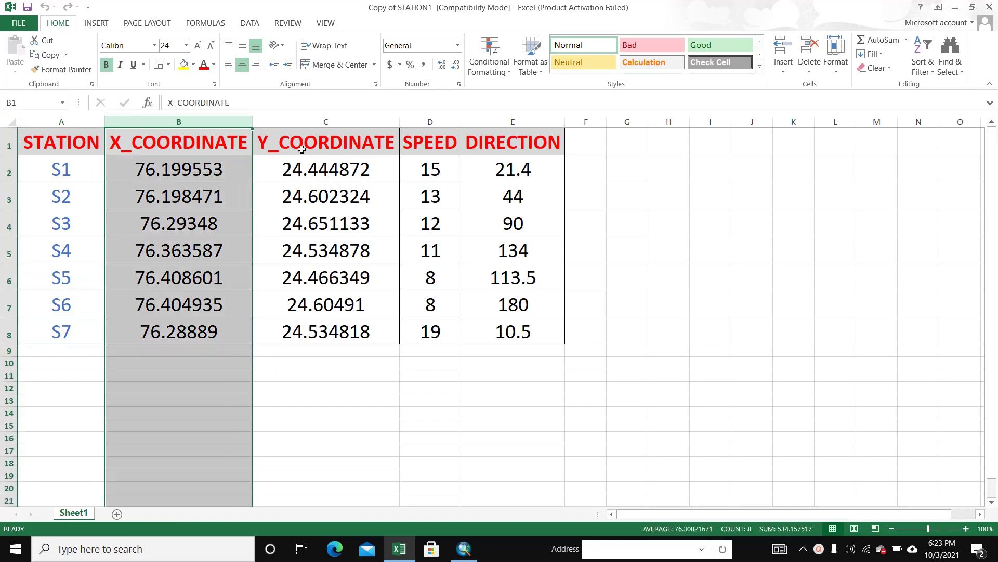
click(315, 119)
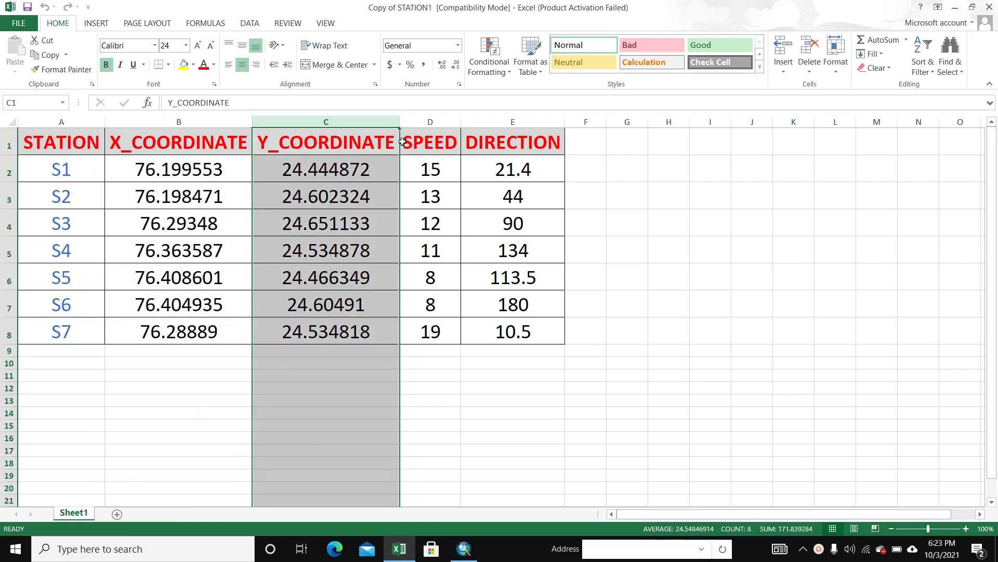
click(425, 120)
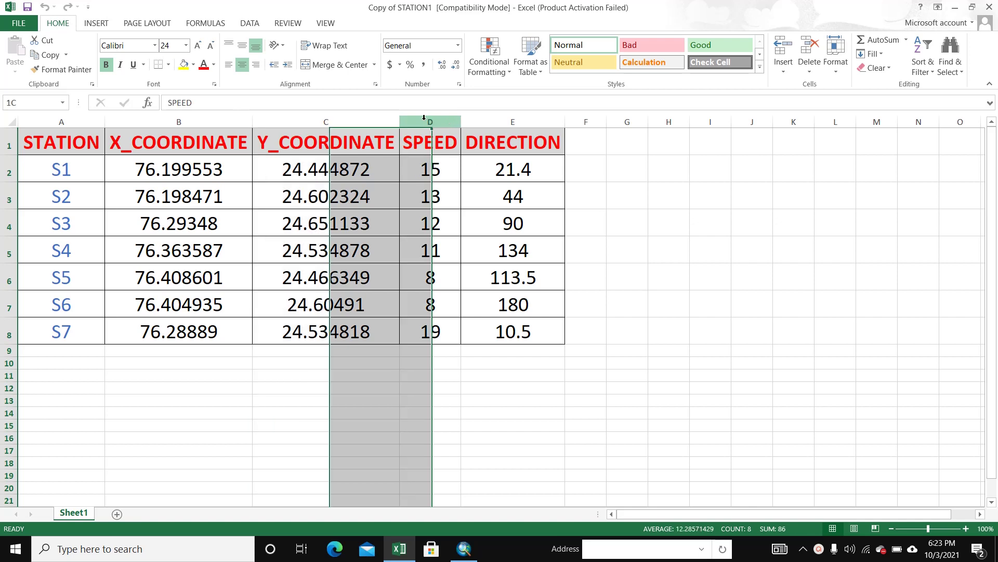
click(491, 123)
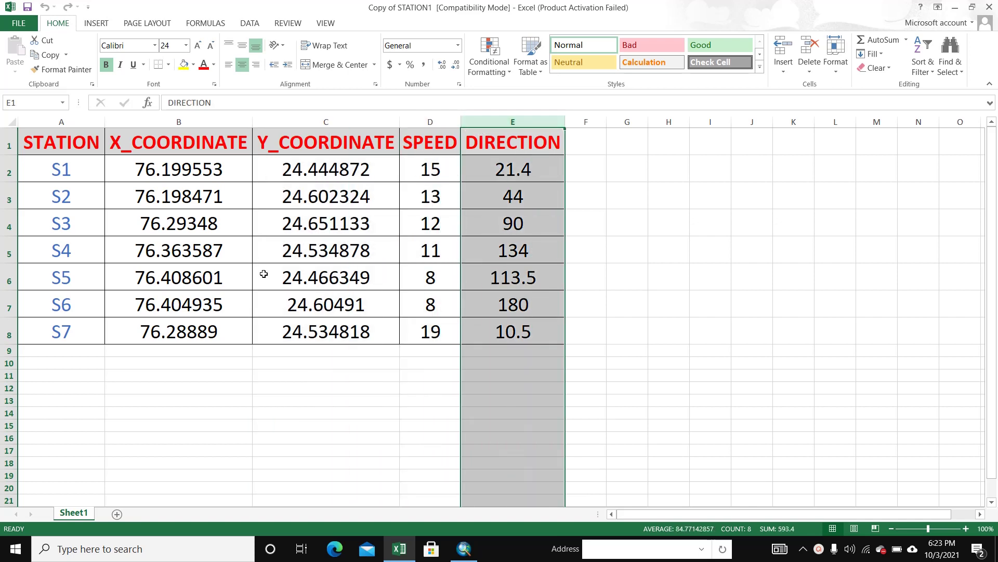
click(233, 397)
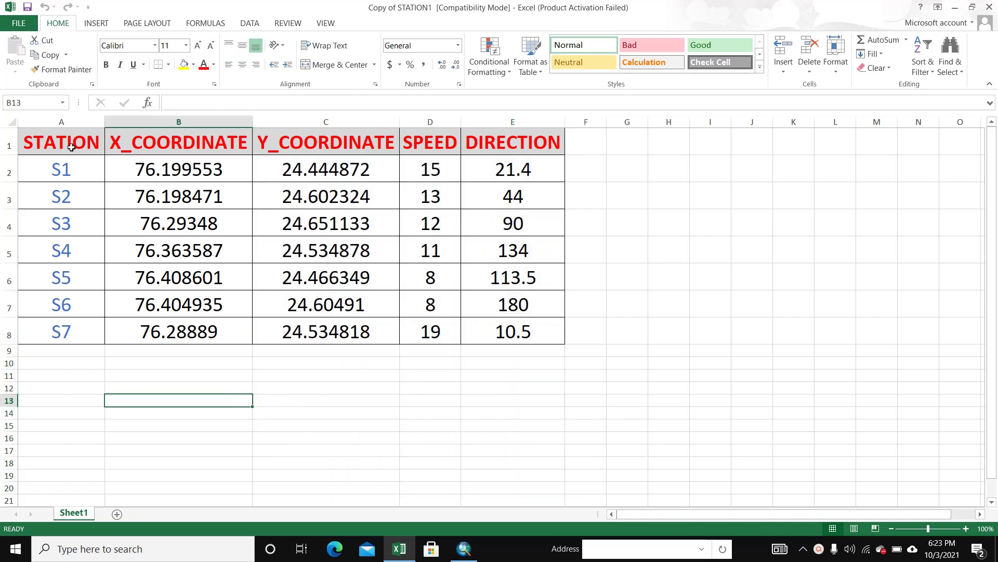
click(65, 122)
drag(109, 121, 516, 111)
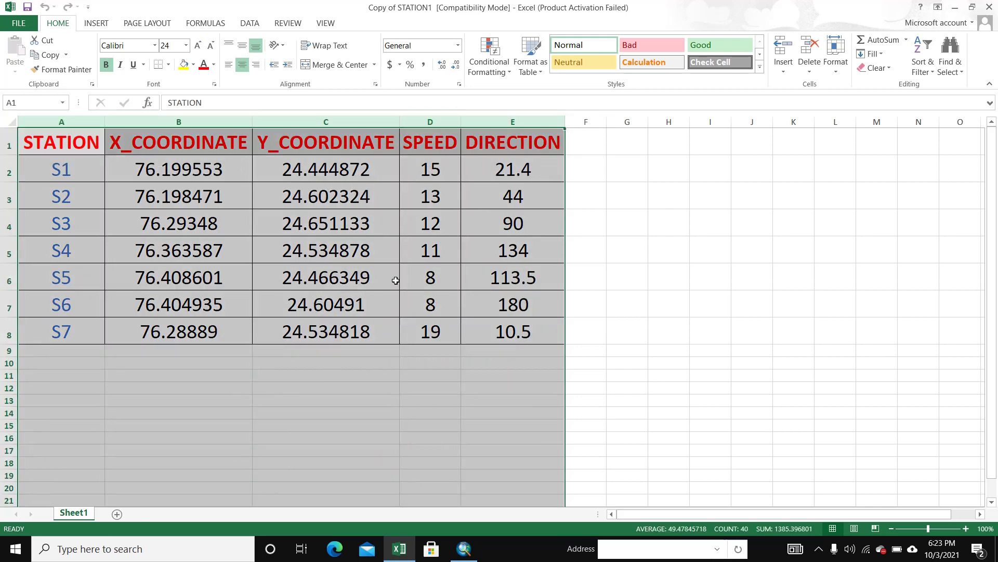
click(310, 381)
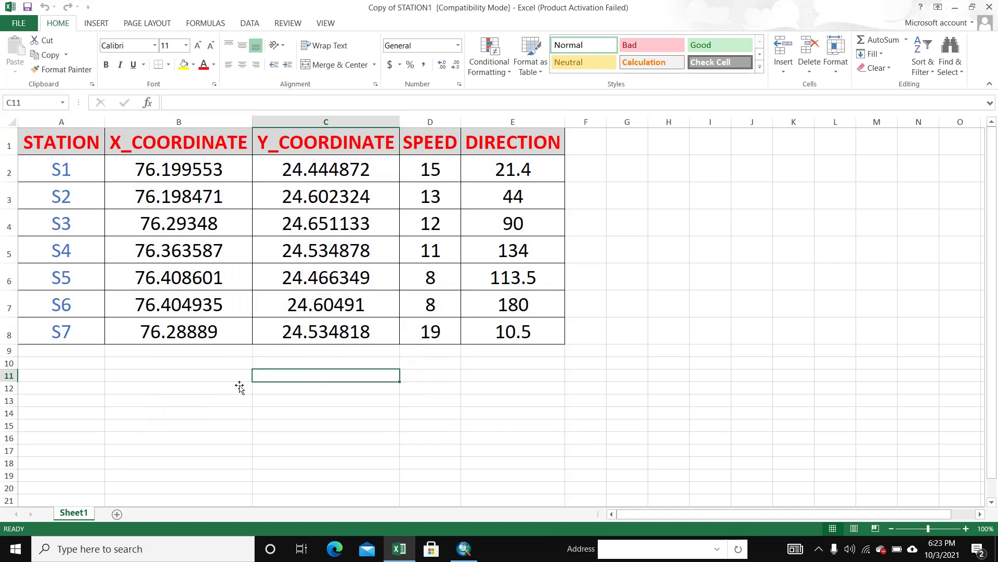
click(154, 367)
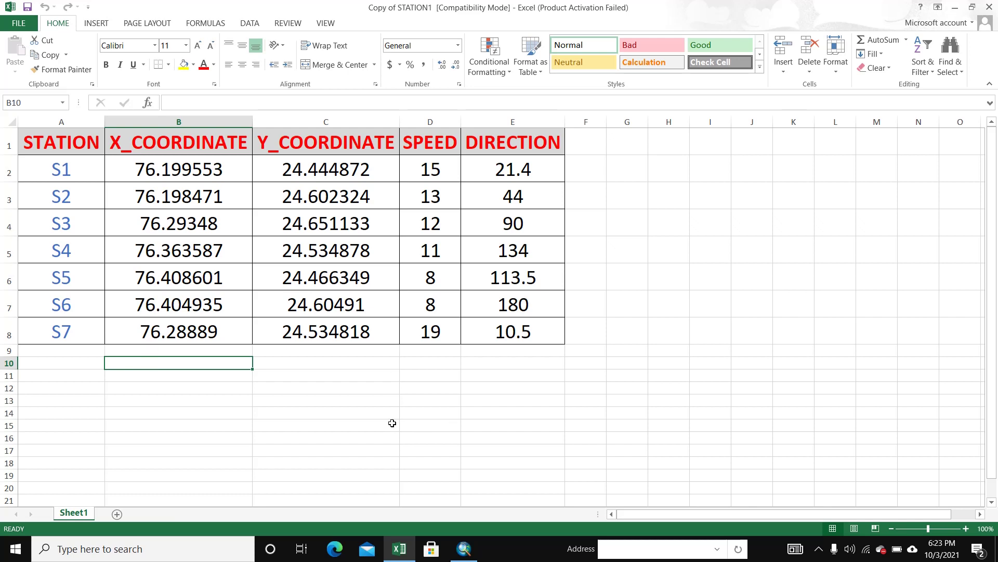
click(365, 403)
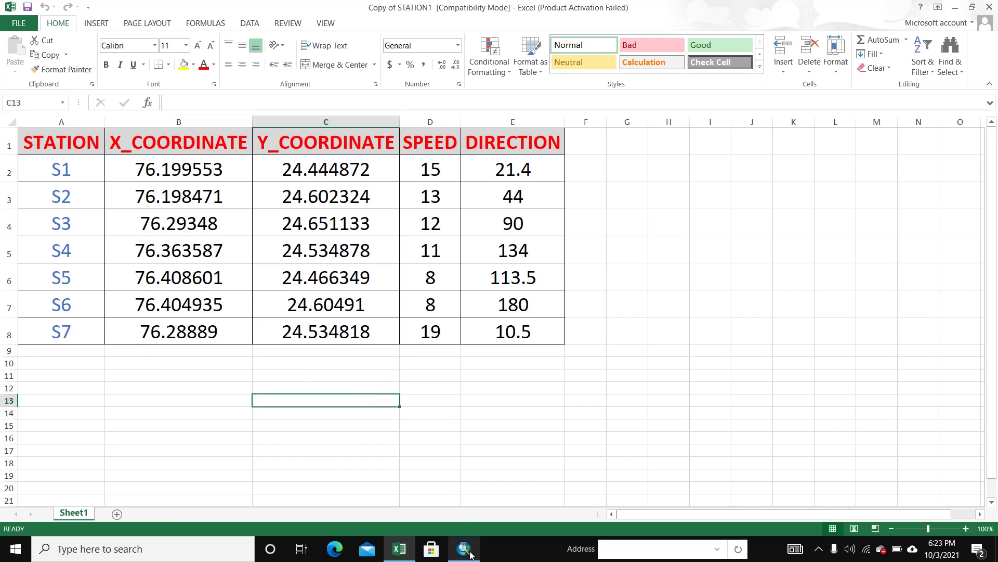
Step: Switch to ArcMap and add the worksheet of Copy of STATION1.xls from the WINDOW MAP folder
click(470, 553)
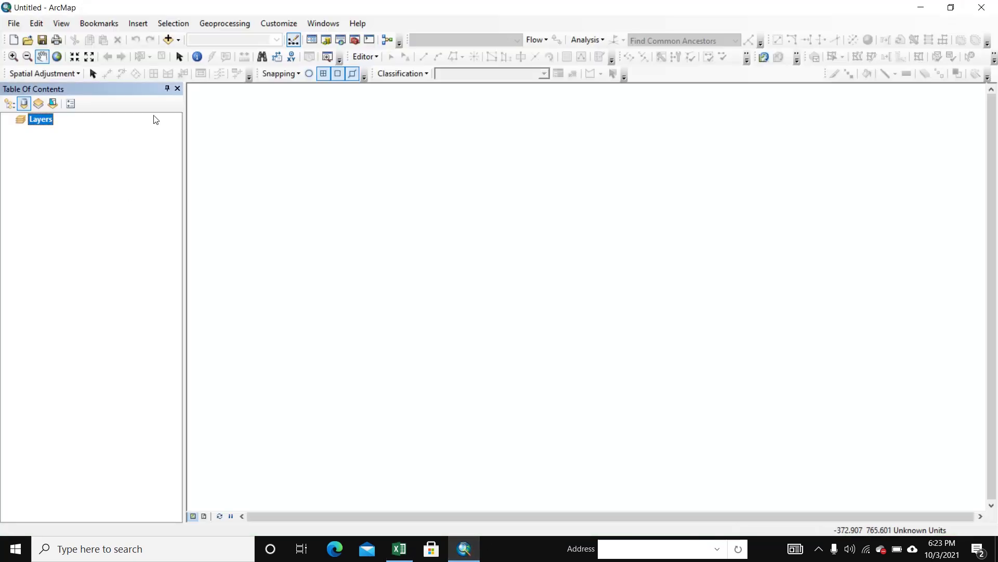
click(168, 39)
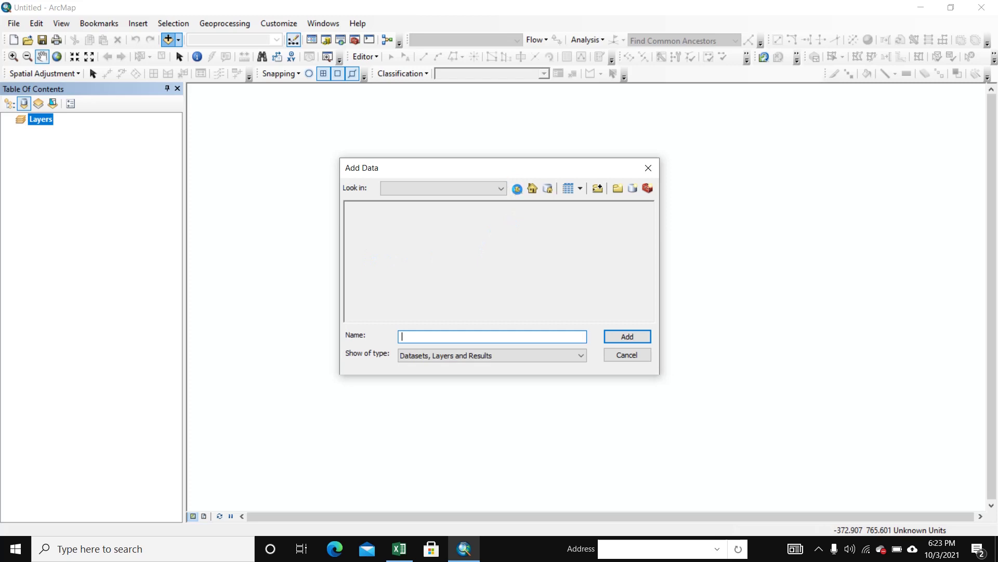
click(518, 188)
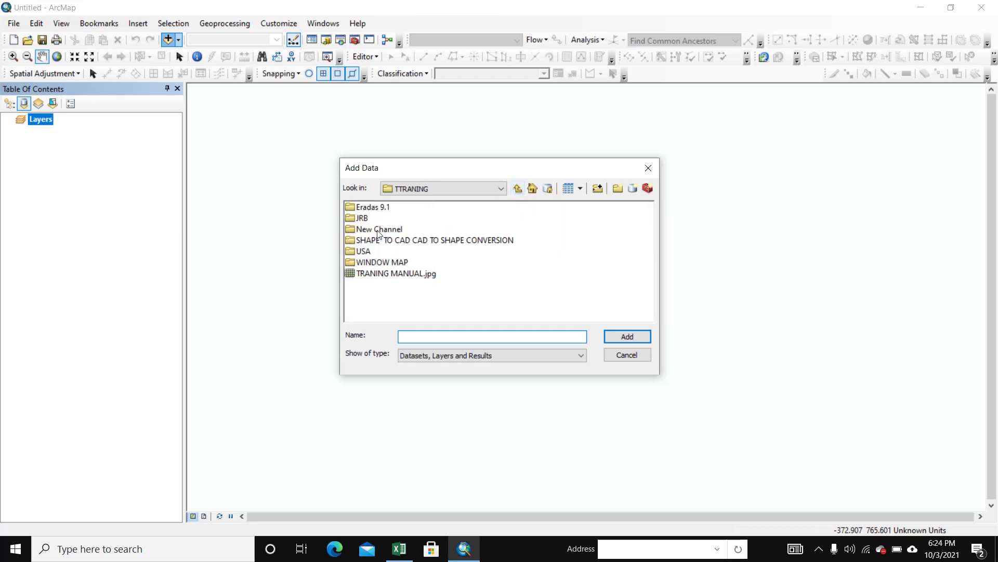
double_click(381, 265)
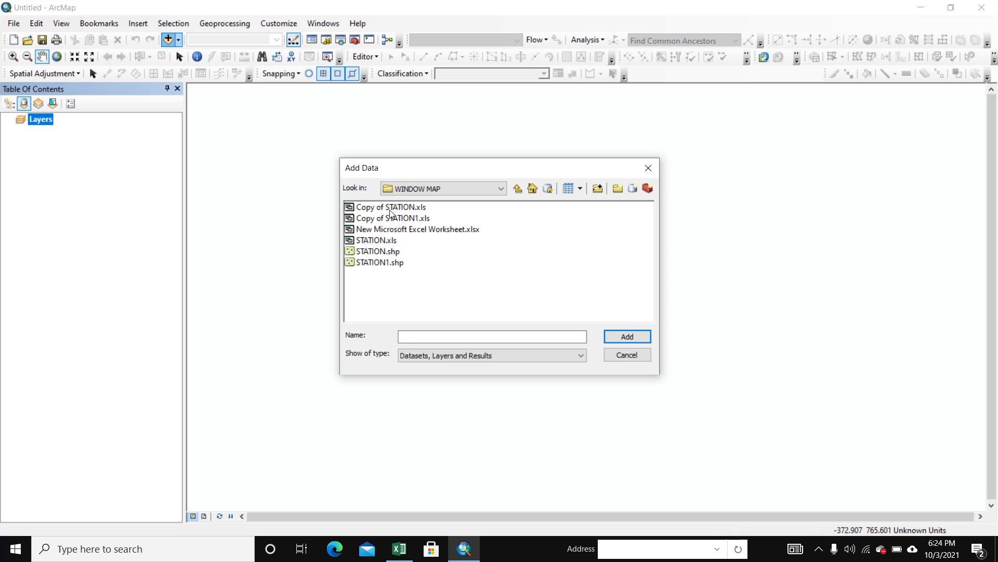
double_click(392, 218)
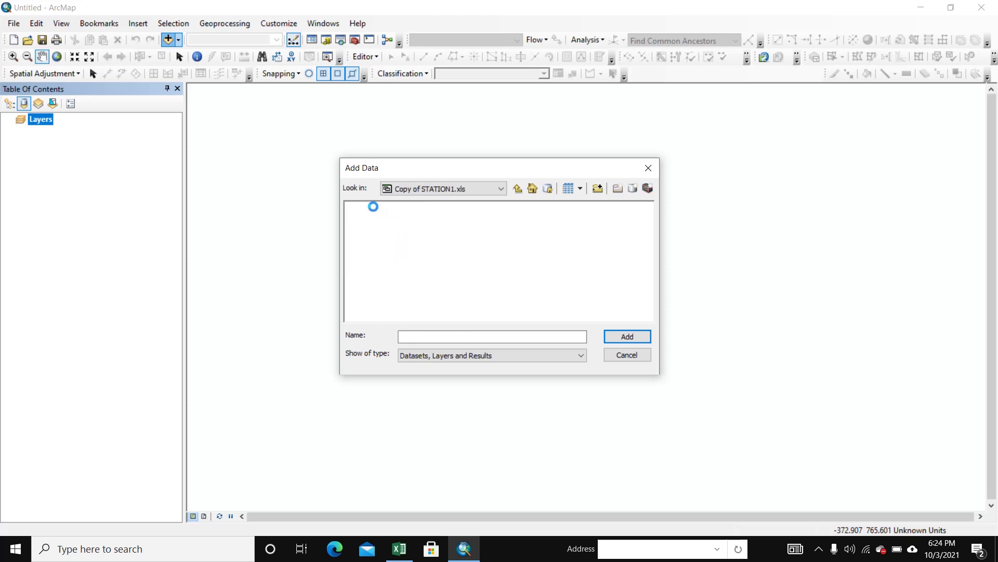
click(374, 208)
double_click(374, 208)
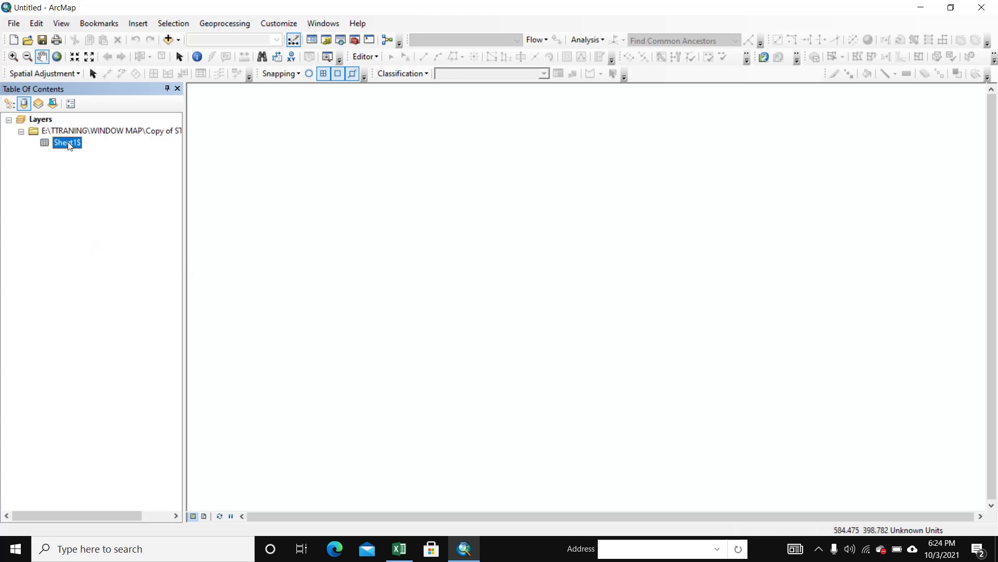
Step: Open the Sheet1$ table, inspect its coordinate, speed, direction and station fields, and close it
right_click(69, 145)
click(98, 147)
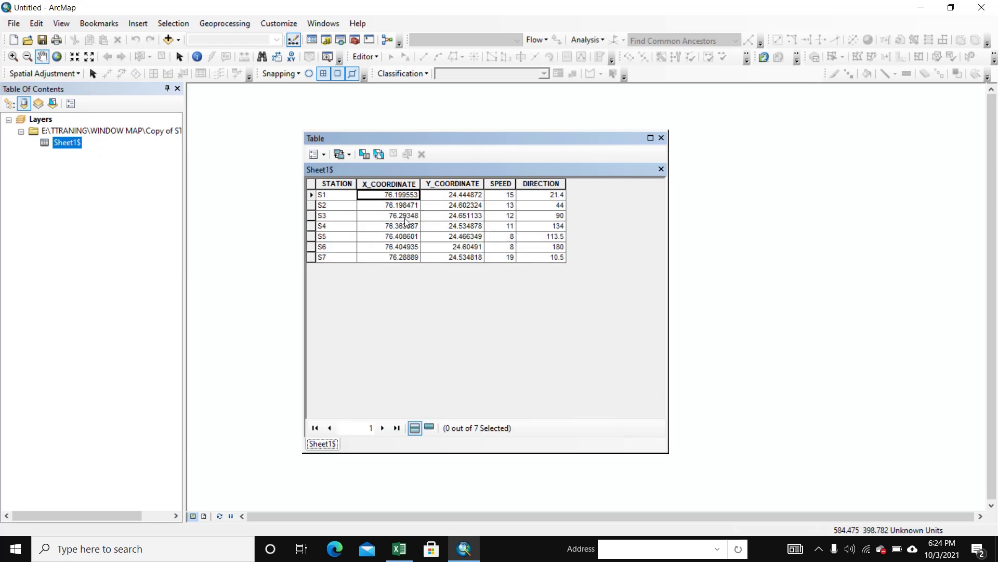
click(399, 183)
click(470, 186)
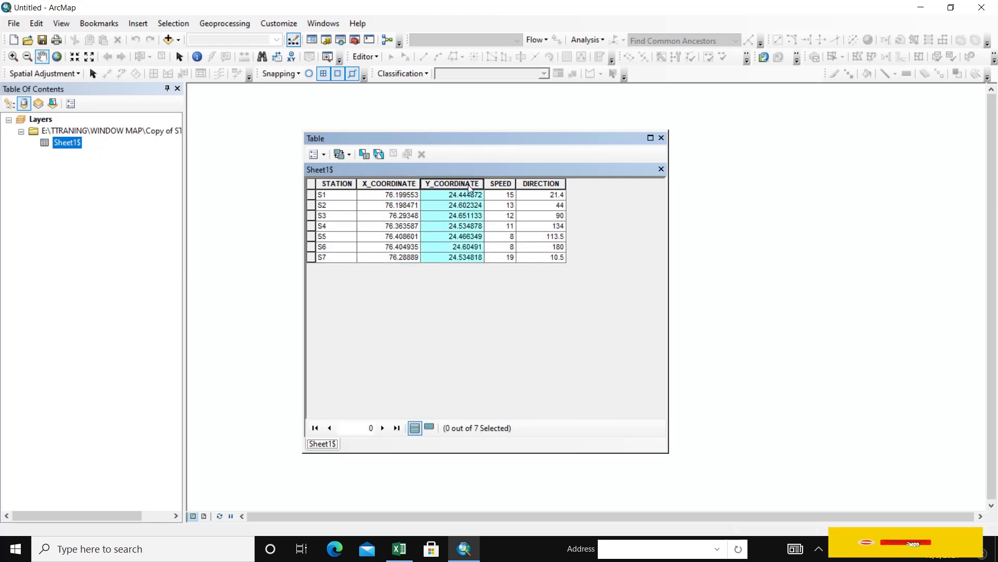
click(502, 186)
click(536, 185)
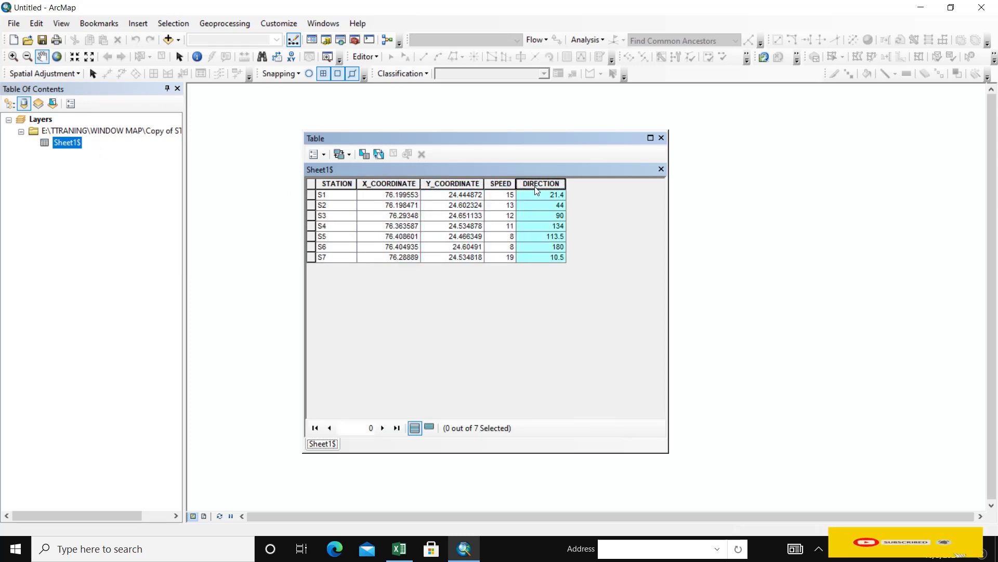
click(328, 185)
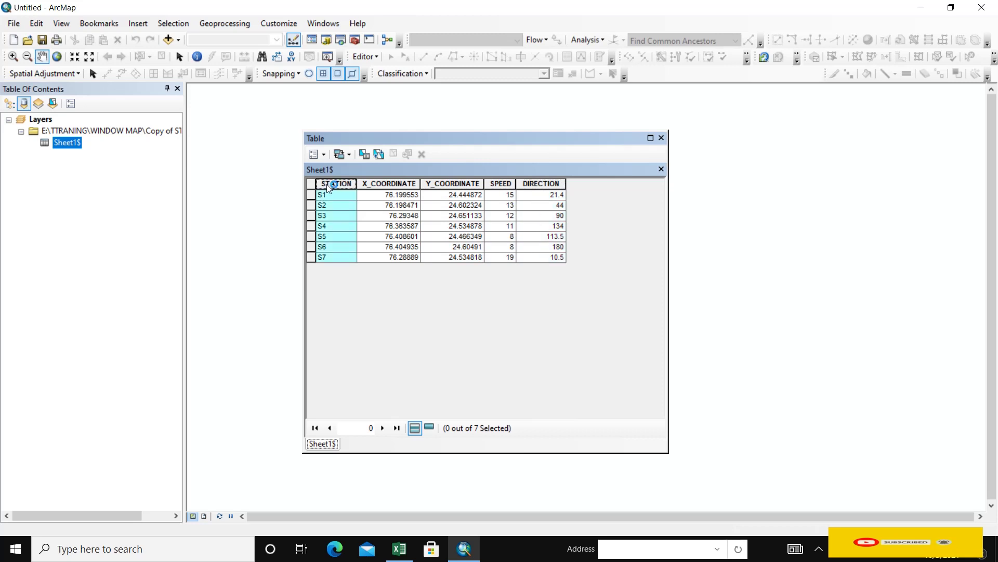
click(661, 137)
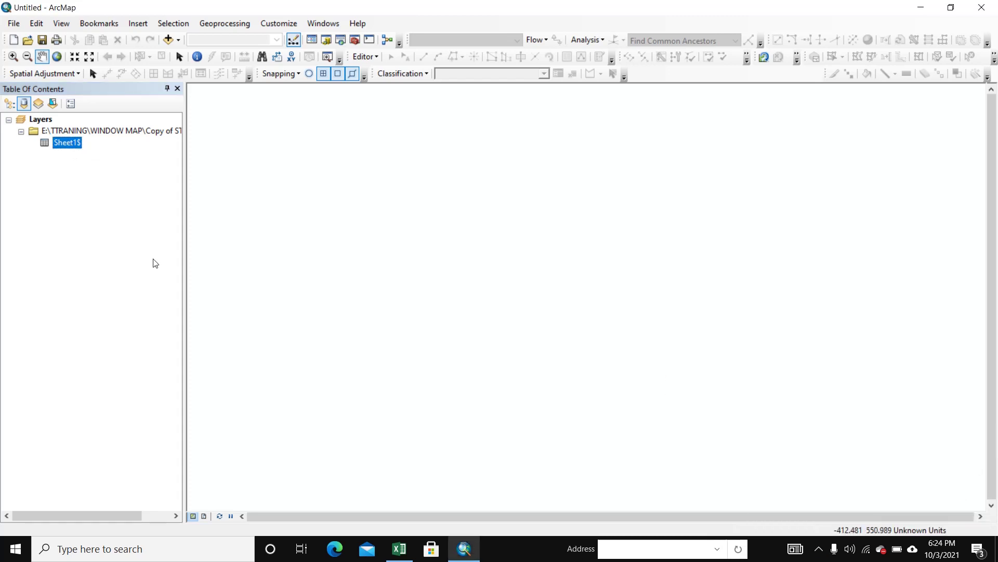
Step: Display the Sheet1$ table as XY points, using X_COORDINATE for the X field and Y_COORDINATE for the Y field
right_click(68, 148)
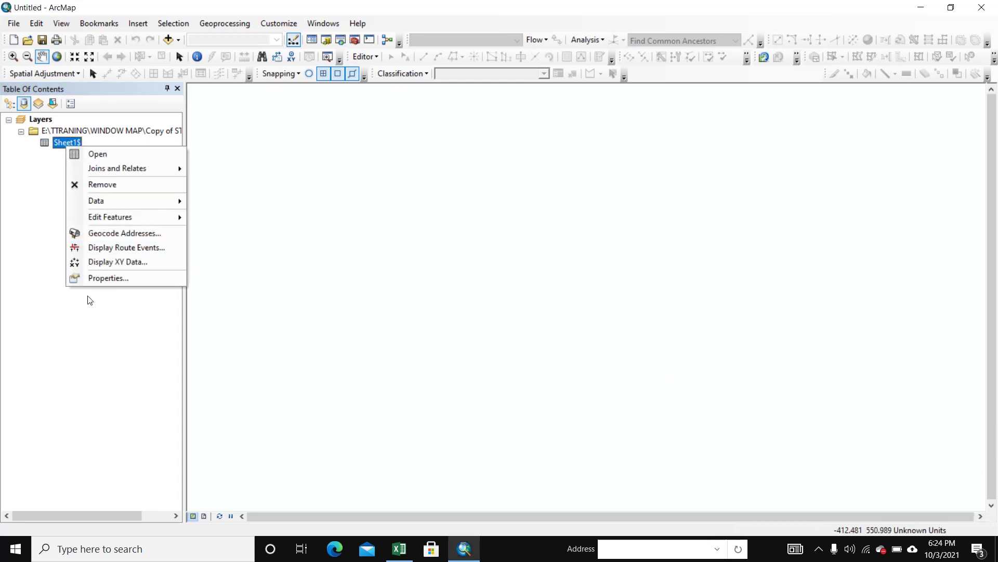
click(94, 263)
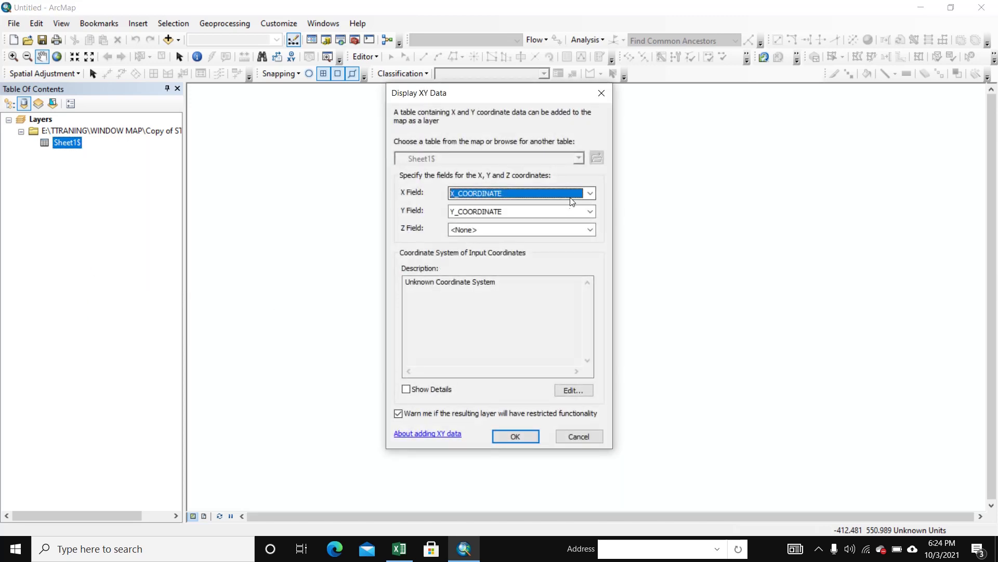
click(591, 193)
click(483, 206)
click(590, 211)
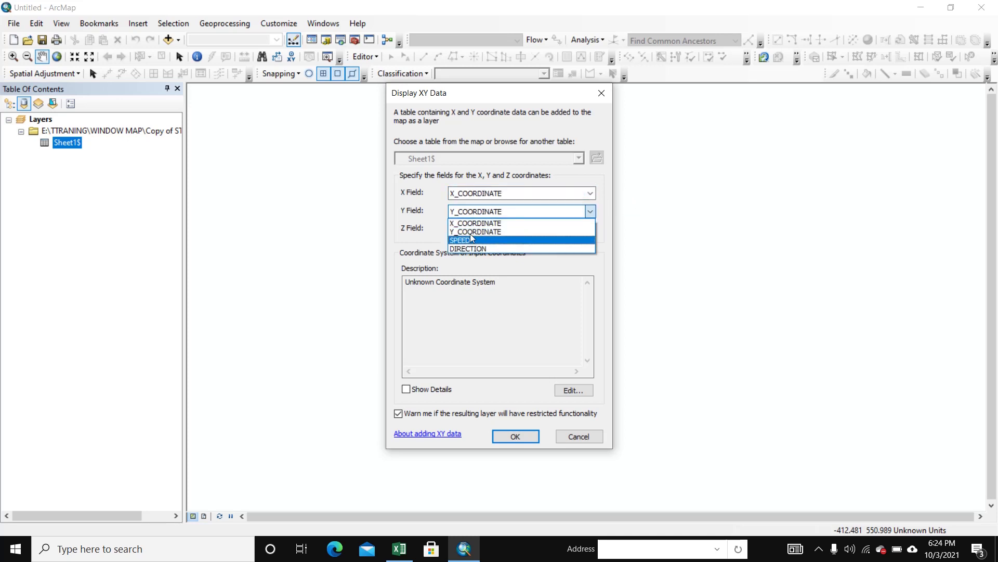
click(526, 231)
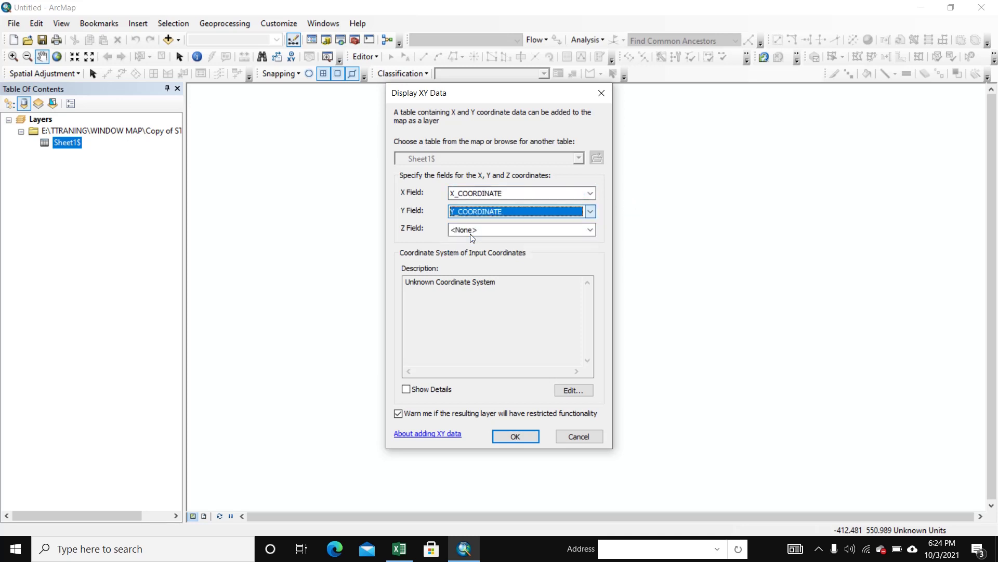
click(516, 436)
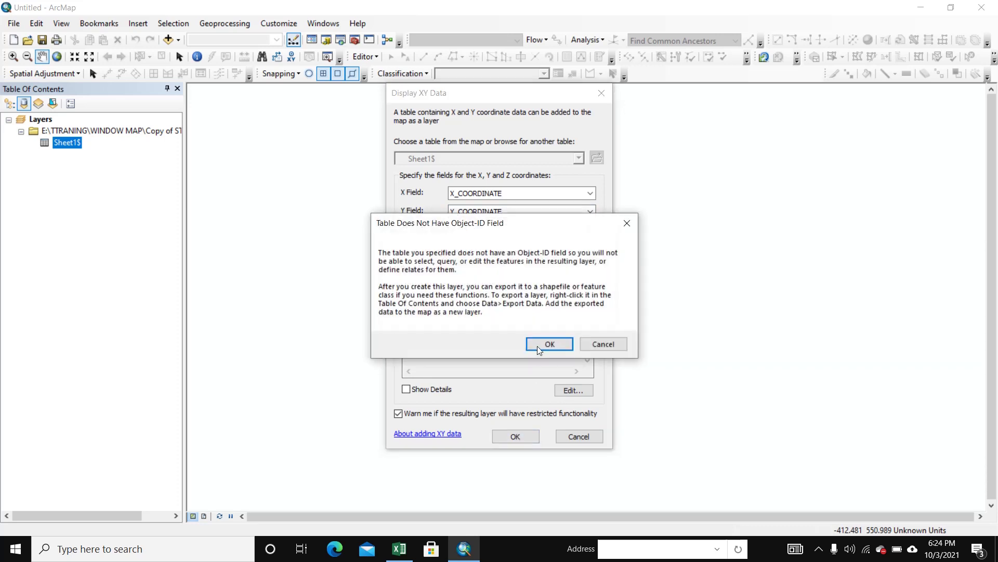
click(539, 347)
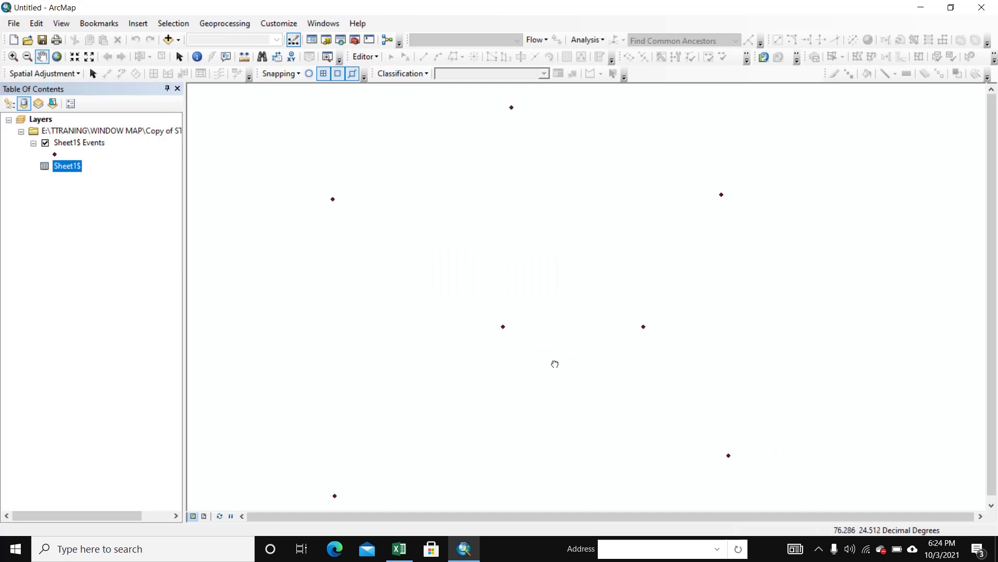
Step: Export all Sheet1$ Events features to STATION1.shp in the WINDOW MAP folder, replacing the existing file and not adding it to the map
scroll(540, 370, up, 2)
right_click(73, 146)
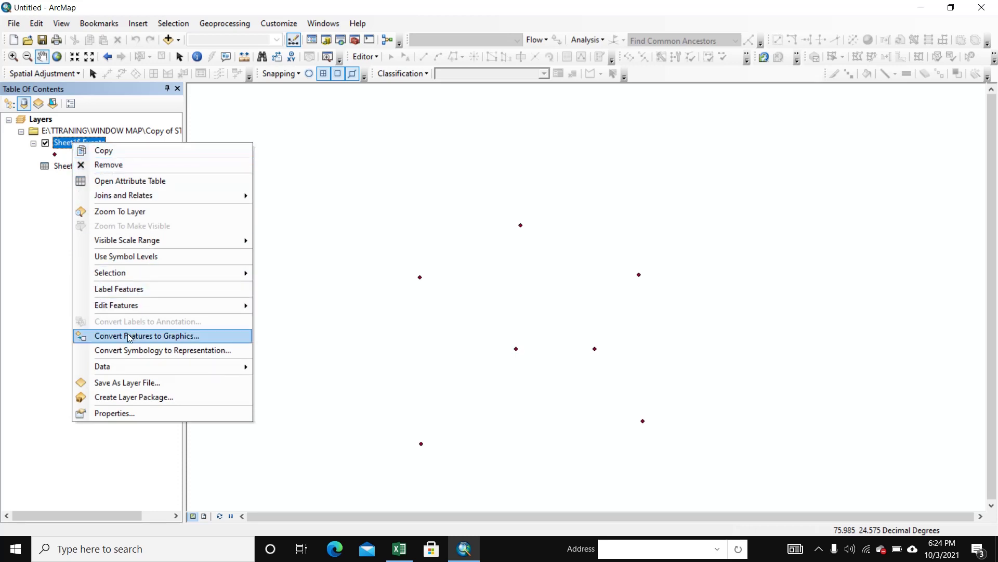
mouse_move(124, 373)
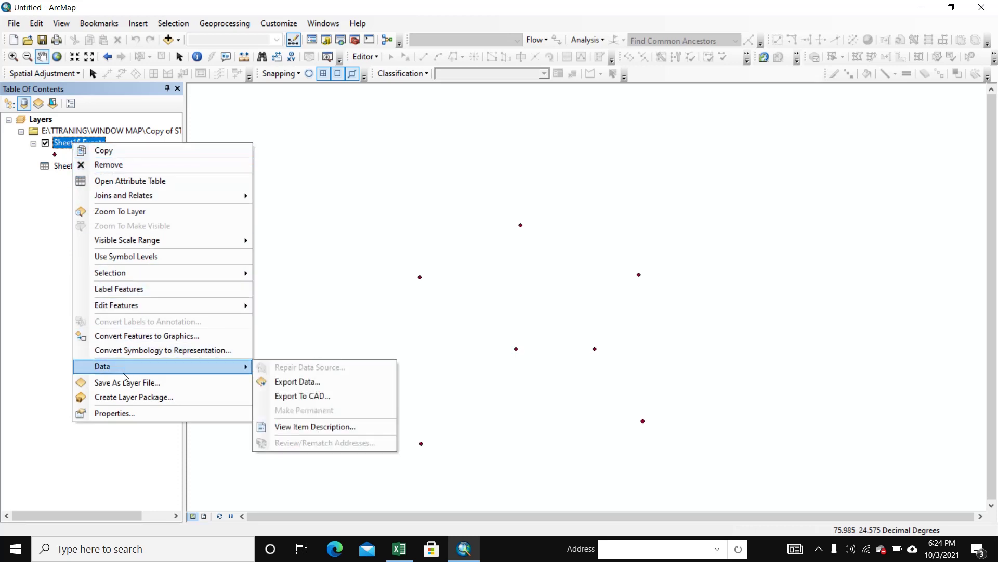
click(293, 381)
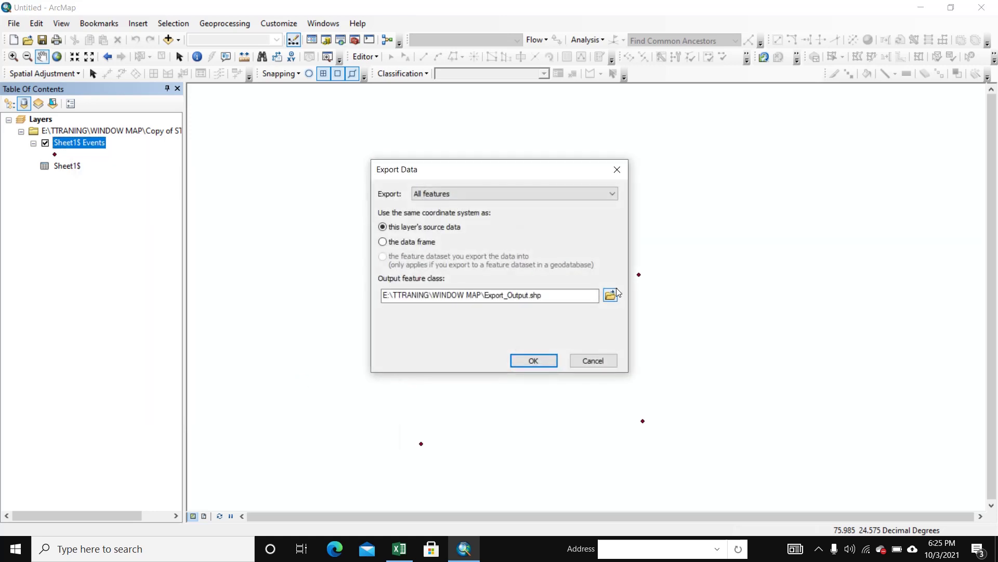
click(610, 295)
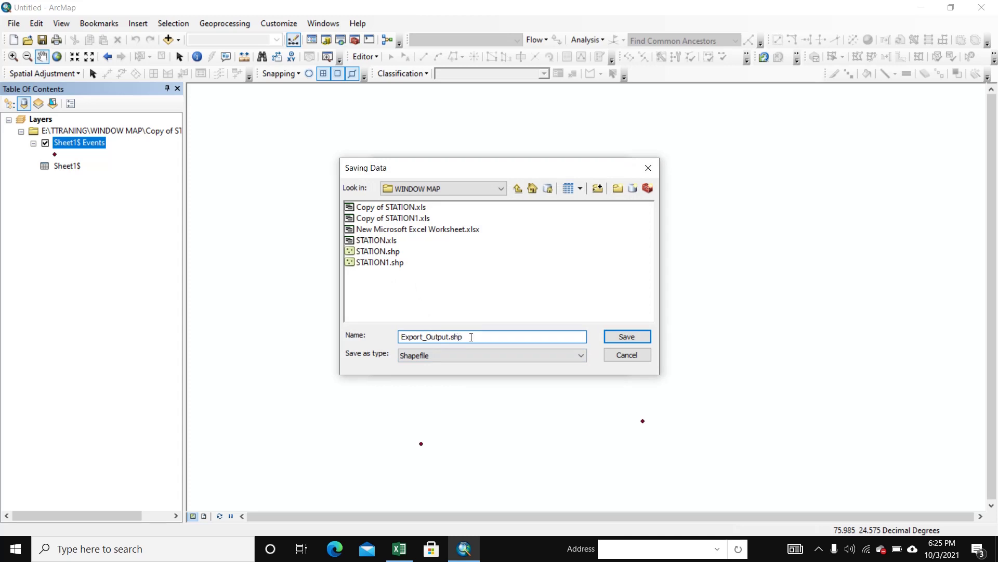
drag(472, 337, 244, 341)
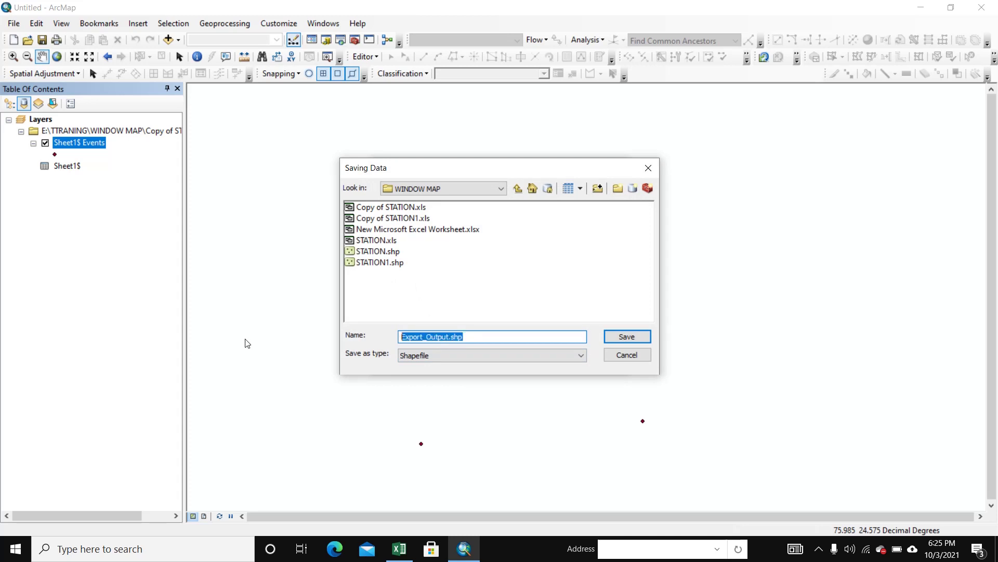
text(STATION)
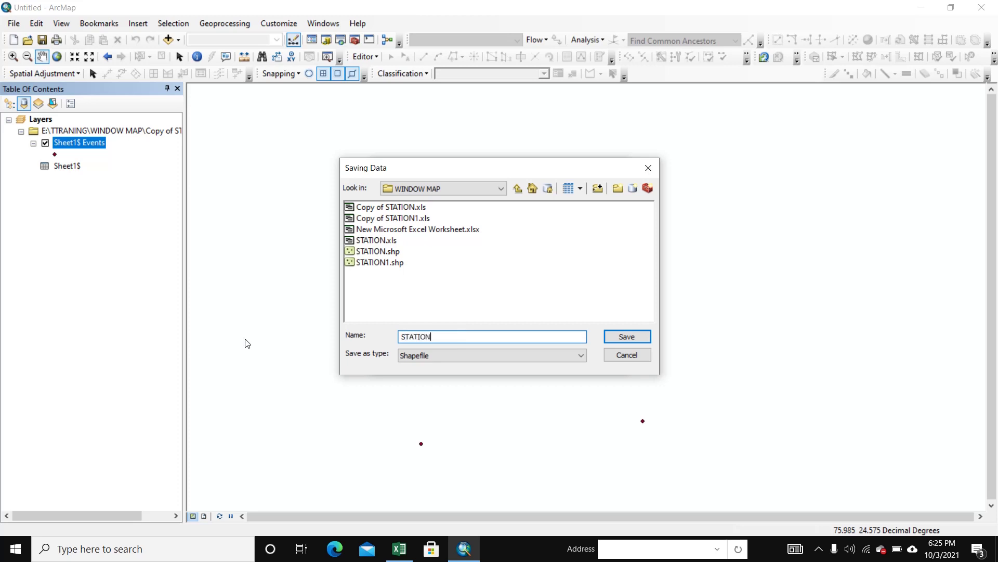
text(1)
click(627, 336)
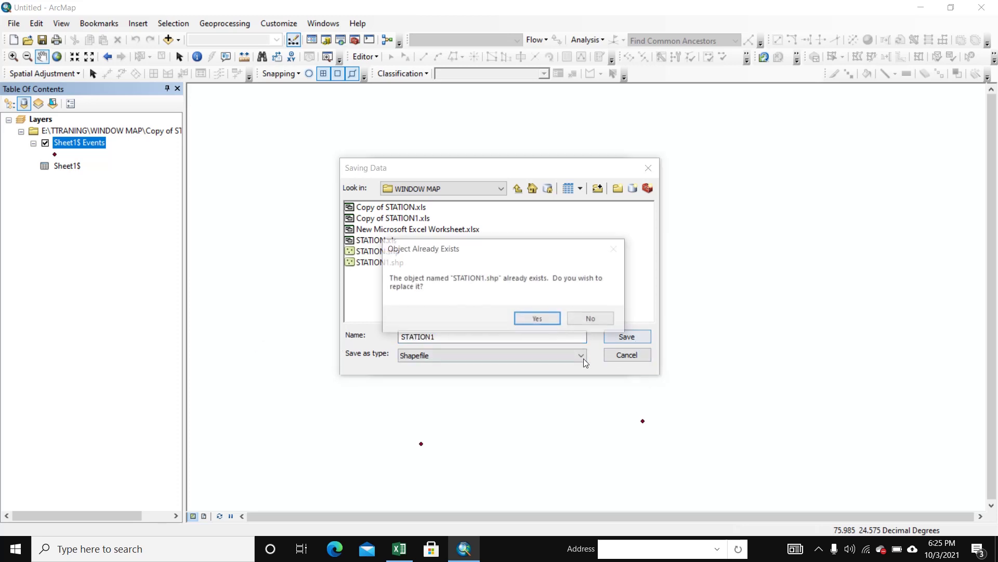
click(538, 319)
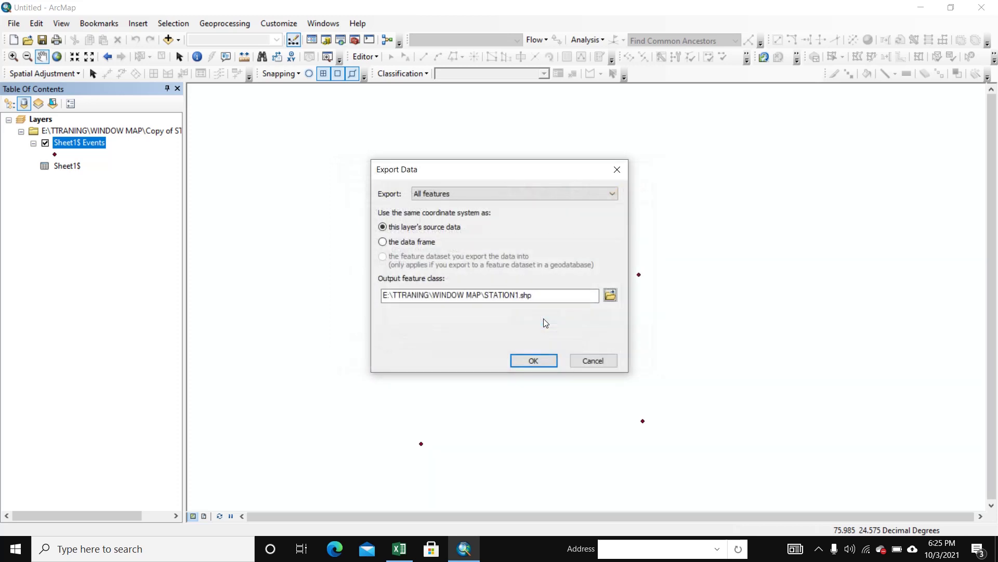
click(540, 361)
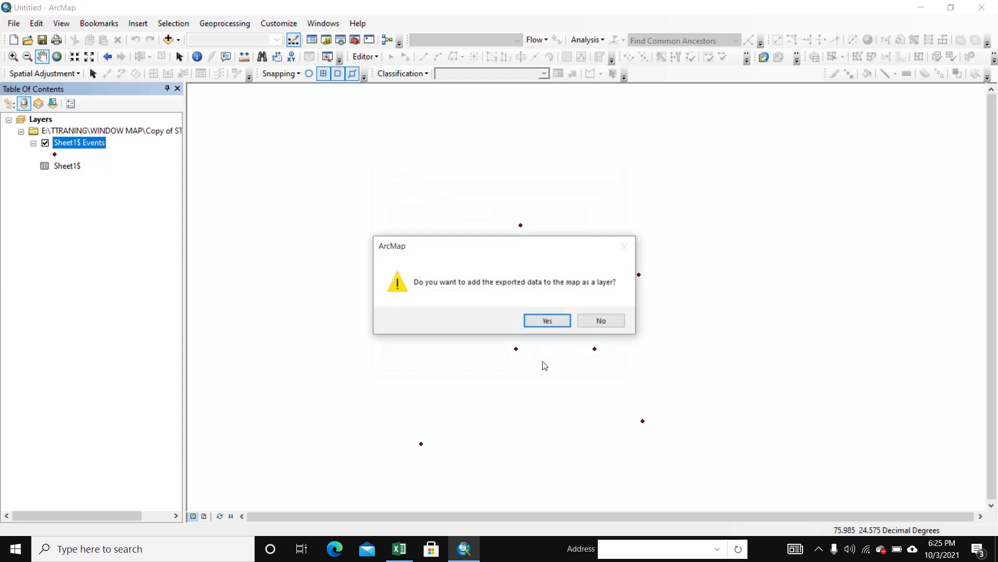
click(602, 320)
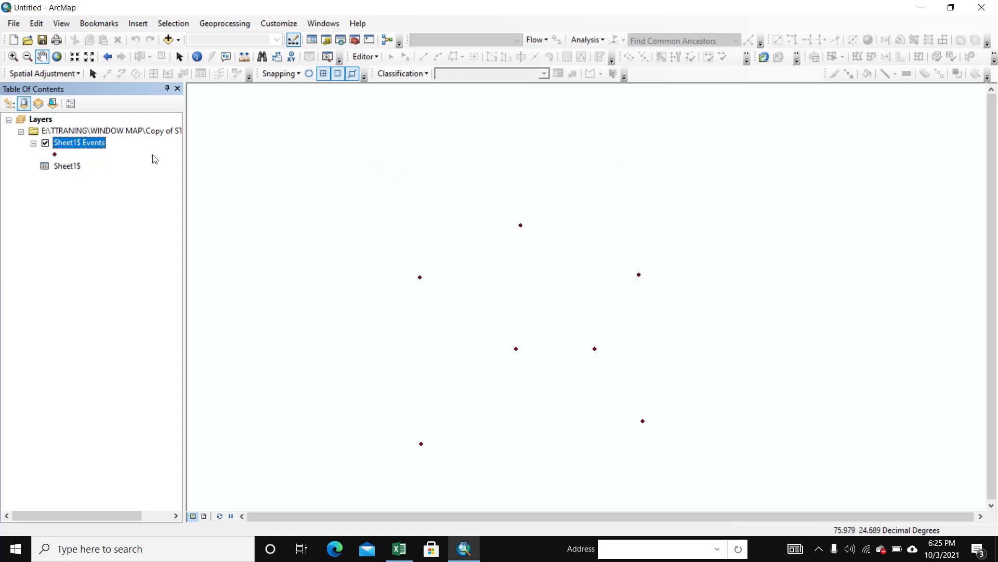
Step: Remove the Copy of STATION1.xls layer and table from the map, and add STATION.shp from the WINDOW MAP folder
right_click(137, 131)
click(138, 136)
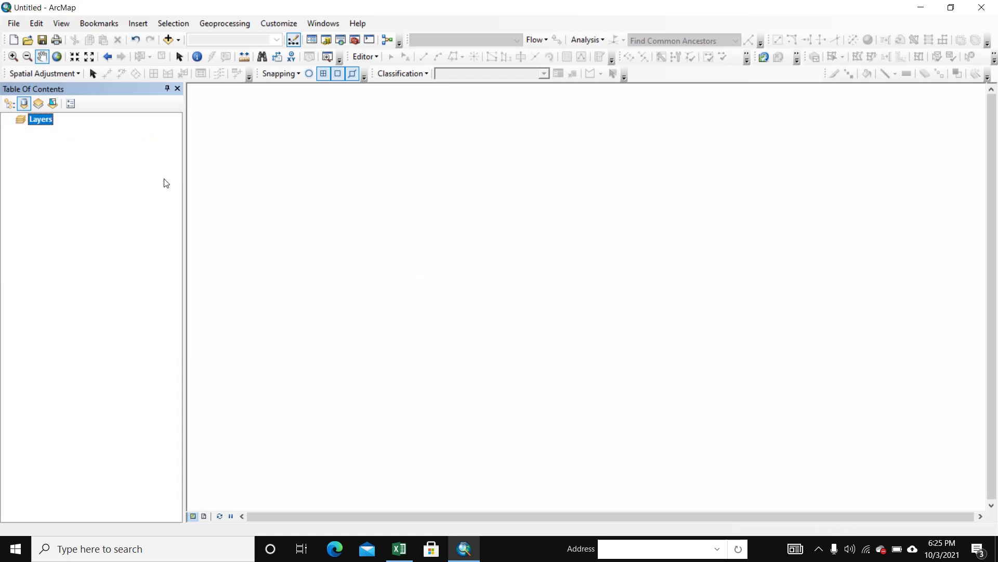
click(169, 39)
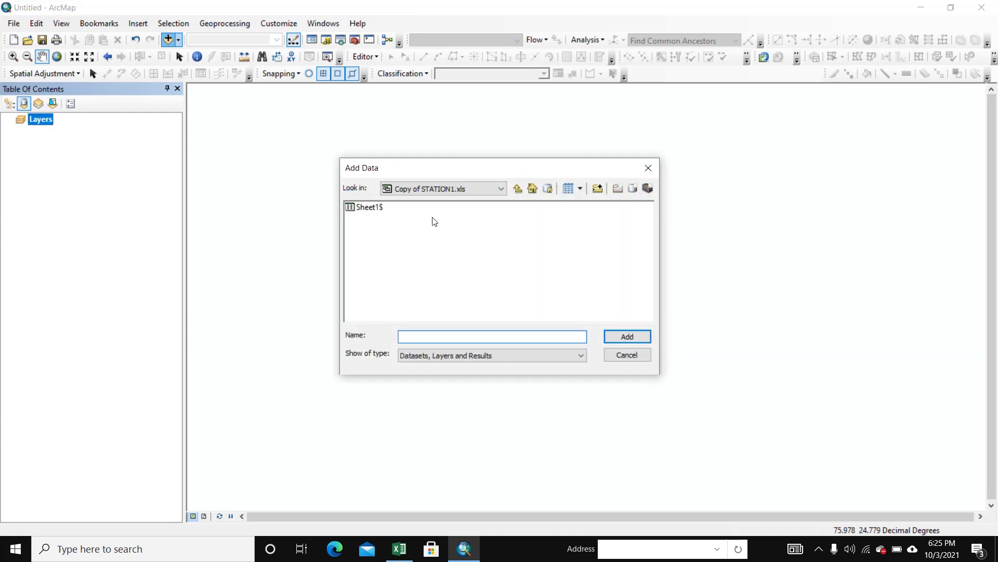
click(522, 187)
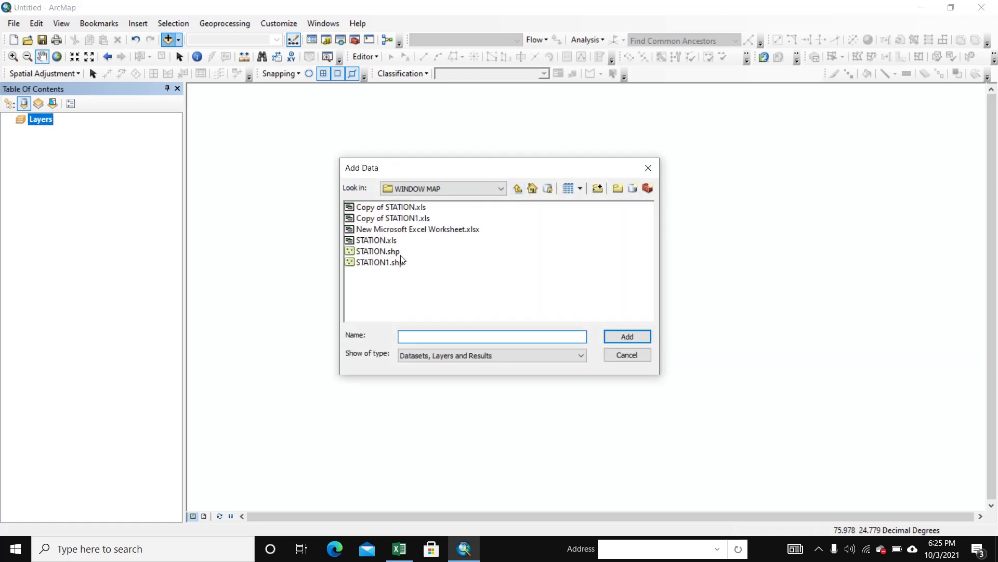
click(378, 251)
click(631, 343)
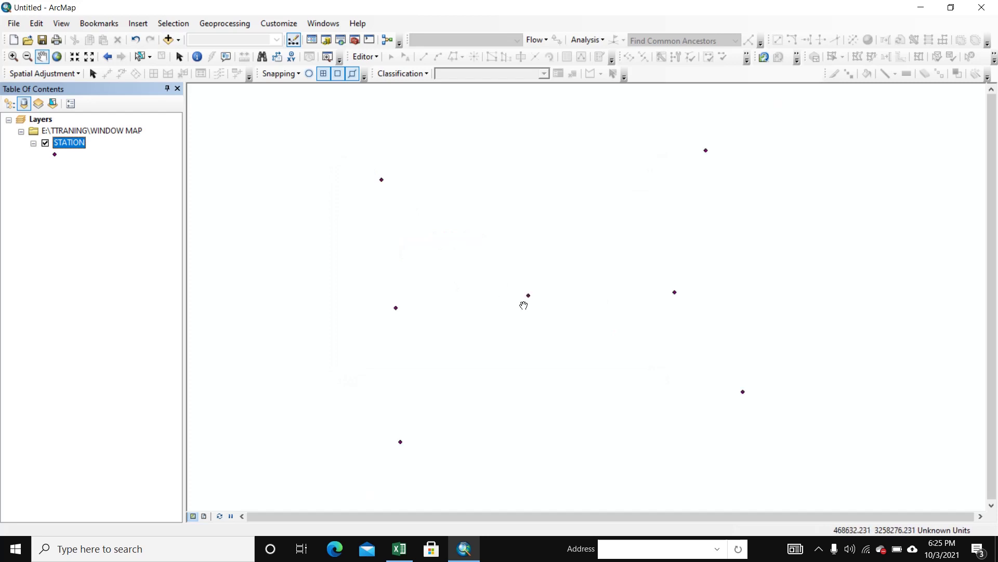
Step: Change the STATION layer's point symbol to the green Circle 2 symbol
drag(524, 303, 494, 325)
click(57, 155)
double_click(55, 154)
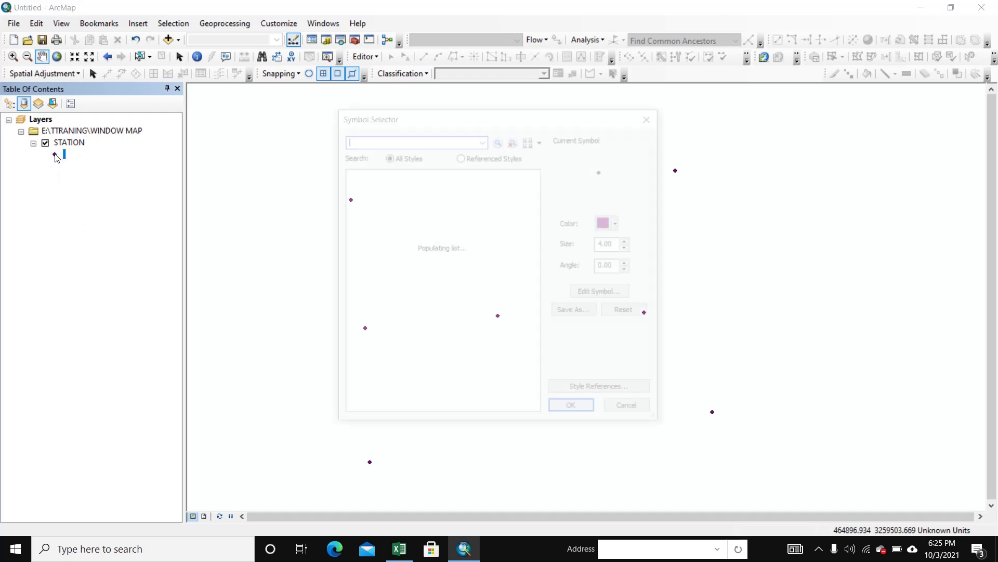
click(431, 302)
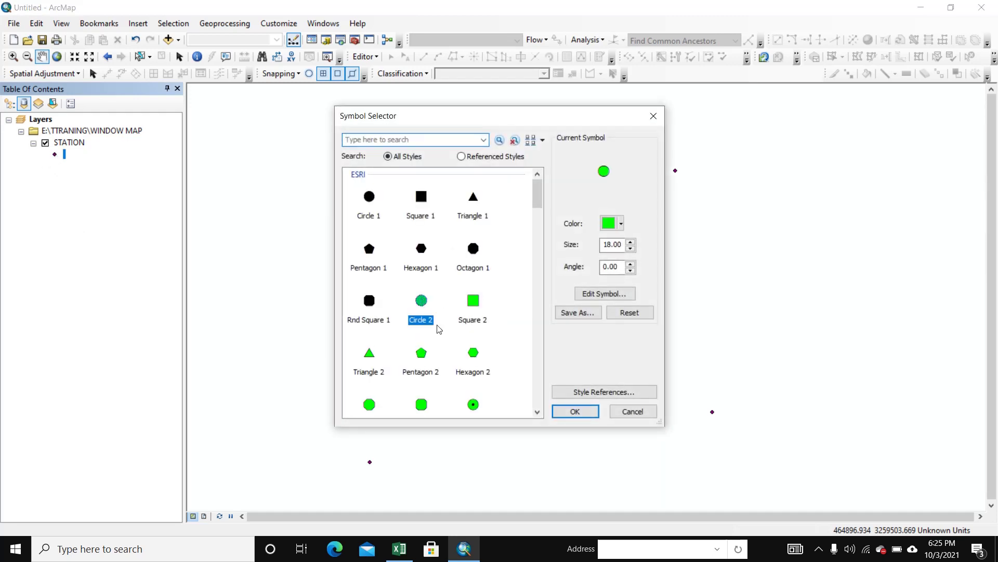
click(575, 410)
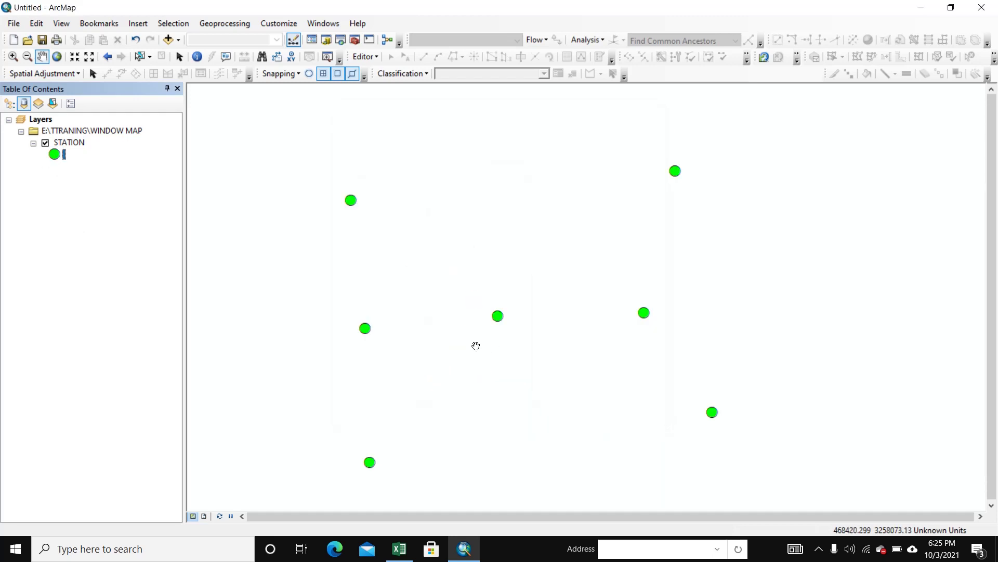
Step: Turn on labels for the STATION layer using the STATION field, with bold text at size 16
right_click(85, 145)
click(147, 411)
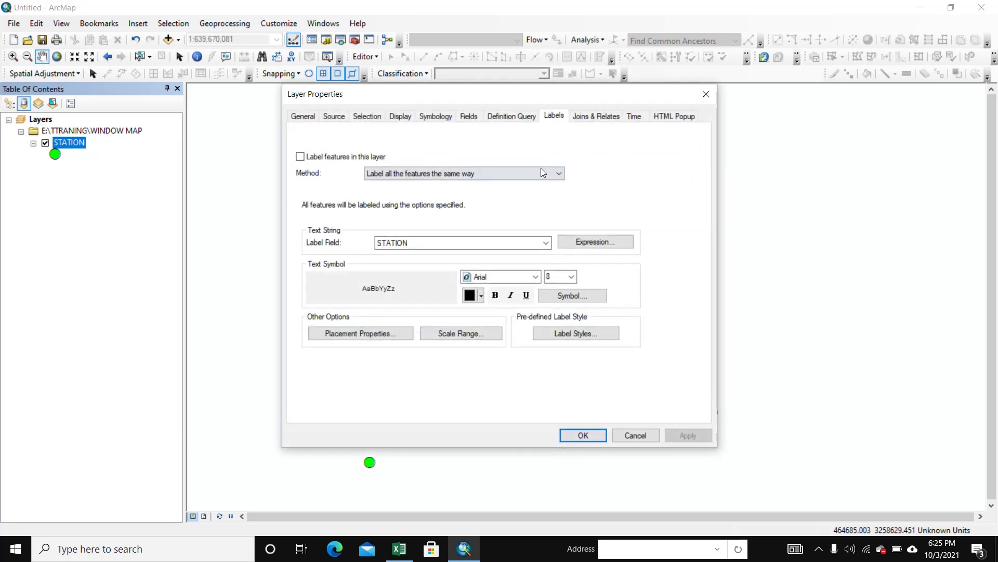
click(300, 156)
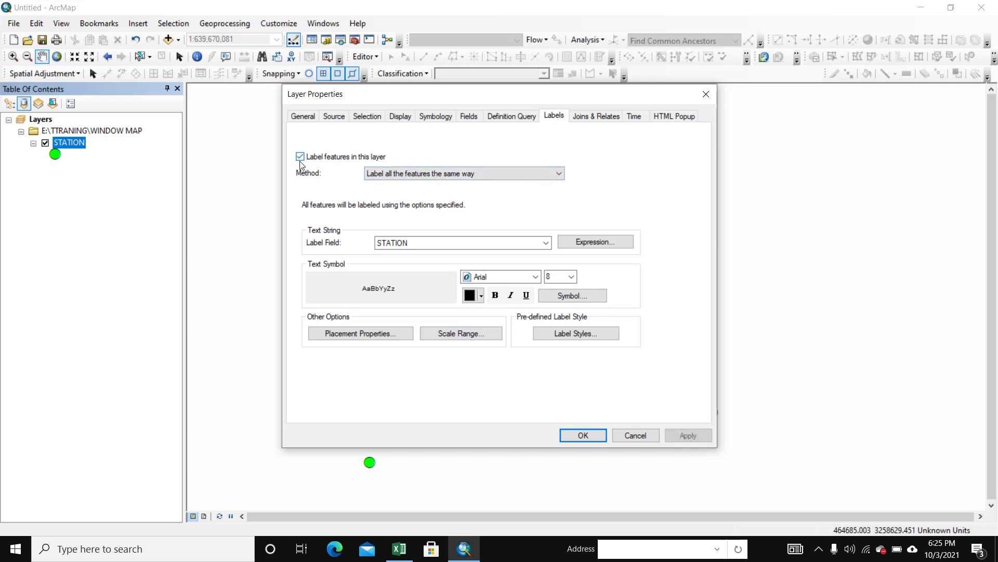
click(546, 243)
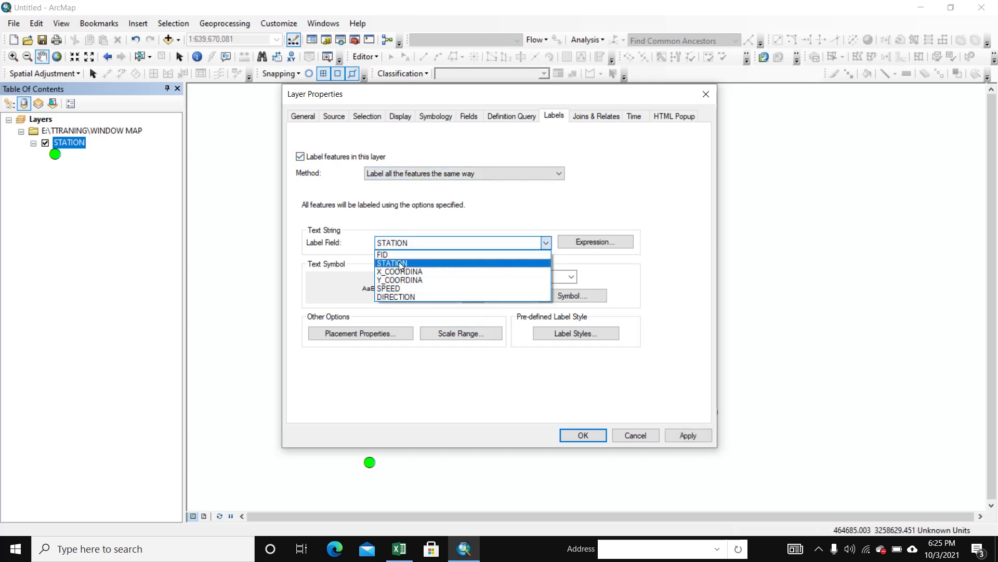
click(401, 263)
click(571, 277)
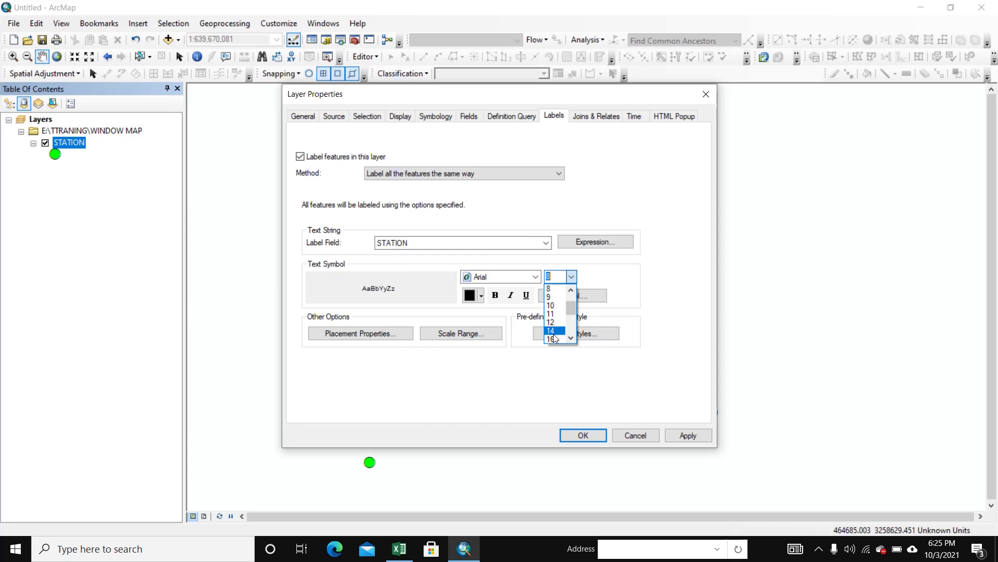
click(551, 339)
click(495, 295)
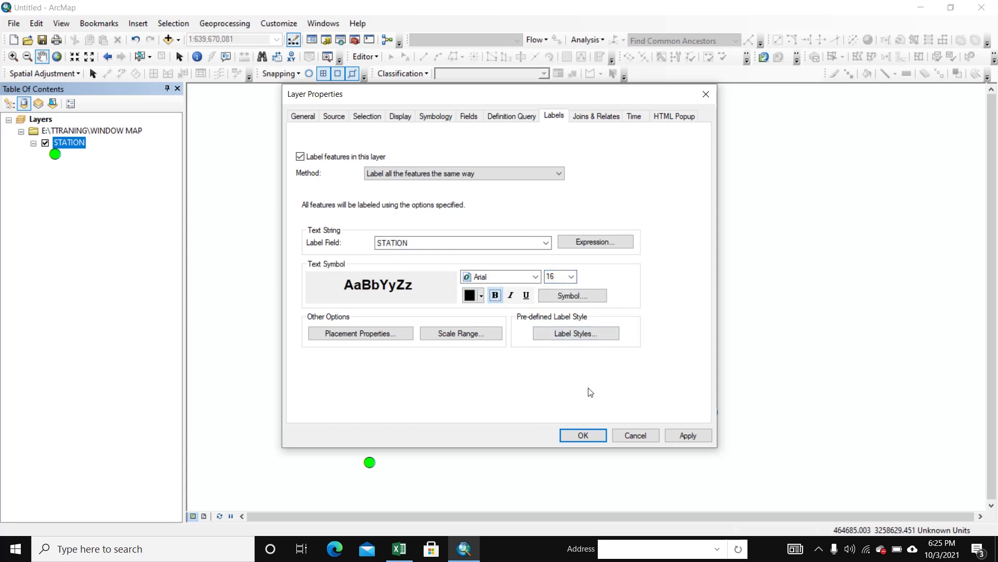
click(582, 435)
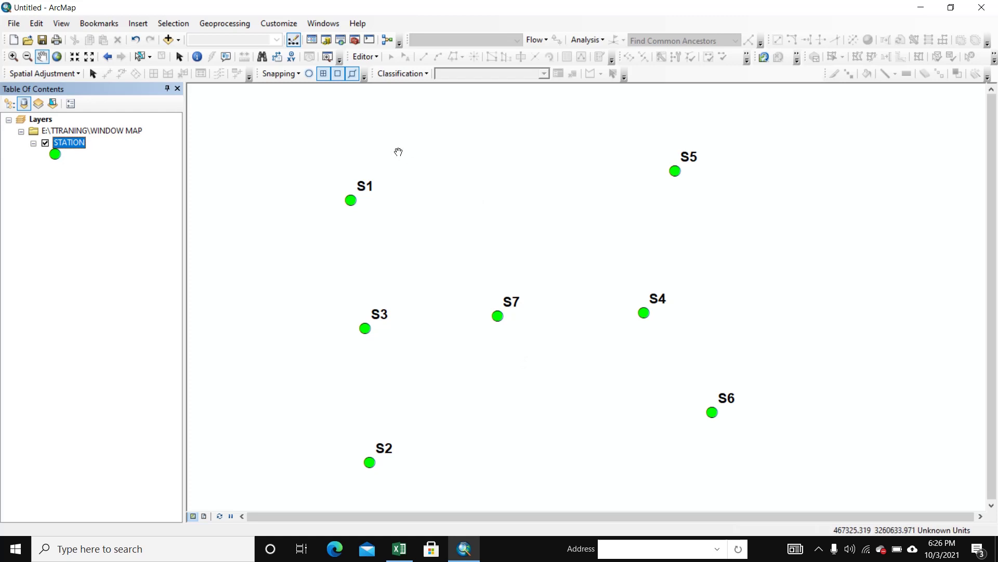
Step: Run the Spatial Analyst IDW interpolation on the STATION points with SPEED as the Z value field and the default output settings
click(354, 41)
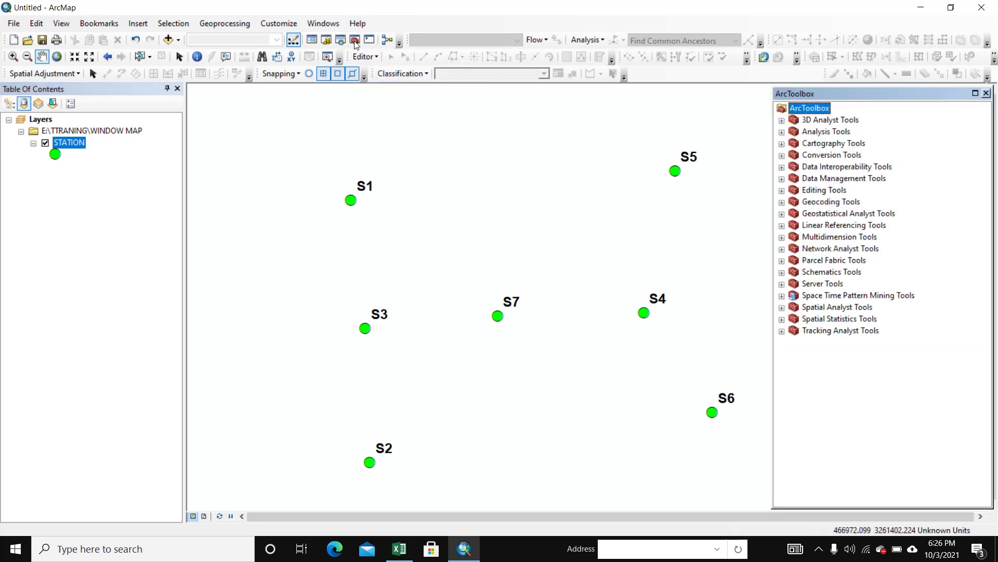
click(782, 308)
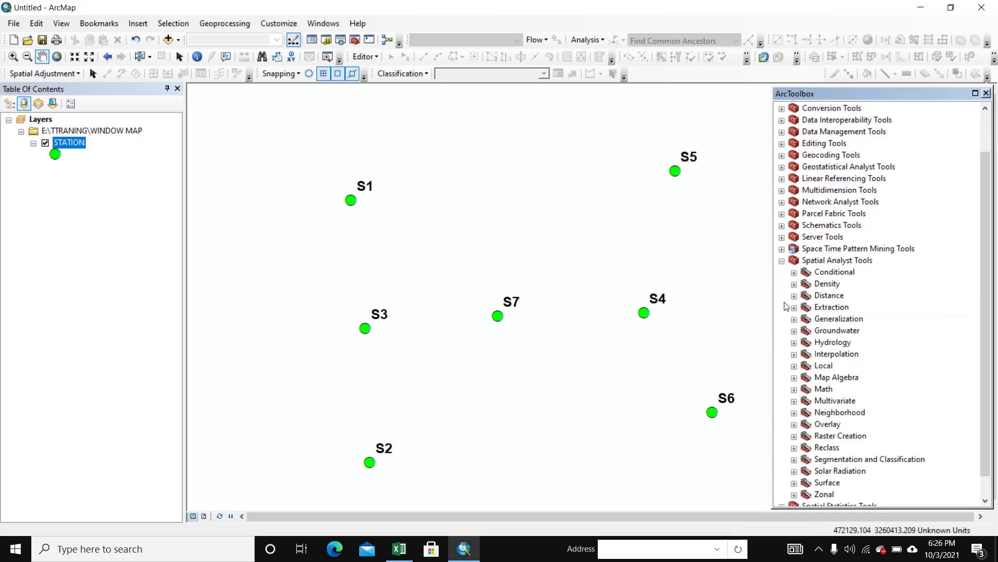
click(795, 356)
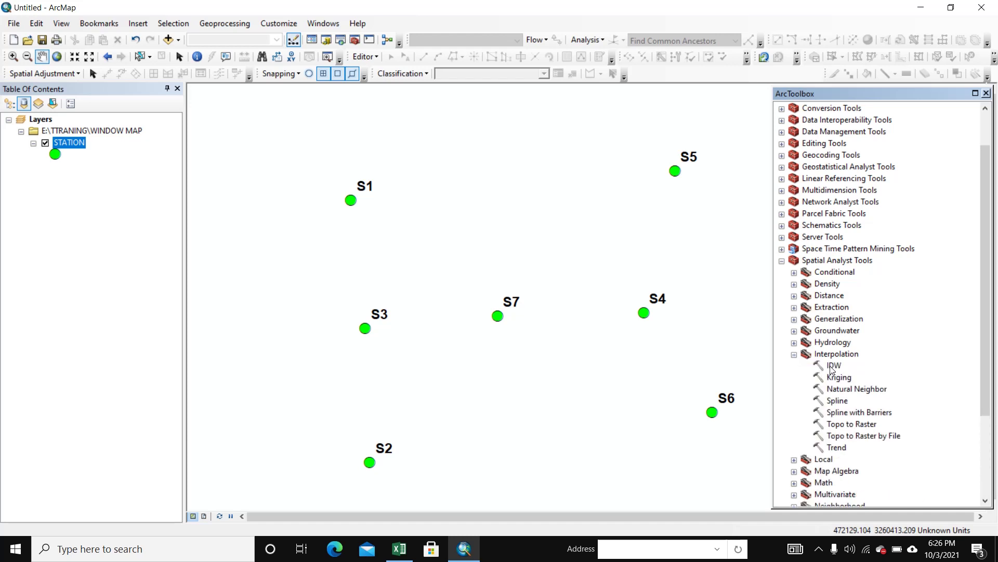
click(833, 366)
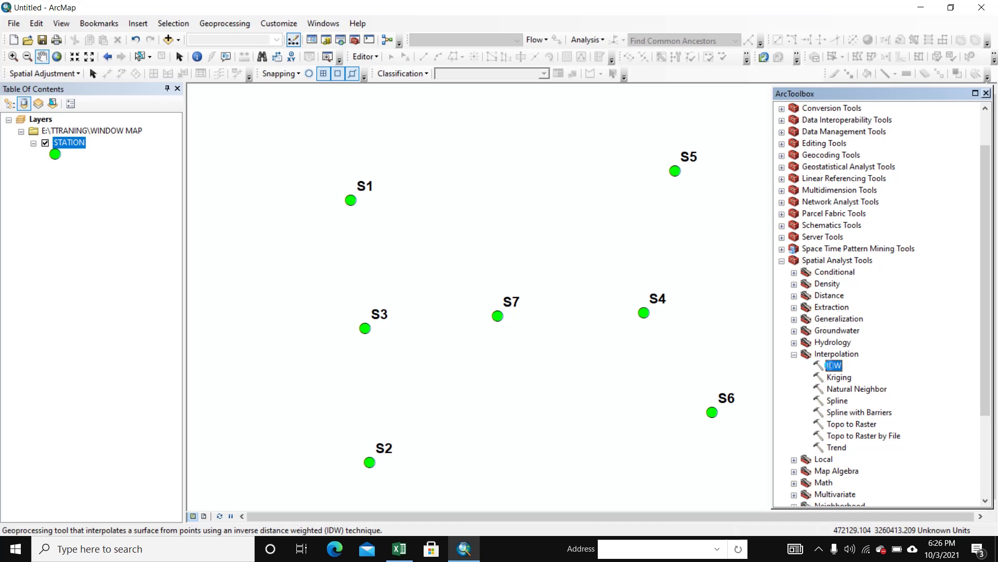
double_click(832, 365)
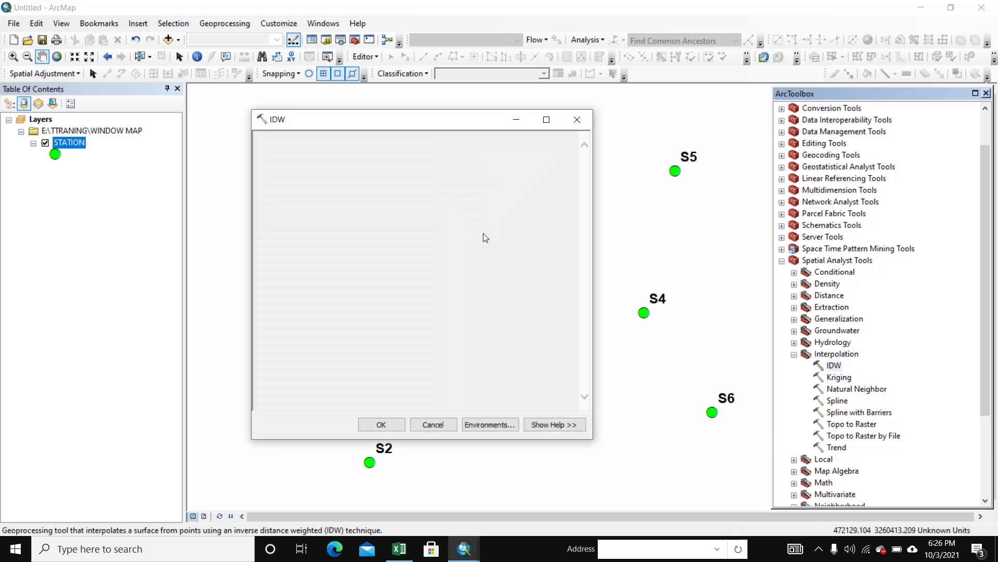
click(544, 156)
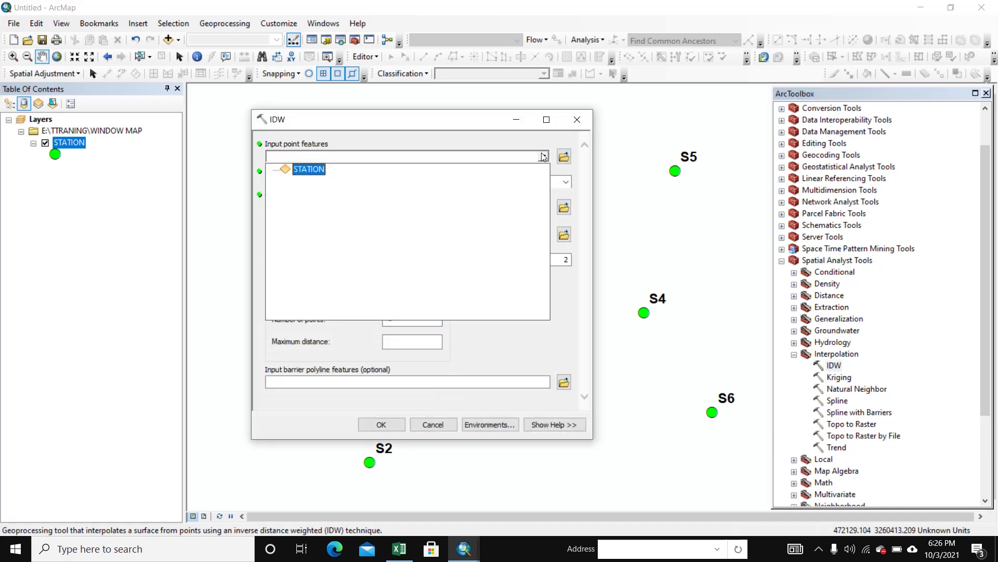
click(305, 169)
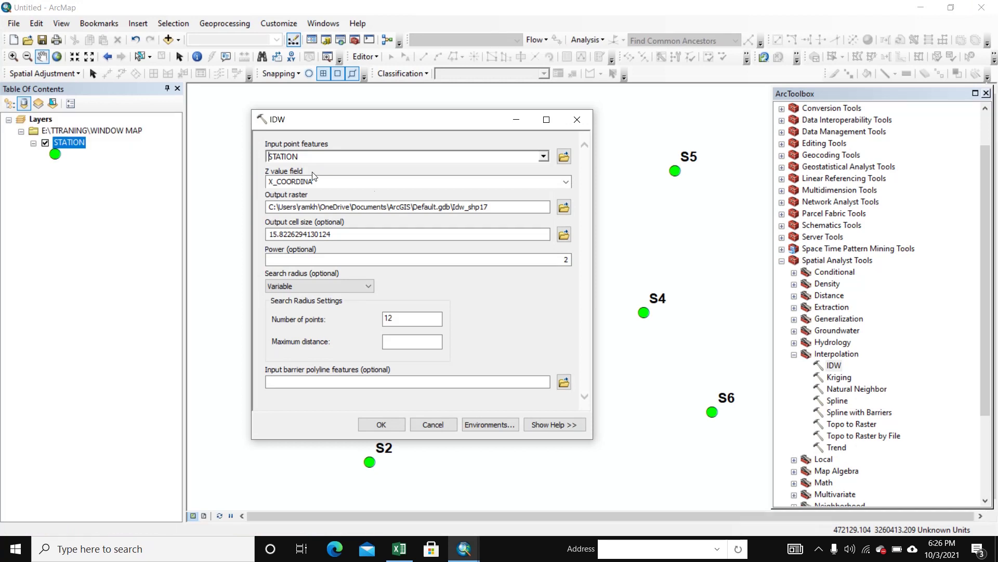
click(314, 181)
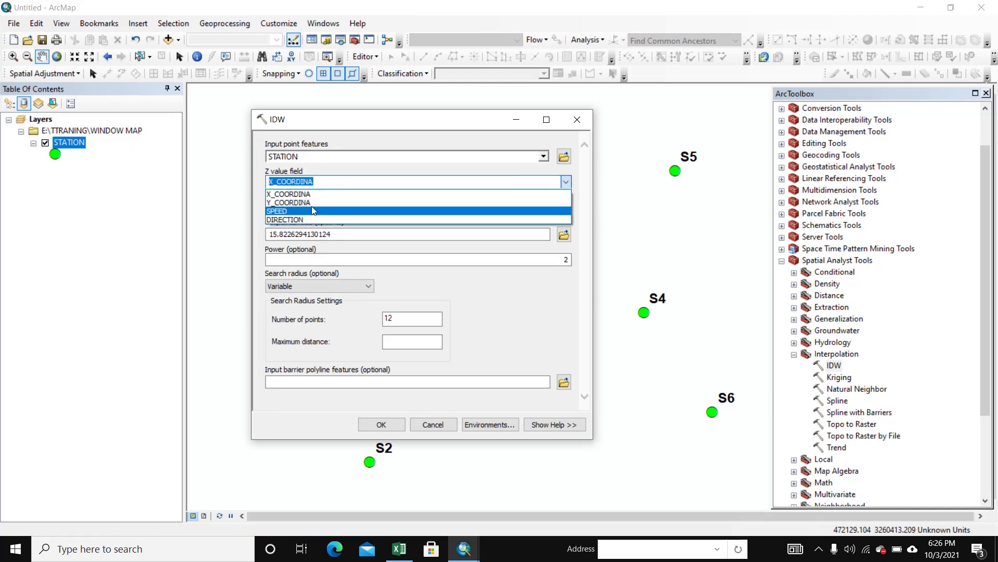
click(276, 212)
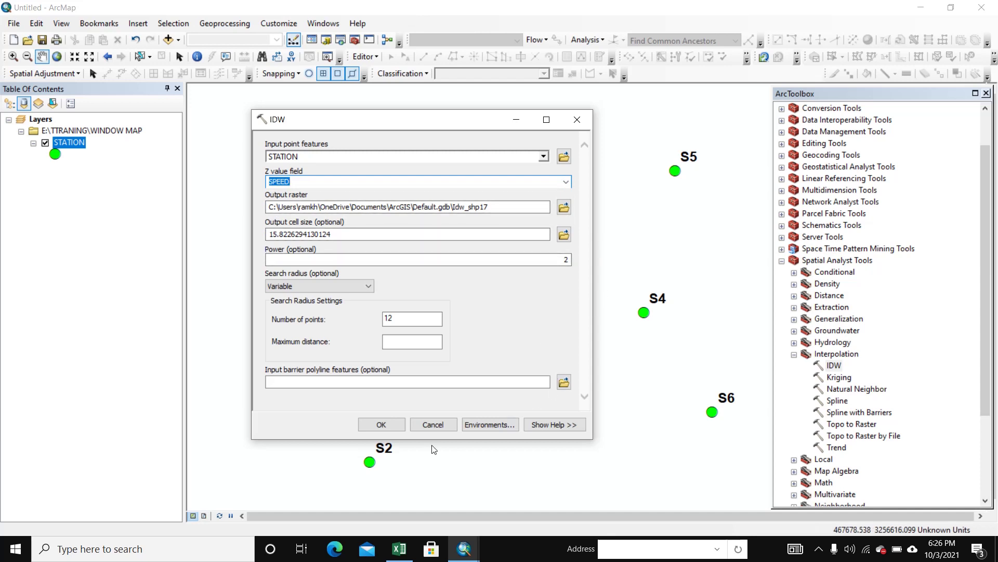
click(379, 426)
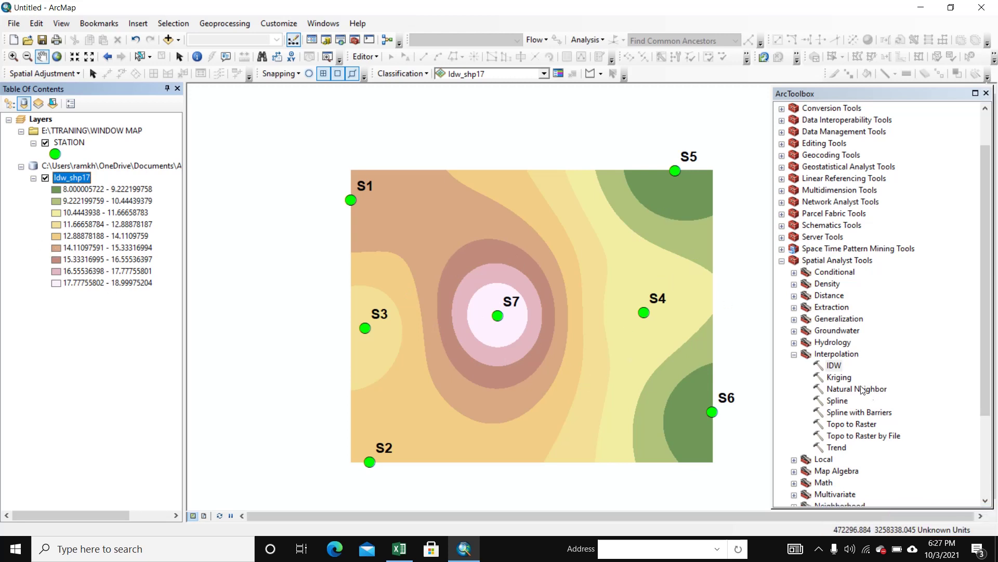
Step: Run the IDW interpolation on the STATION points with DIRECTION as the Z value field and the default output settings
double_click(834, 367)
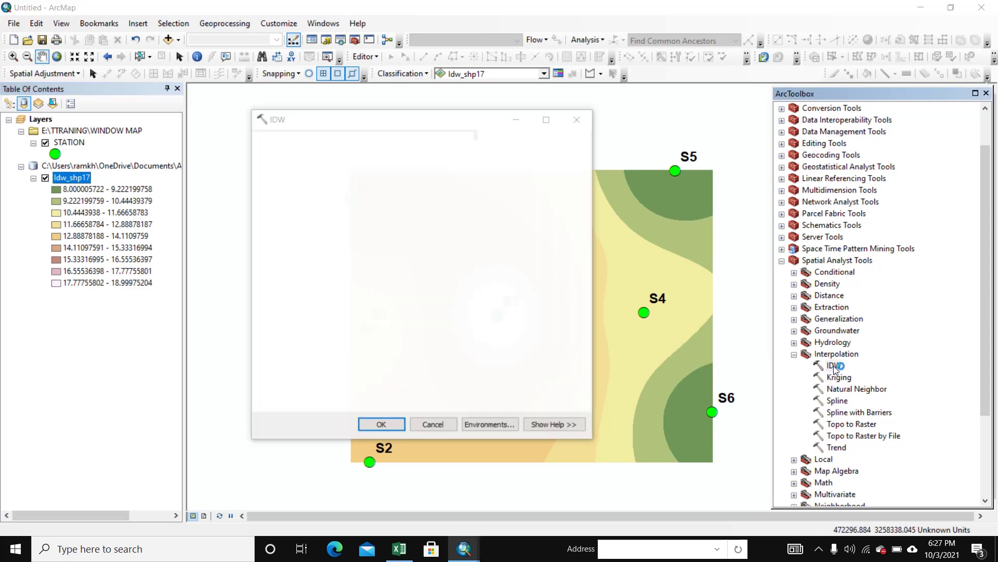
click(544, 156)
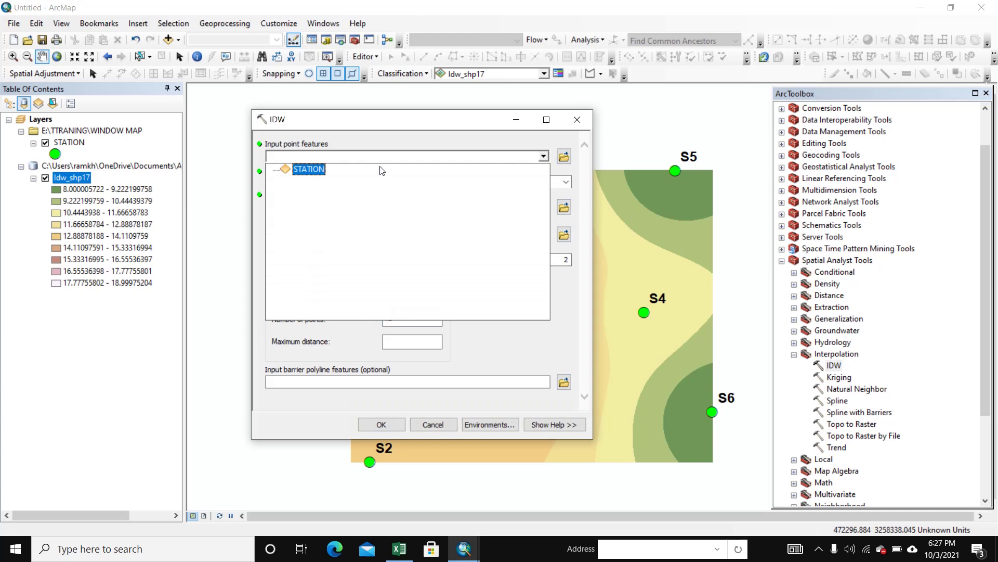
click(312, 167)
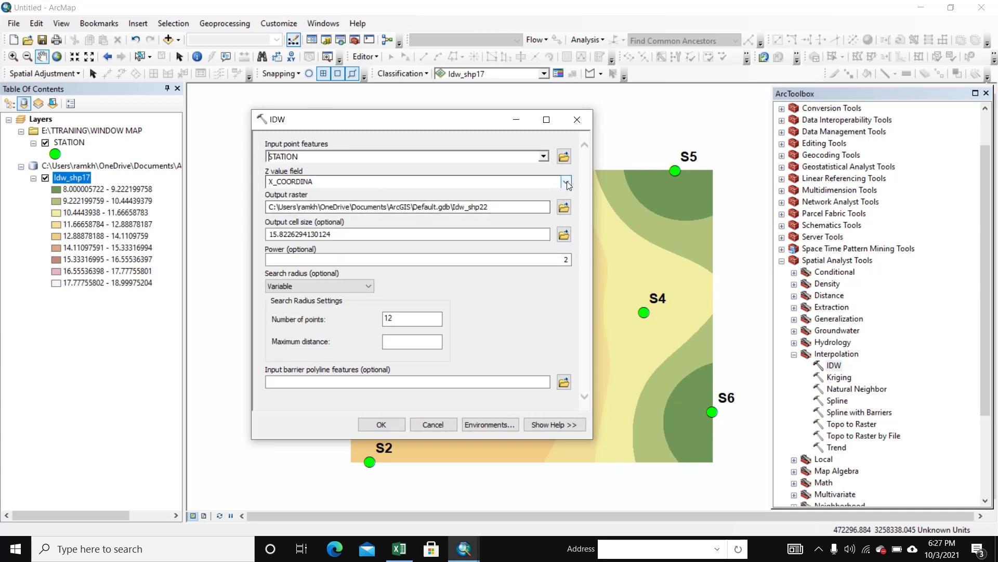
click(289, 181)
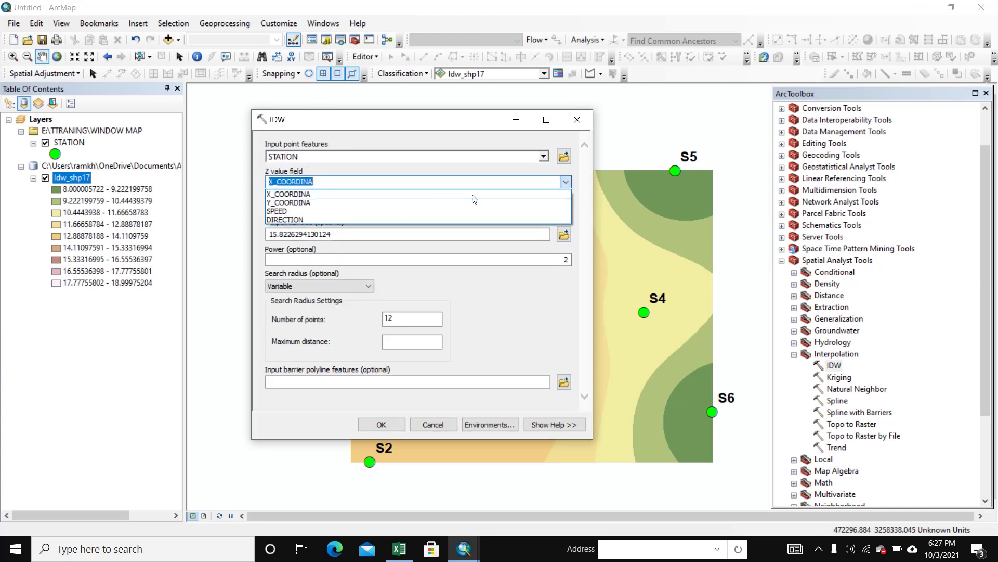
click(281, 220)
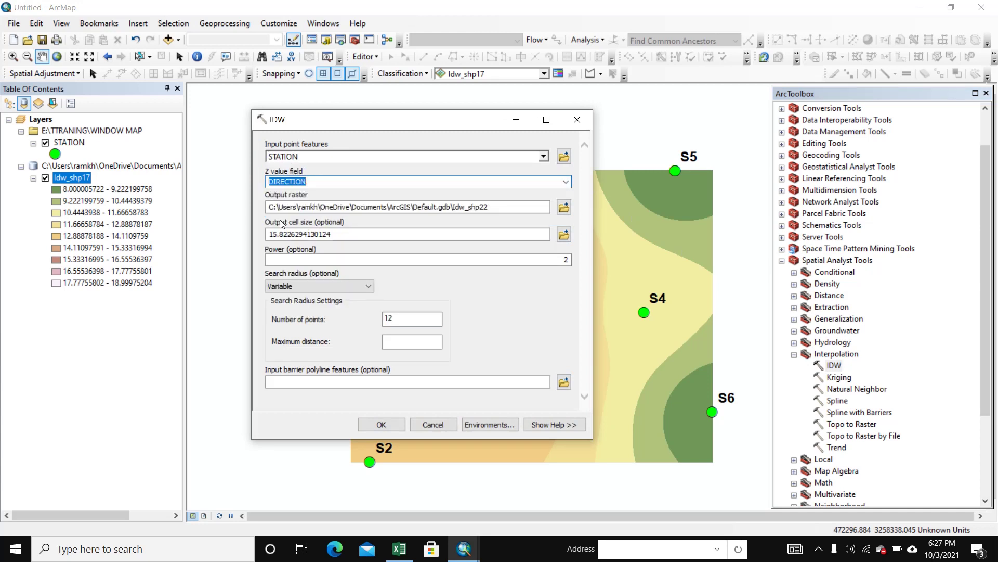
click(396, 425)
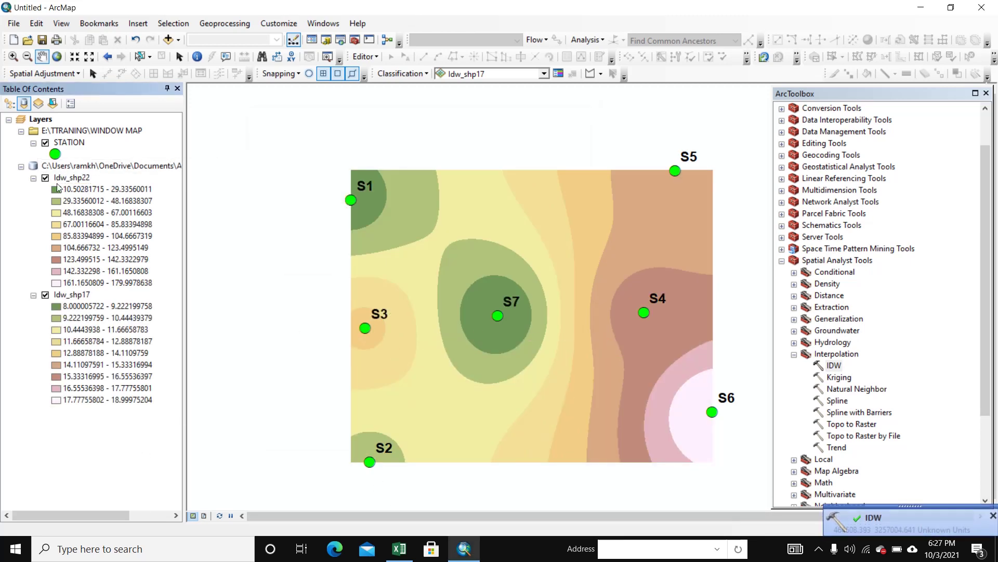
Step: Compare the Idw_shp22 and Idw_shp17 rasters by switching their visibility off and back on
click(67, 178)
click(45, 294)
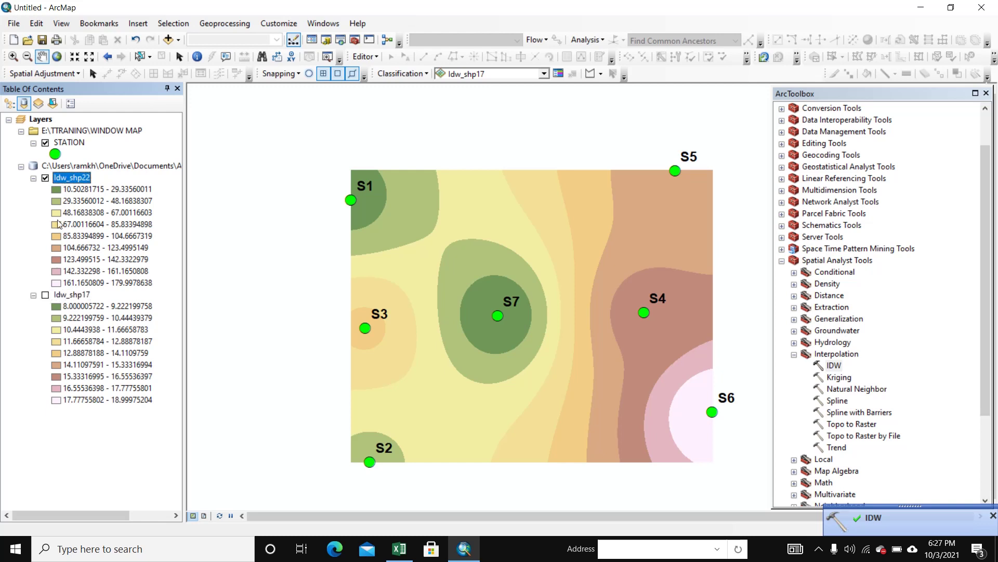
click(45, 177)
click(45, 178)
click(45, 295)
click(45, 178)
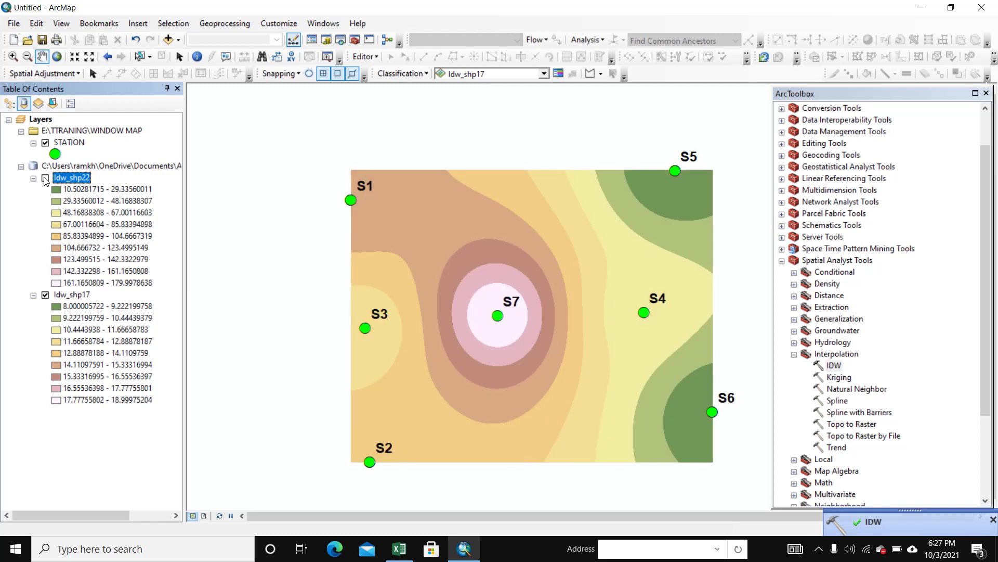
click(46, 178)
Step: Rename the Idw_shp22 layer as DIRECTION
click(78, 189)
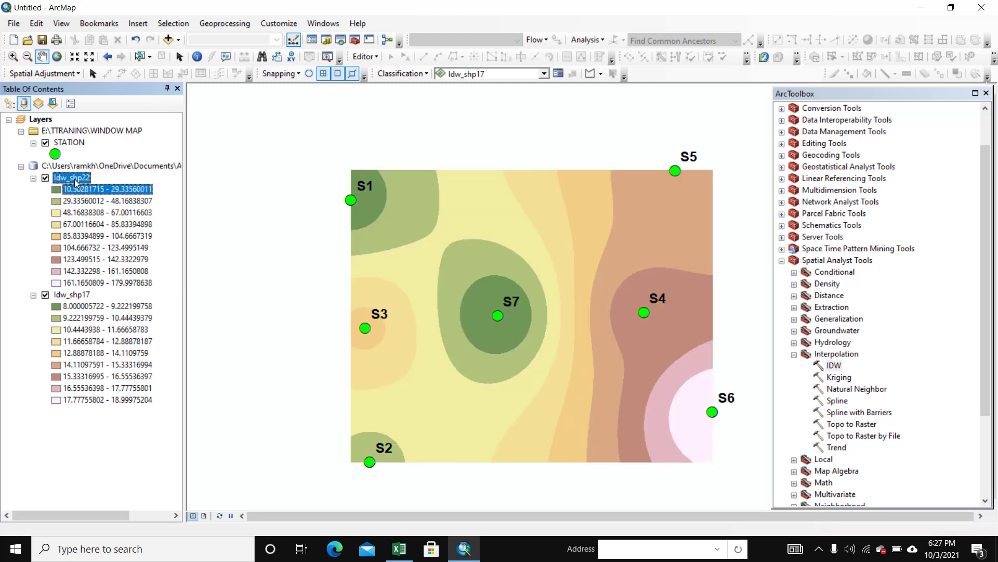
click(76, 182)
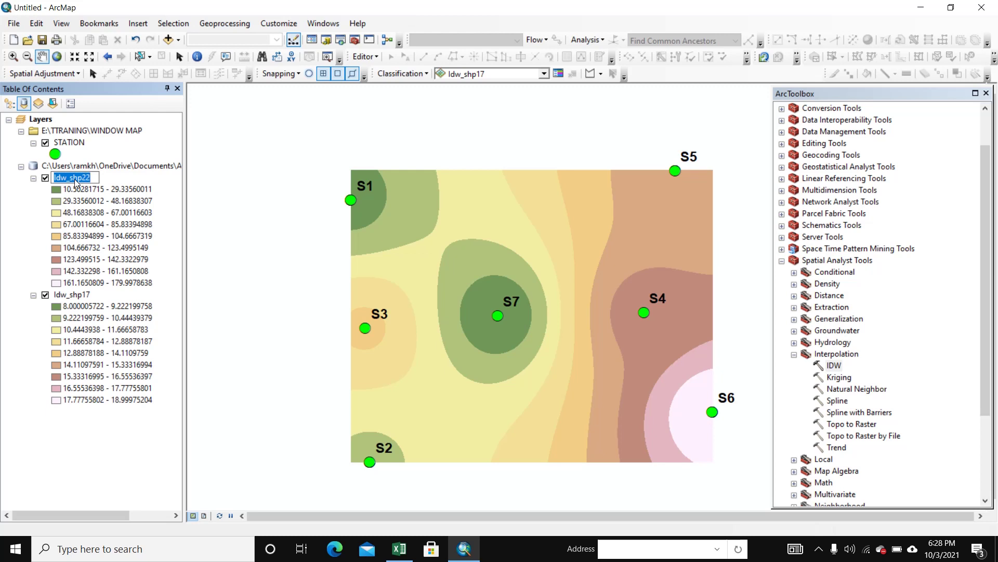
text(dIRECTION)
key(BackSpace)
key(BackSpace)
key(BackSpace)
key(BackSpace)
key(BackSpace)
key(BackSpace)
key(BackSpace)
key(BackSpace)
key(BackSpace)
text(DIRECTION)
key(Return)
Step: Rename the Idw_shp17 layer as SPEED
click(69, 295)
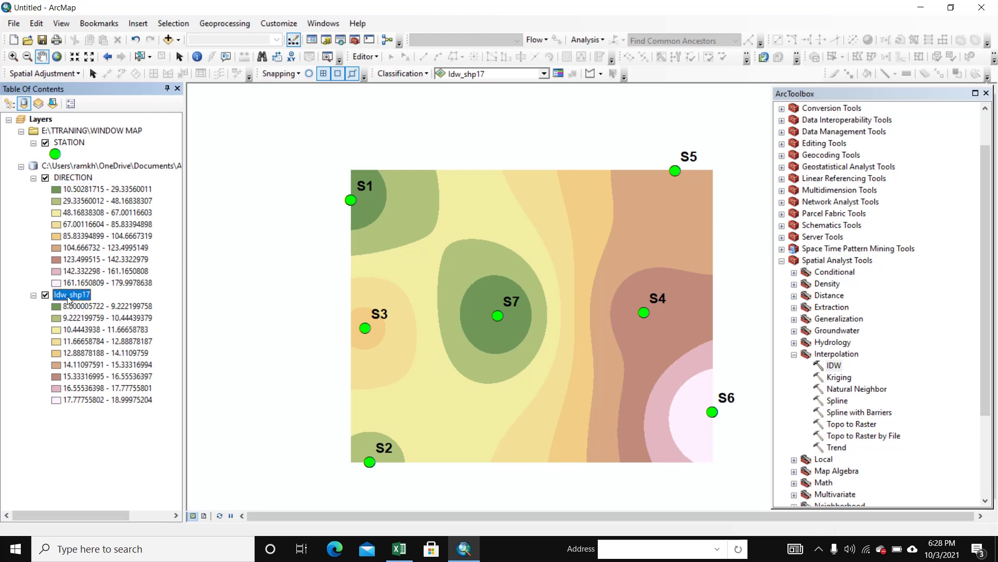
key(Up)
key(Up)
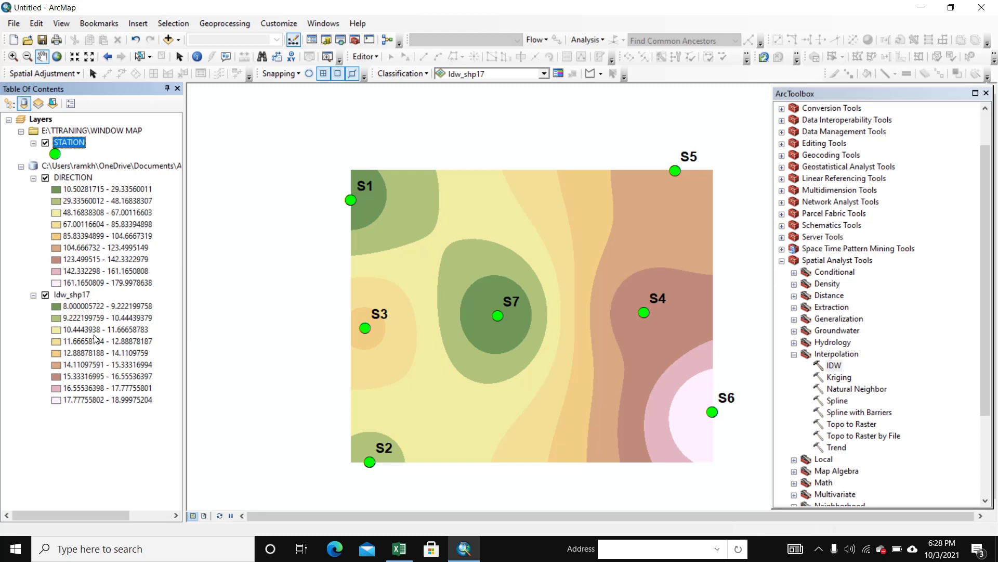
click(68, 297)
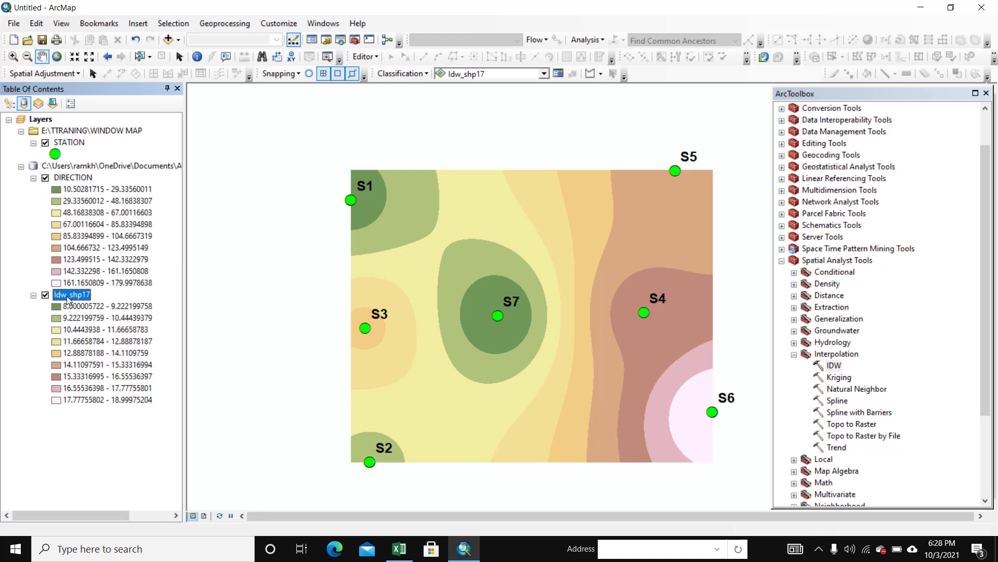
click(68, 295)
text(SPEED)
click(105, 461)
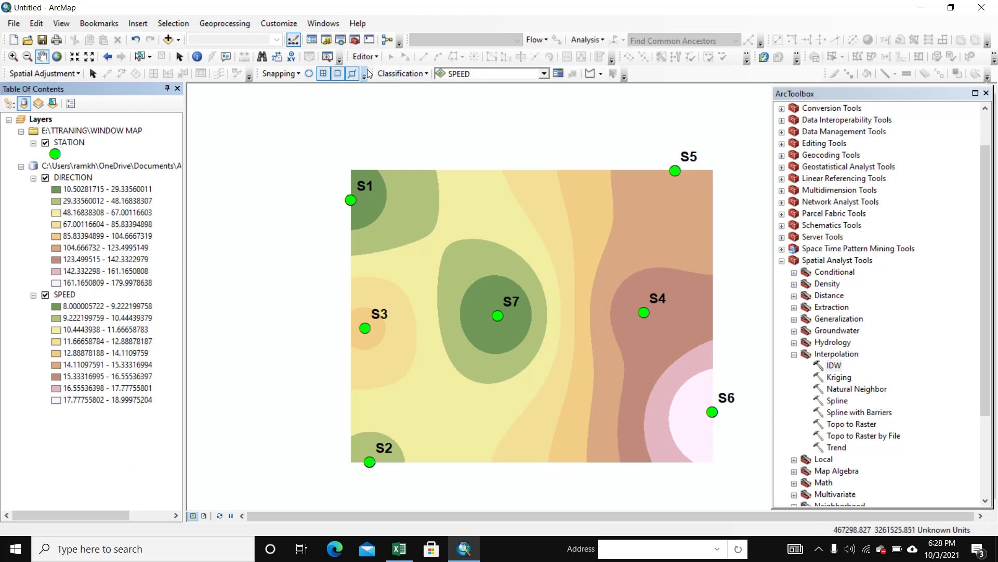
Step: Search the tools for FISHNET and open a single Create Fishnet dialog, closing the search and the duplicate dialog
click(342, 38)
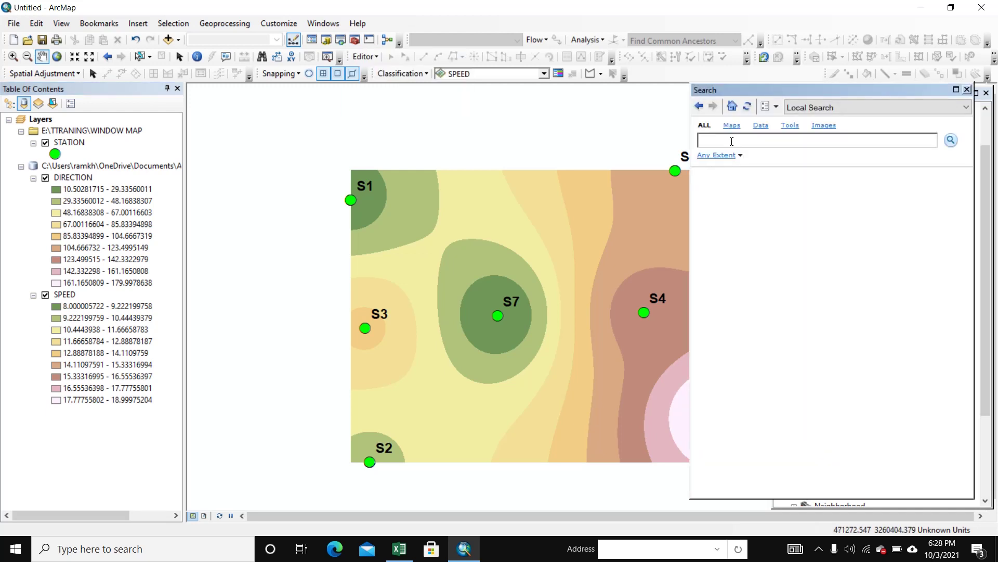
text(FISHNET)
key(Return)
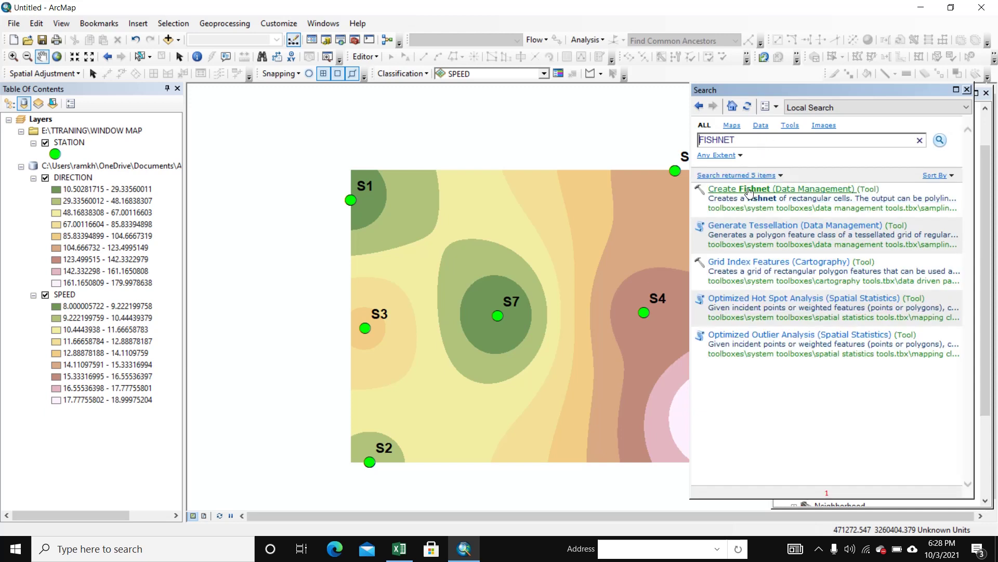
click(750, 190)
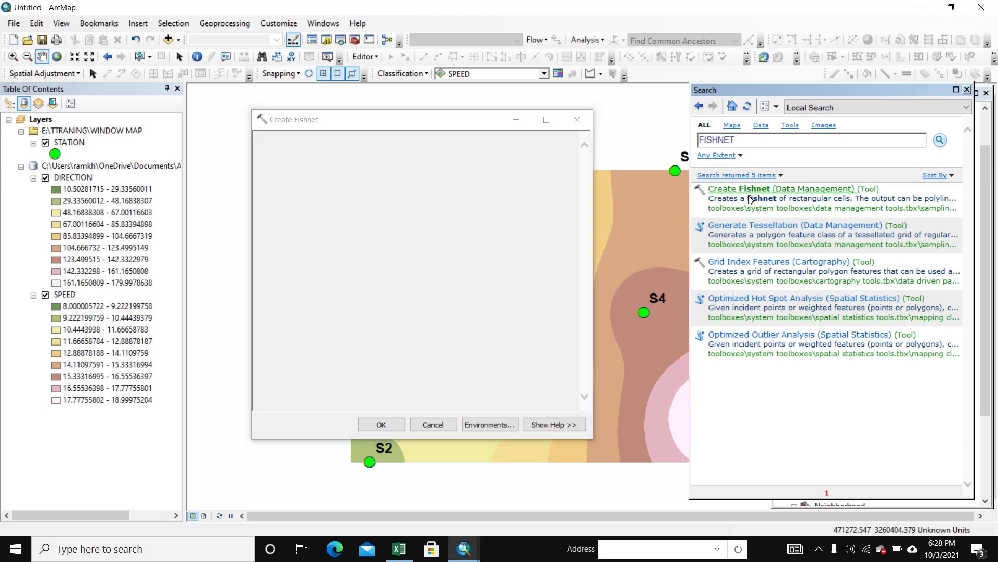
click(967, 89)
drag(498, 120, 651, 175)
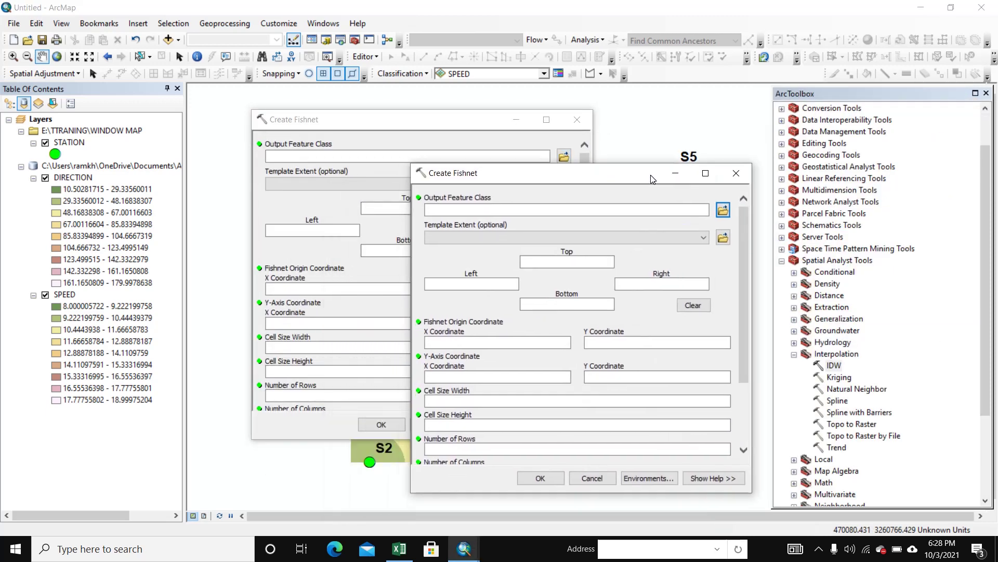
click(735, 172)
drag(451, 123, 518, 120)
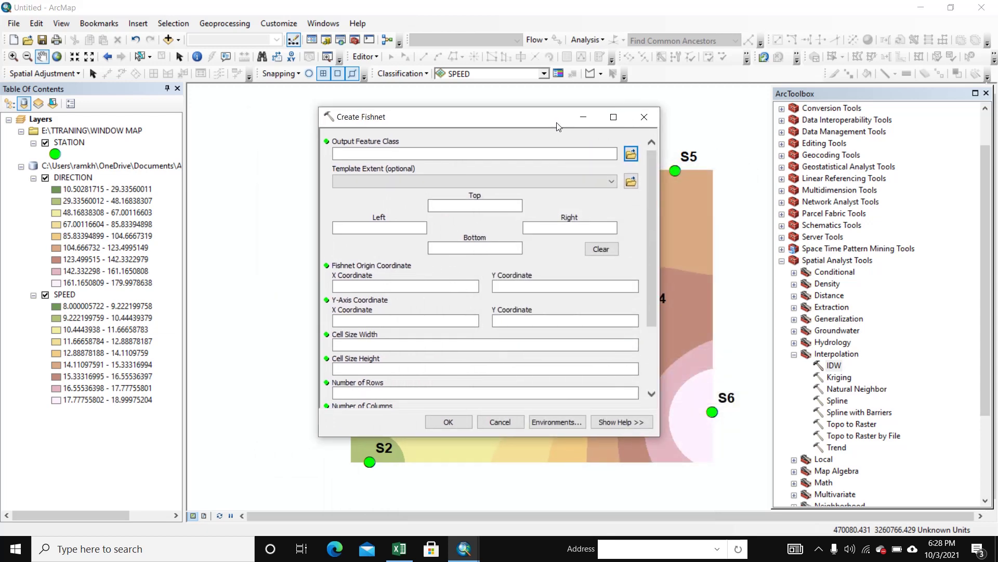
Step: Set the fishnet's output feature class to GRID in the WINDOW MAP folder
click(616, 154)
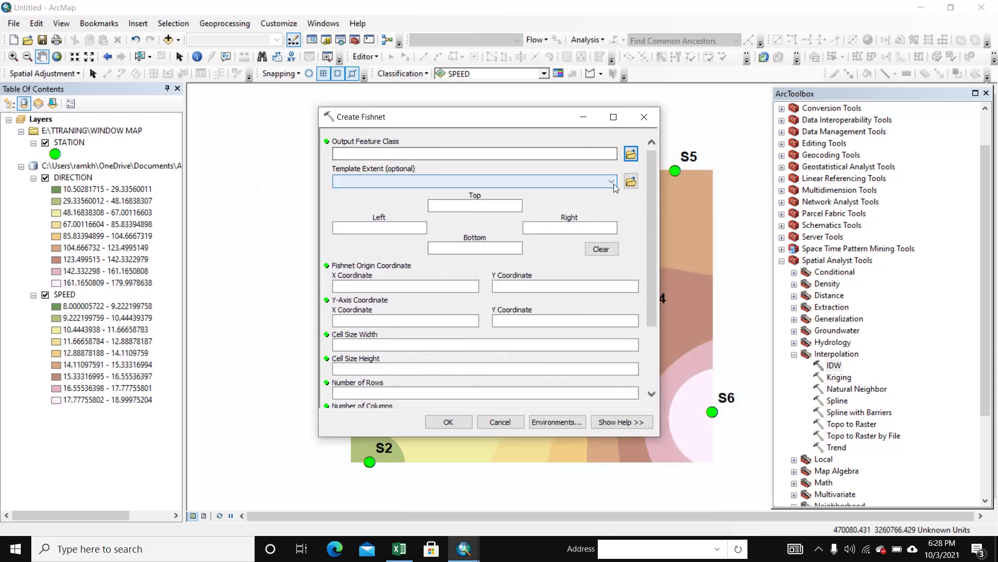
click(631, 154)
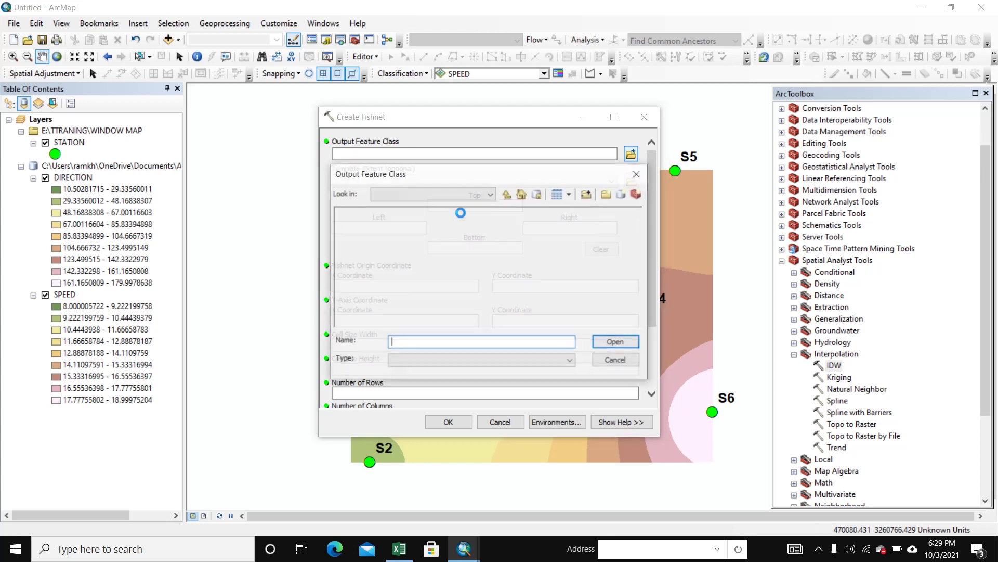
click(507, 194)
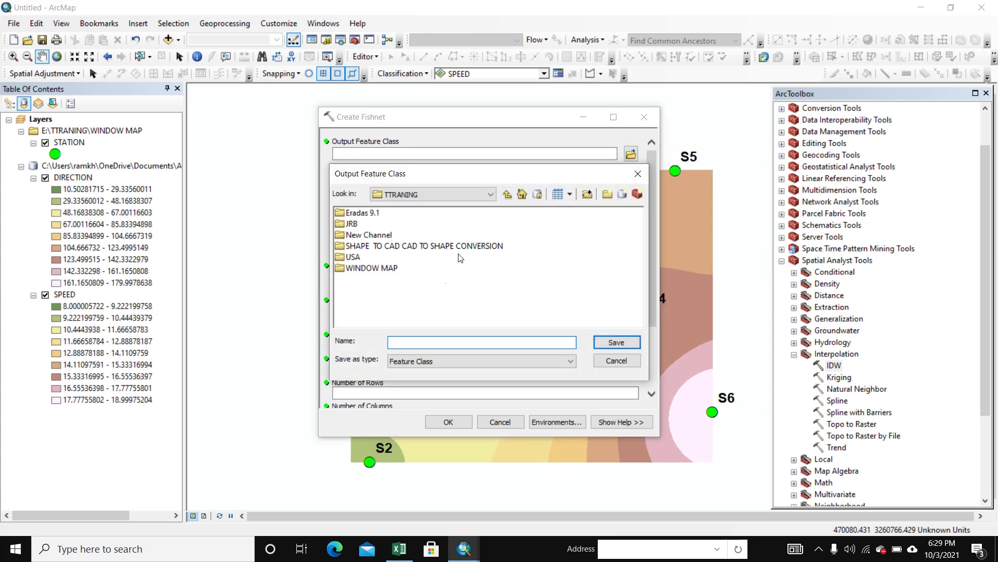
click(380, 275)
double_click(380, 275)
click(397, 343)
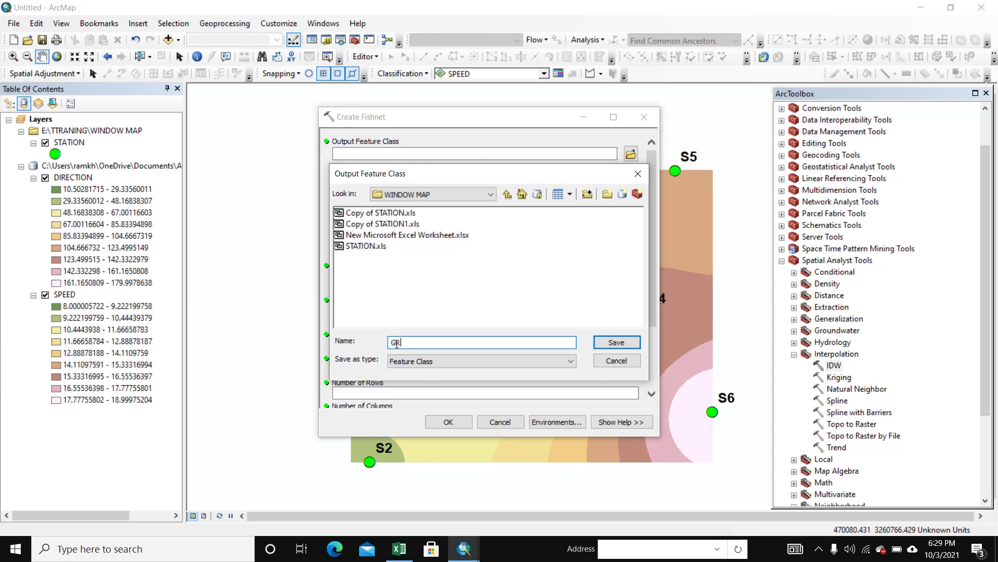
text(GRID)
click(616, 343)
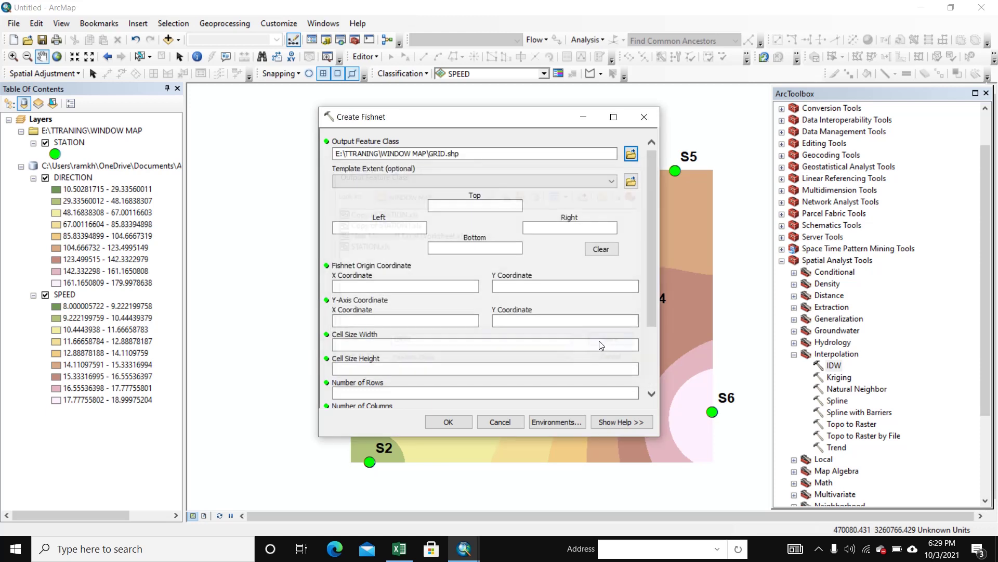
Step: Set the fishnet's template extent to Same as layer DIRECTION, with cell size width and height of 500
click(611, 183)
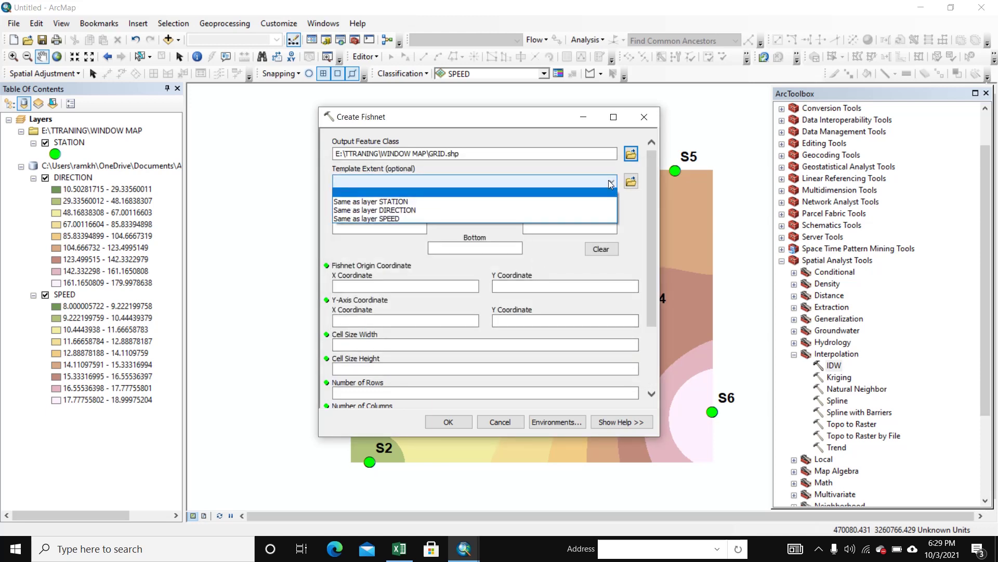
click(392, 210)
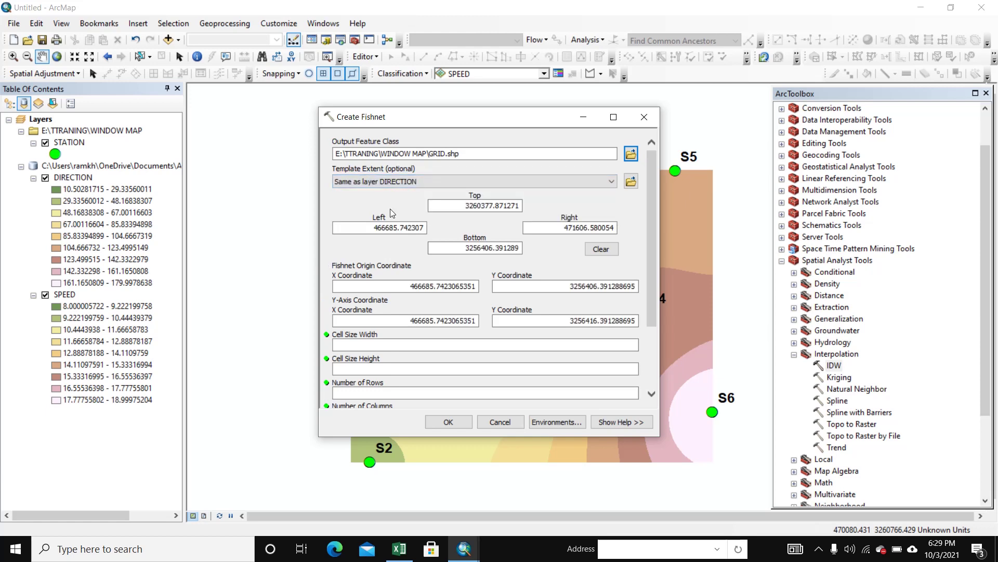
drag(657, 297, 648, 348)
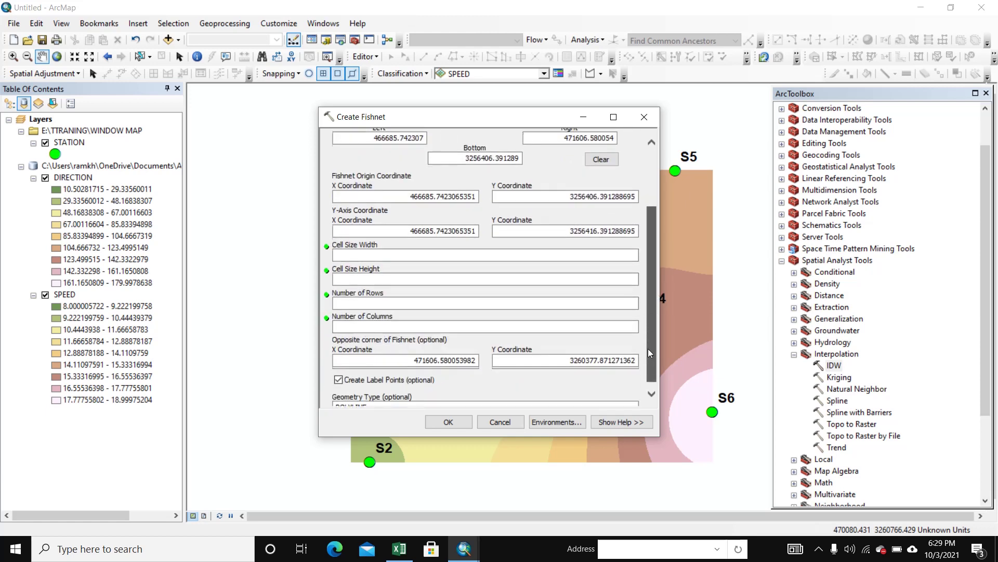
click(604, 251)
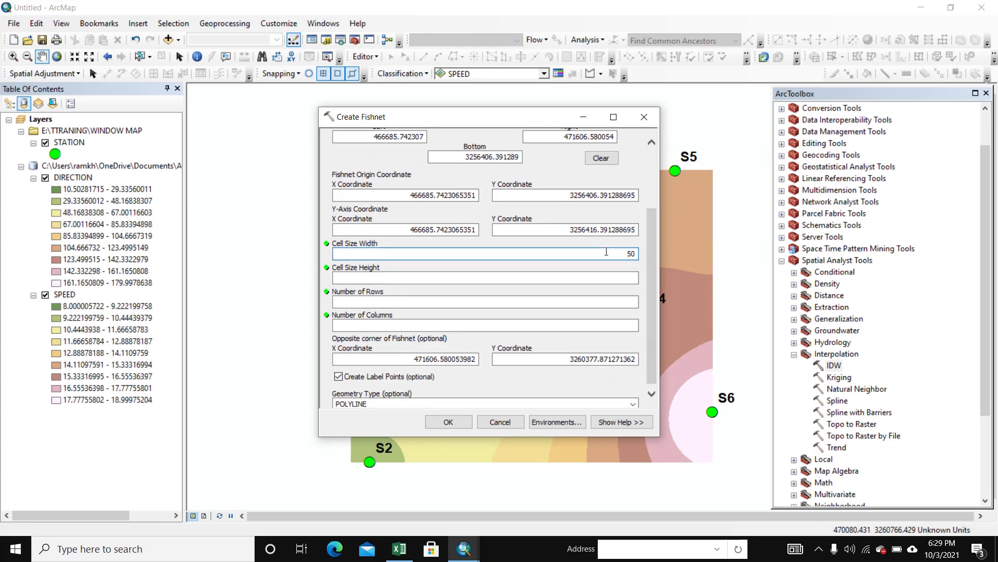
click(632, 278)
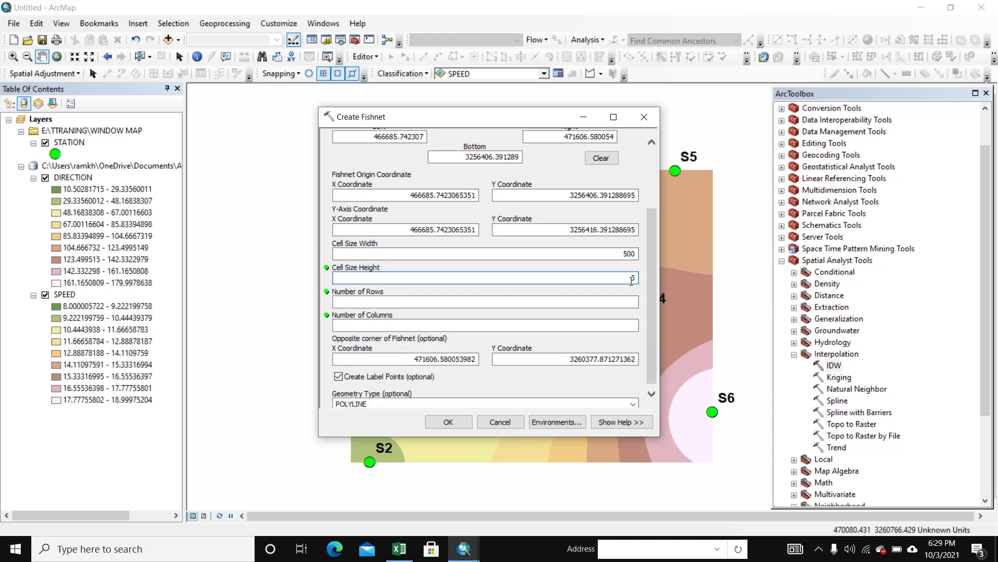
text(500)
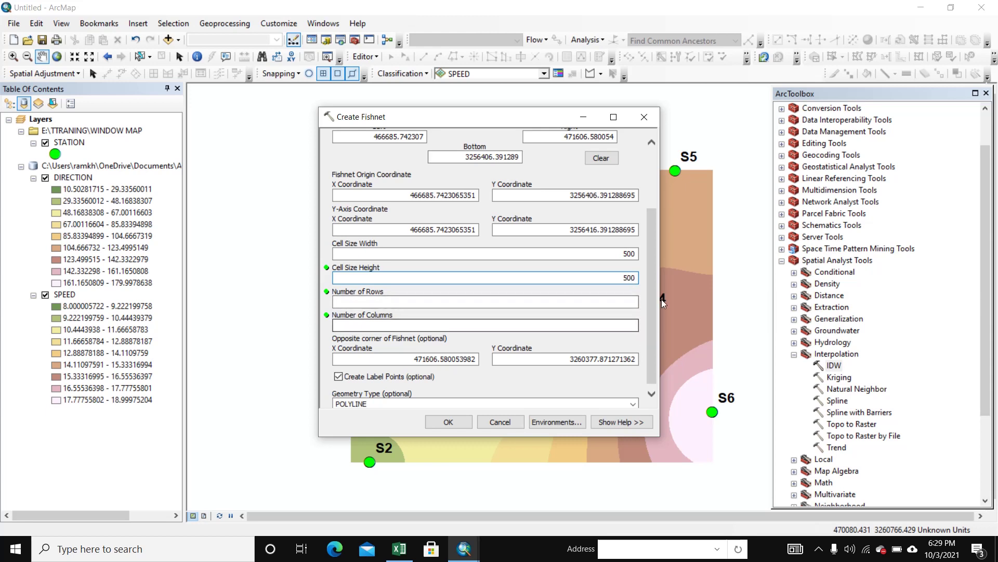
Step: Keep label point creation enabled, set the geometry type to POLYLINE, and create the fishnet
scroll(653, 342, down, 1)
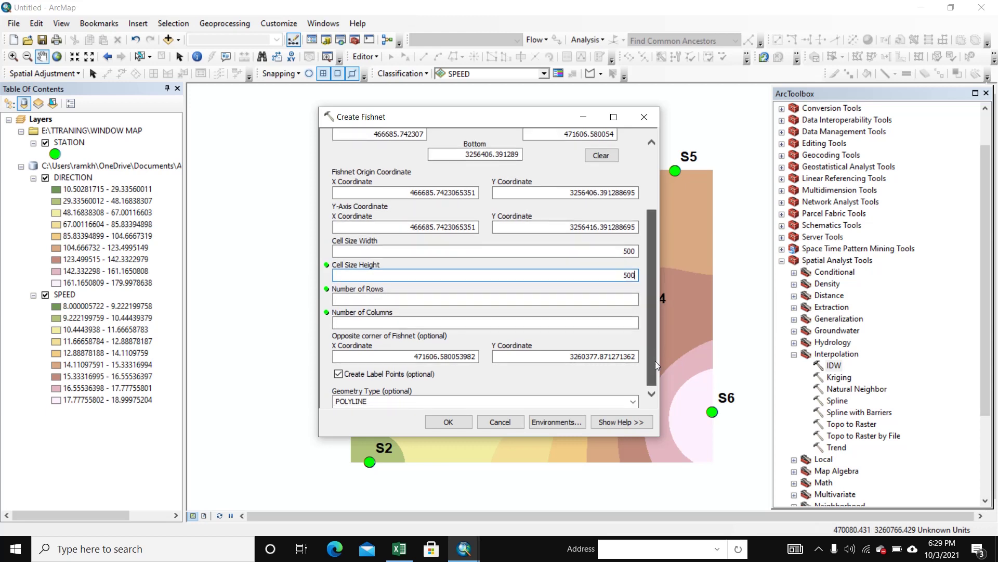
click(337, 374)
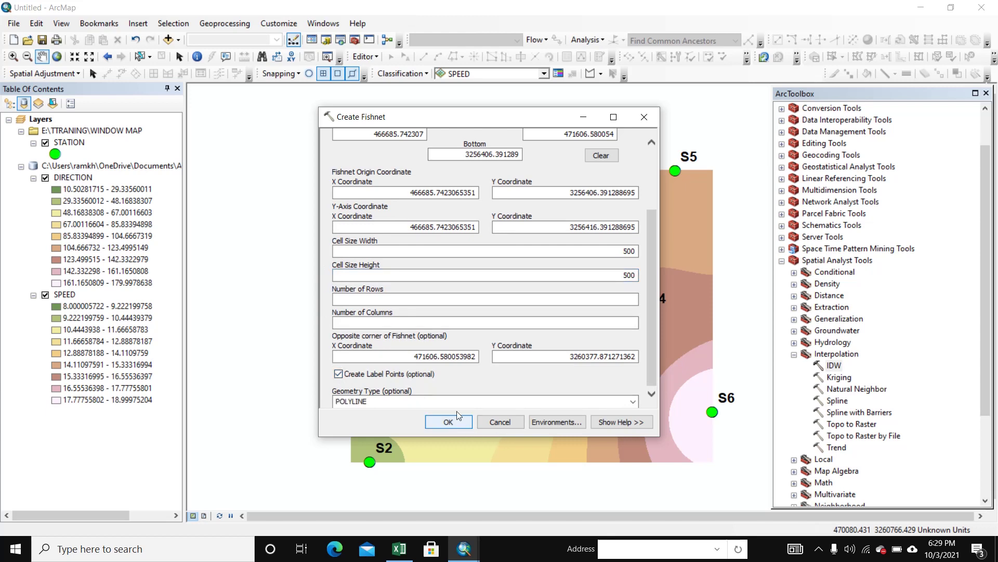
scroll(460, 398, down, 1)
click(377, 401)
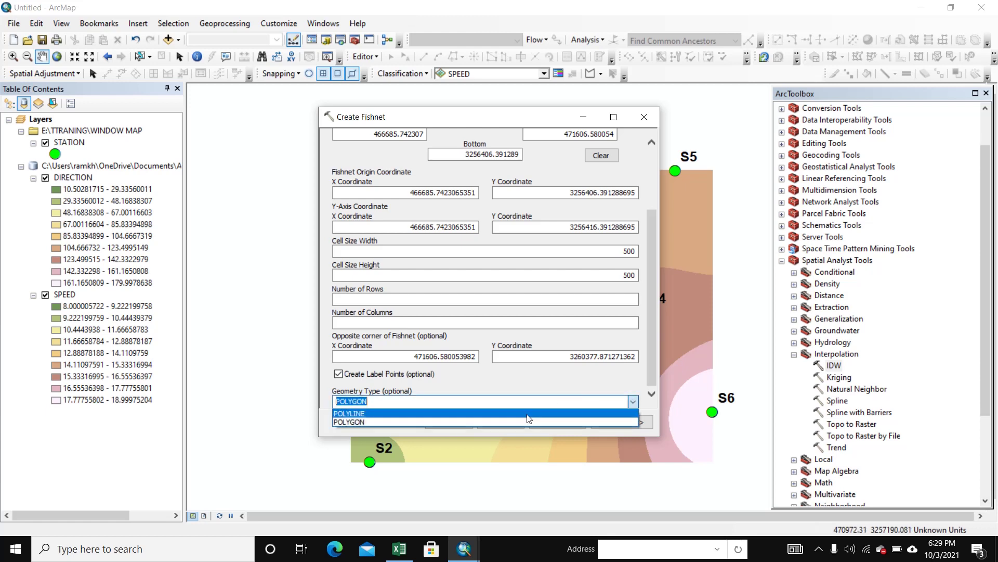
click(379, 415)
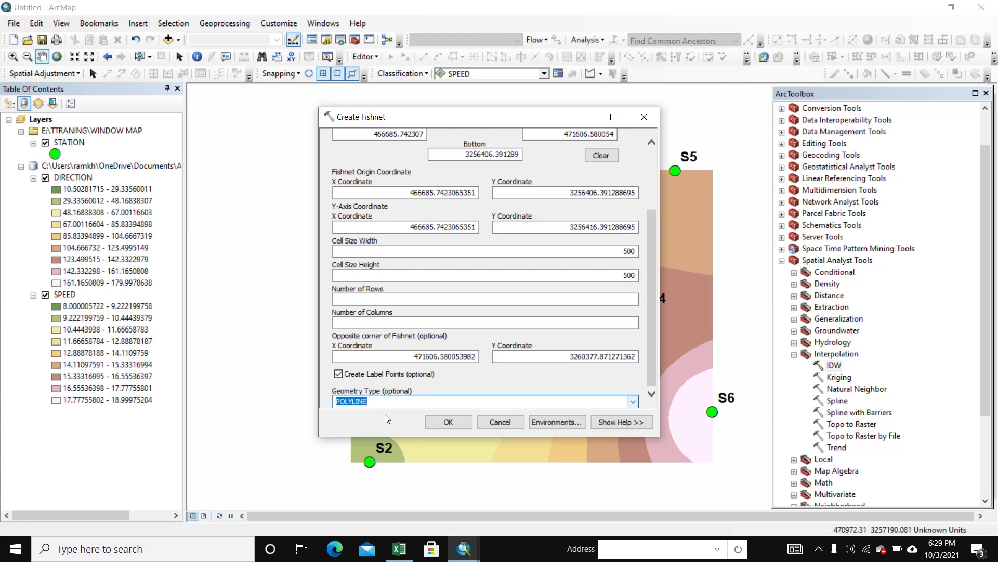
drag(650, 245, 644, 187)
click(448, 421)
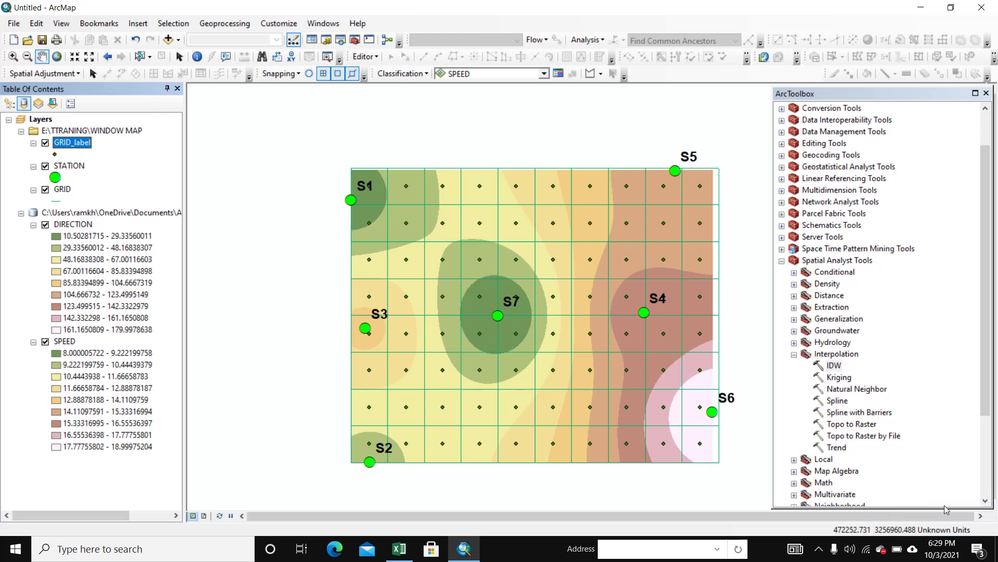
Step: Open the Extract Multi Values to Points tool from the Spatial Analyst Extraction toolset
click(164, 492)
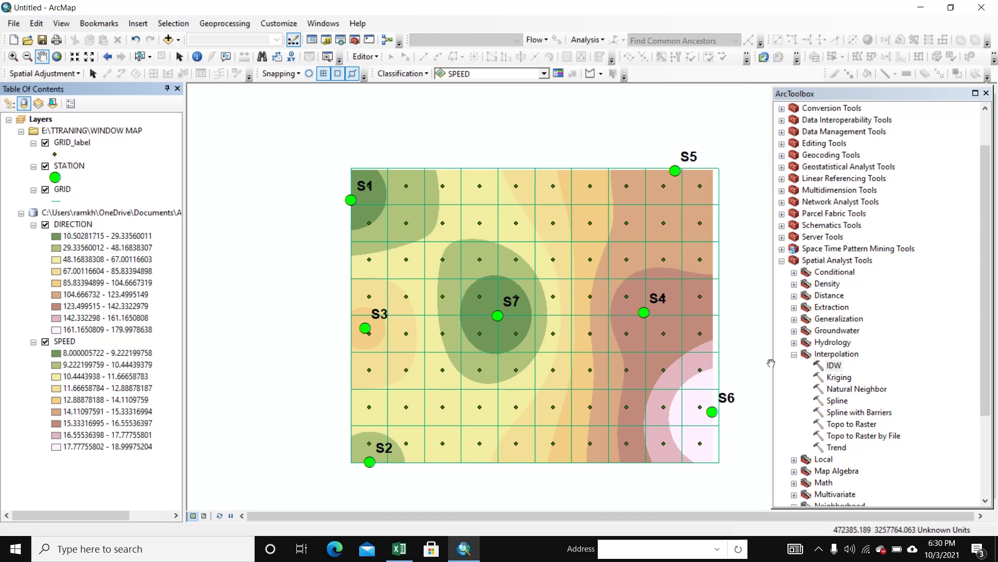
click(794, 355)
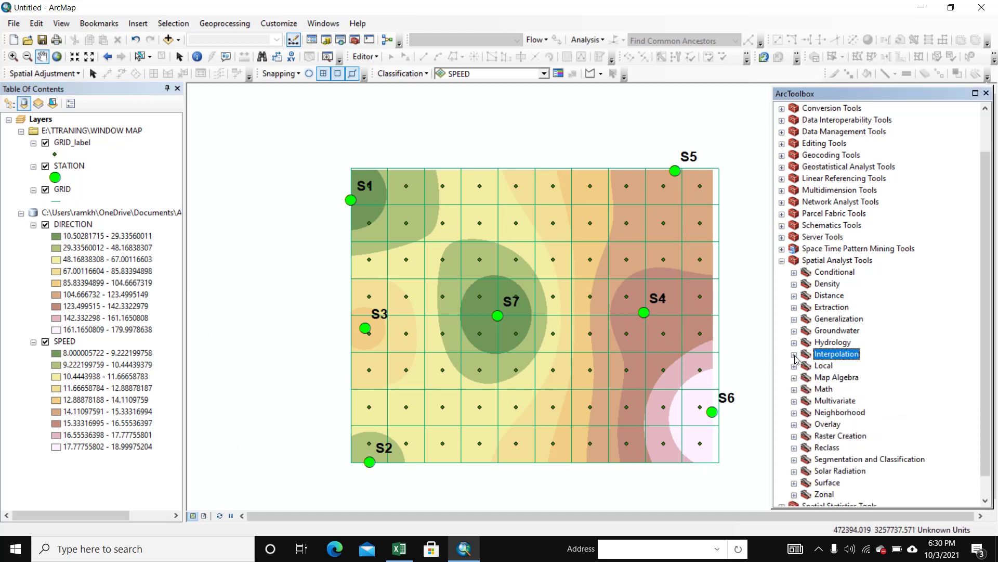
click(794, 307)
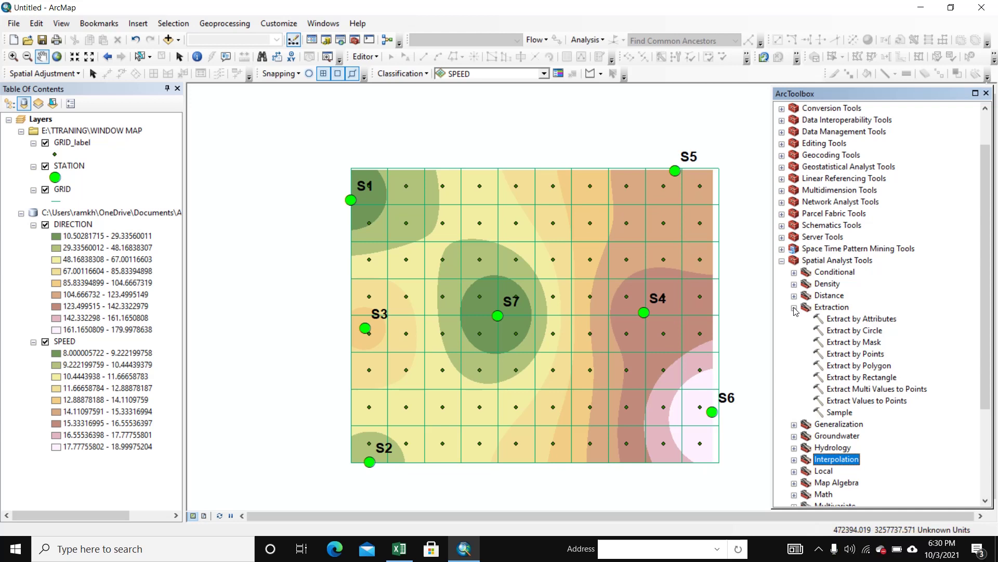
click(843, 393)
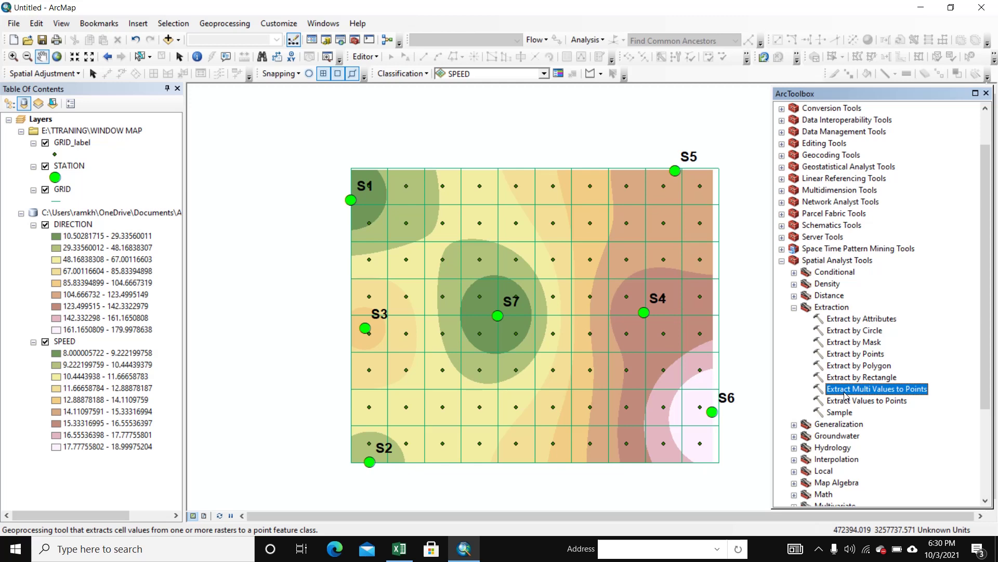
double_click(843, 390)
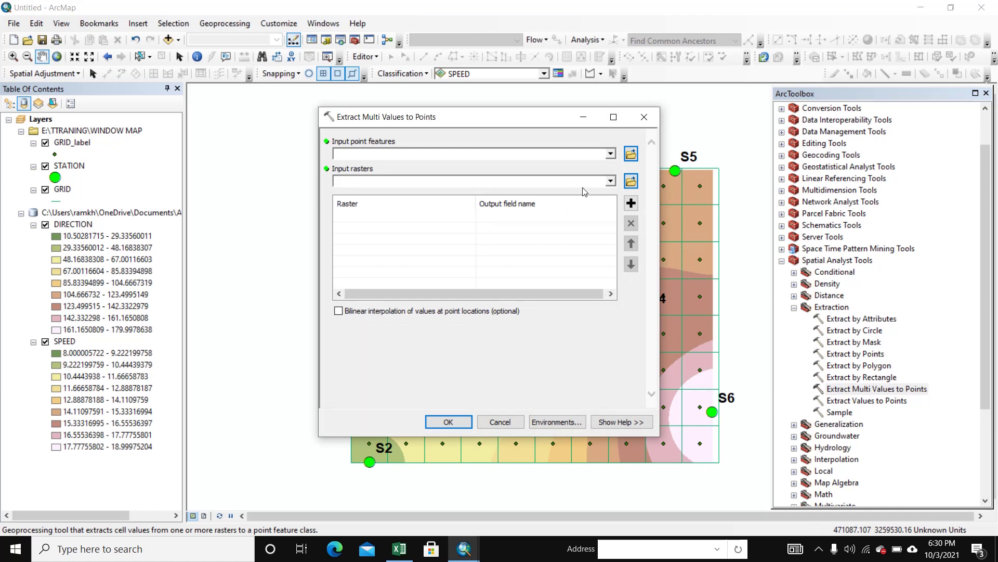
Step: Extract the DIRECTION and SPEED raster values to the GRID_label points, keeping the output field names DIRECTION and SPEED
click(611, 153)
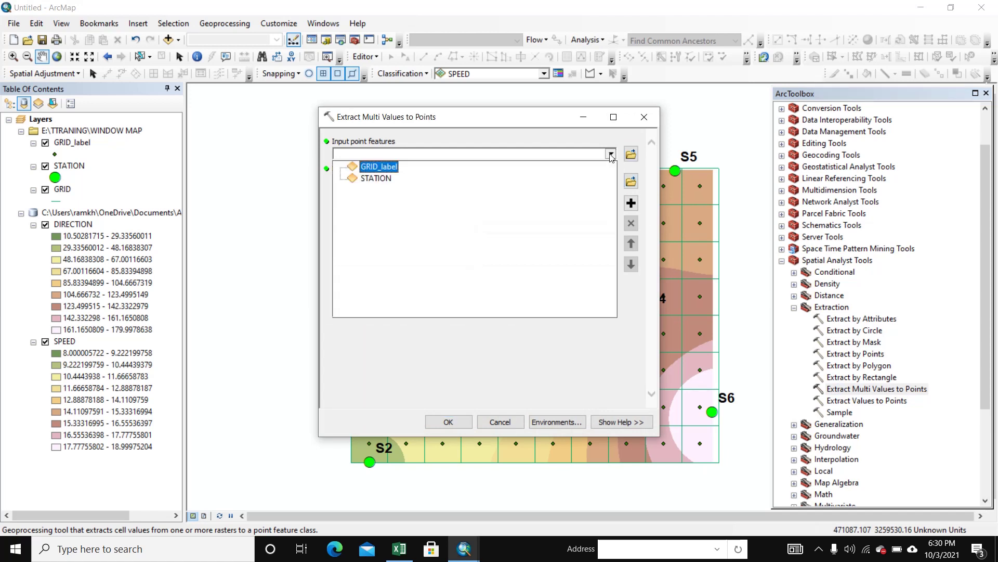
click(380, 167)
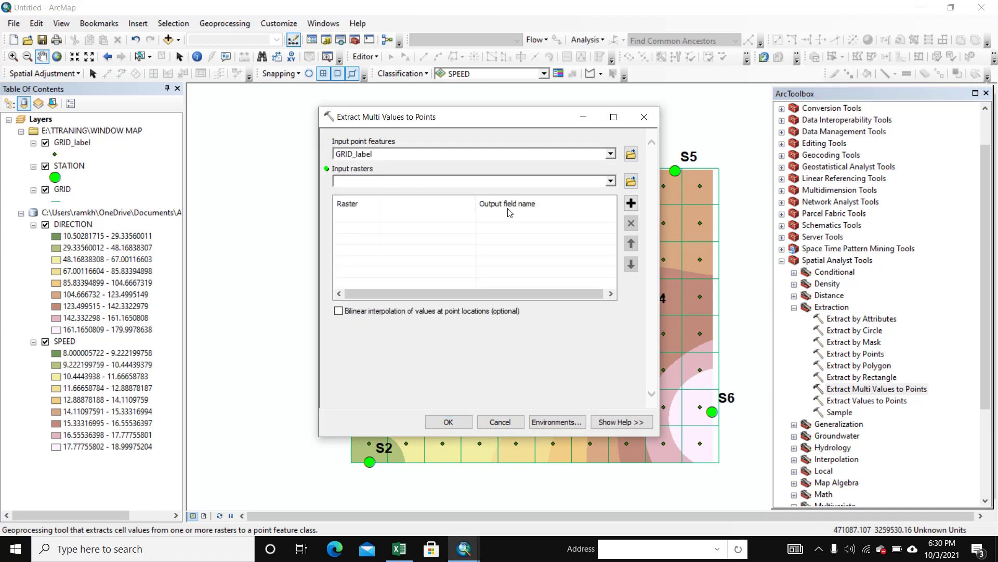
click(611, 182)
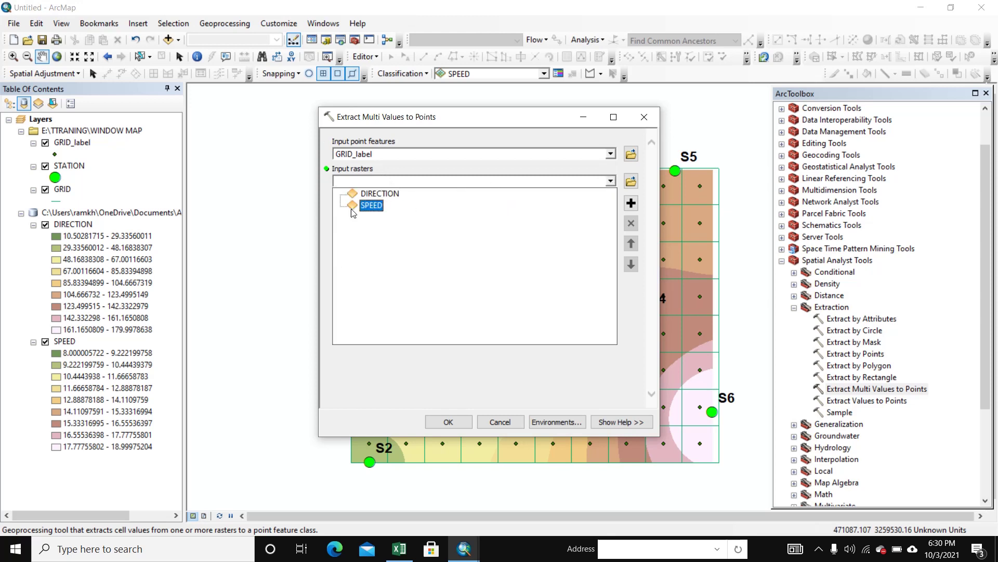
click(372, 194)
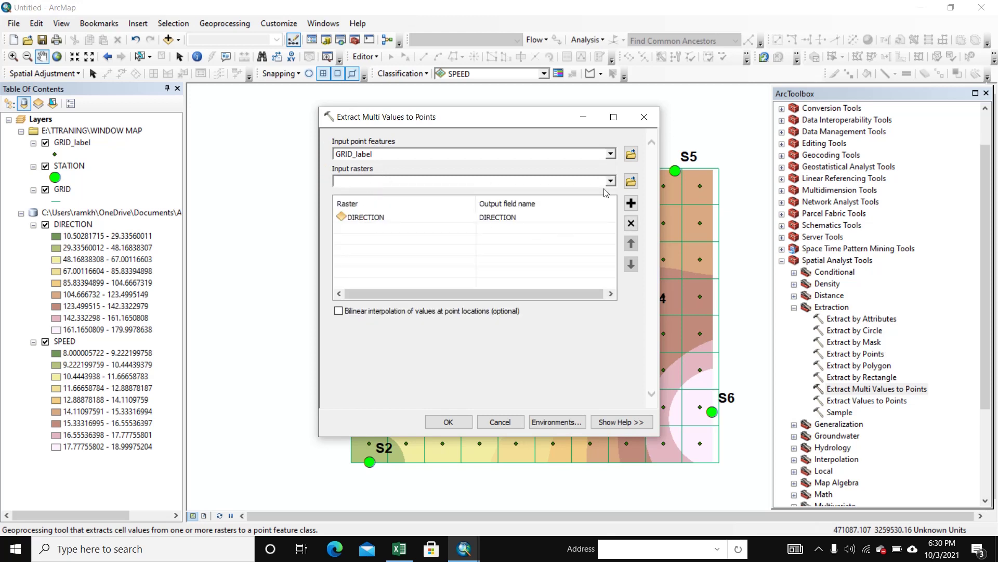
click(611, 182)
click(371, 205)
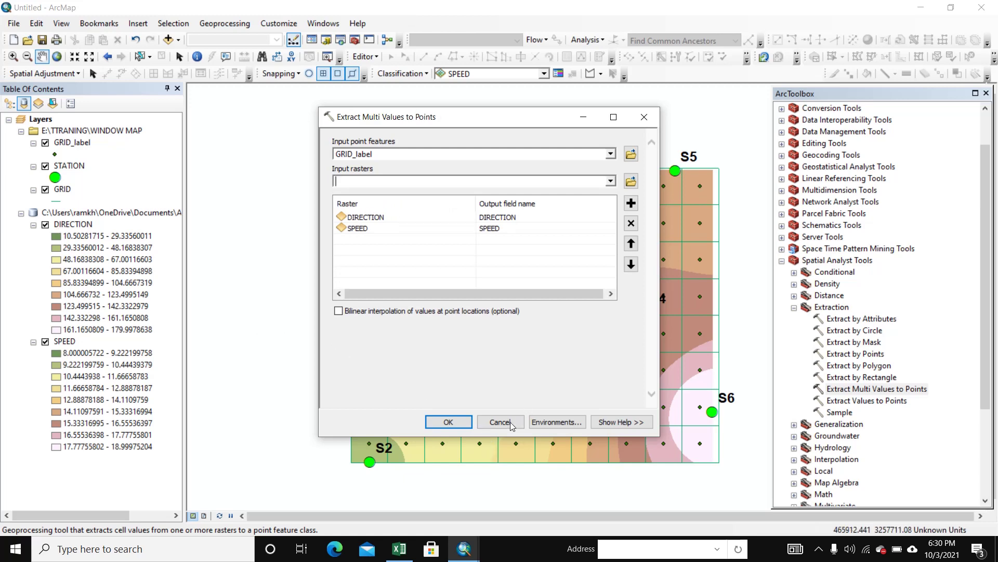
click(449, 422)
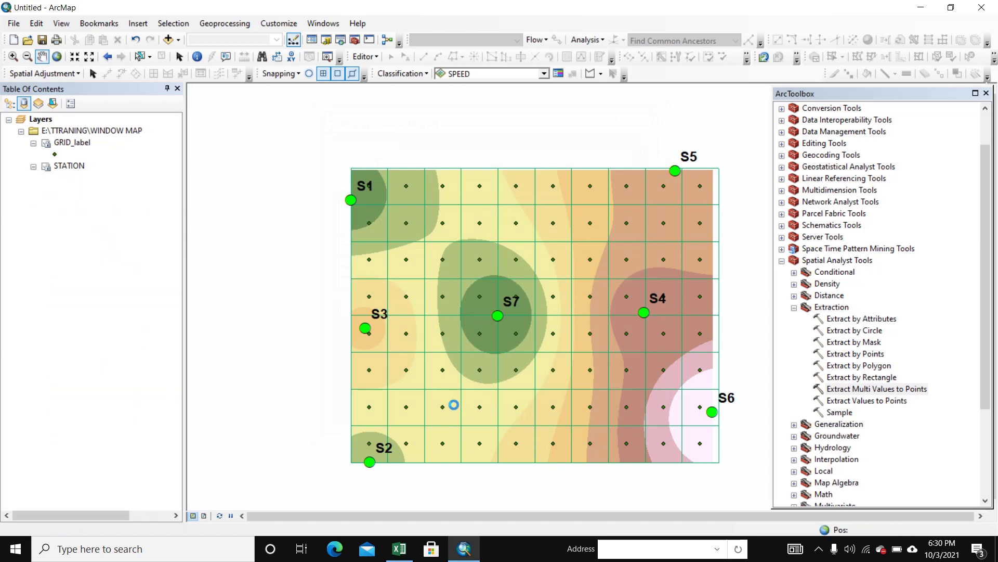
Step: Examine the DIRECTION and SPEED columns in the GRID_label attribute table, and close the table
click(74, 143)
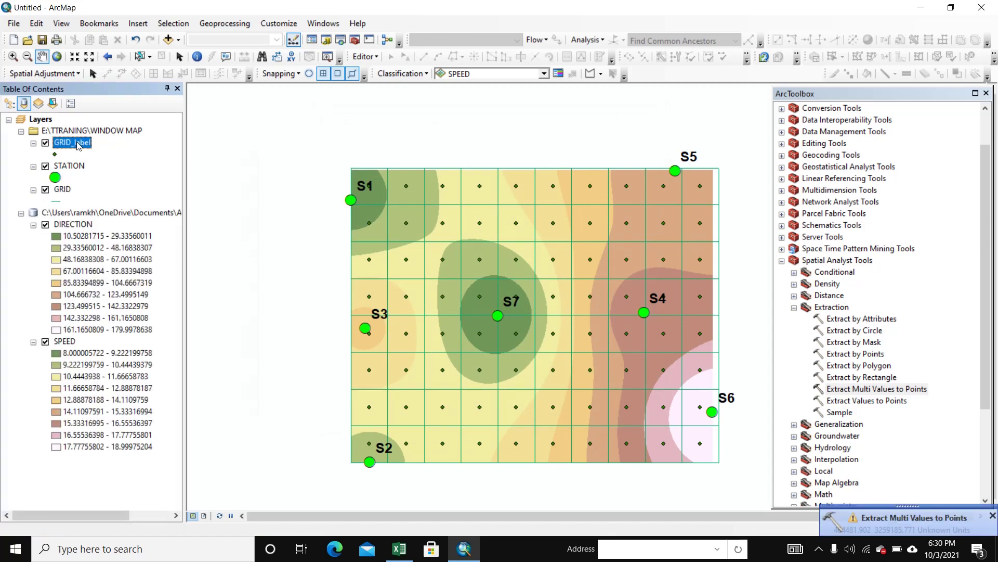
right_click(73, 143)
click(130, 180)
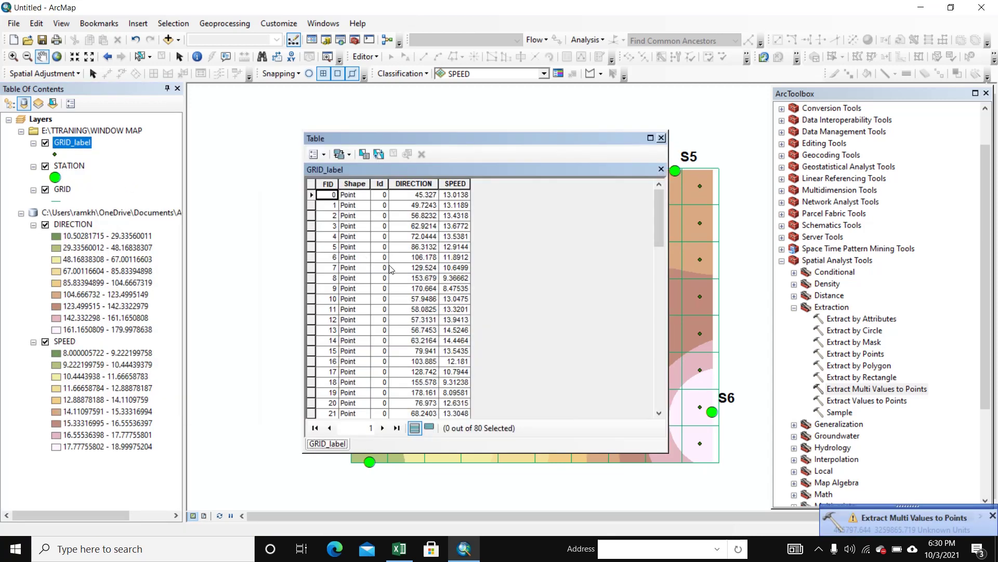
click(423, 183)
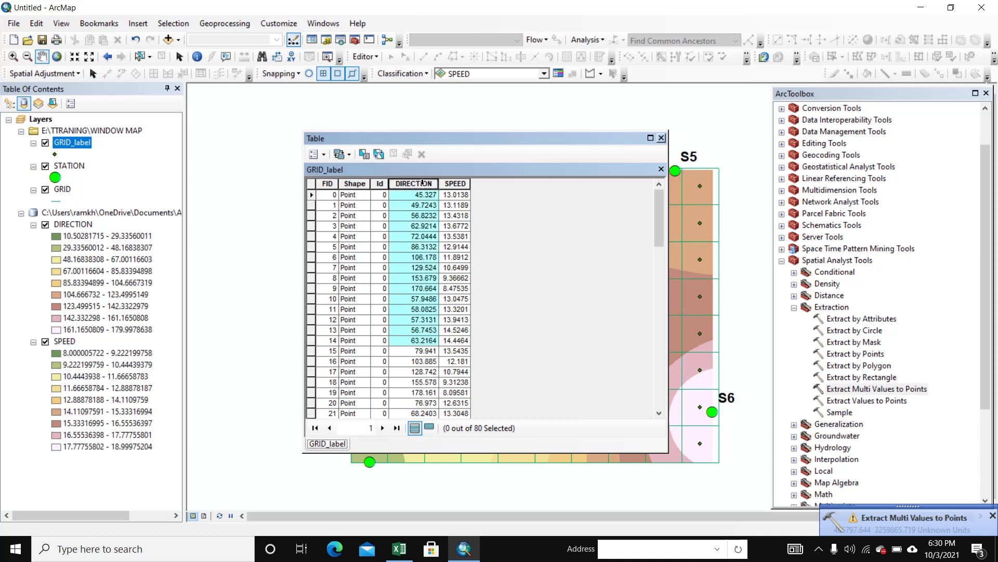
click(453, 184)
drag(663, 207, 626, 154)
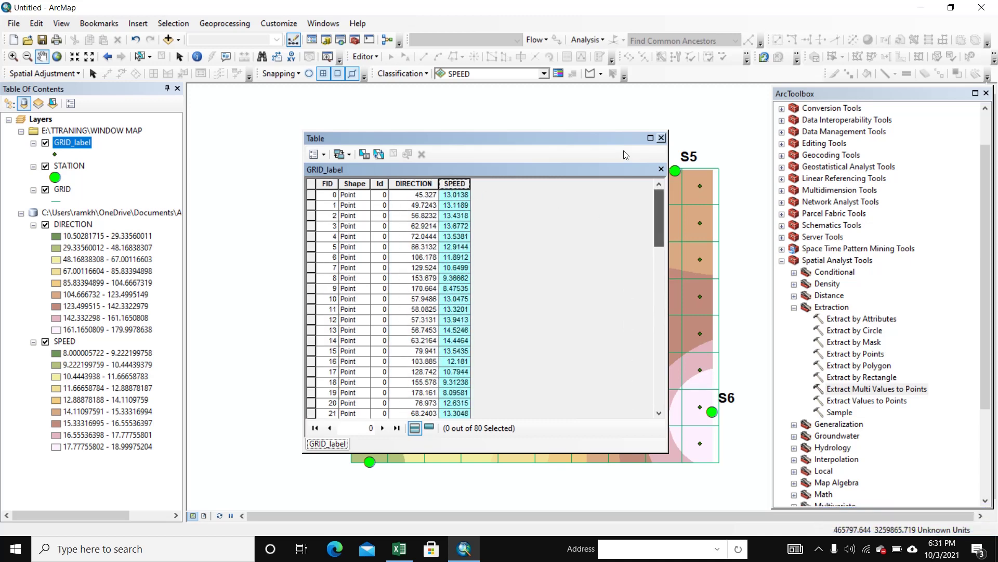
click(435, 185)
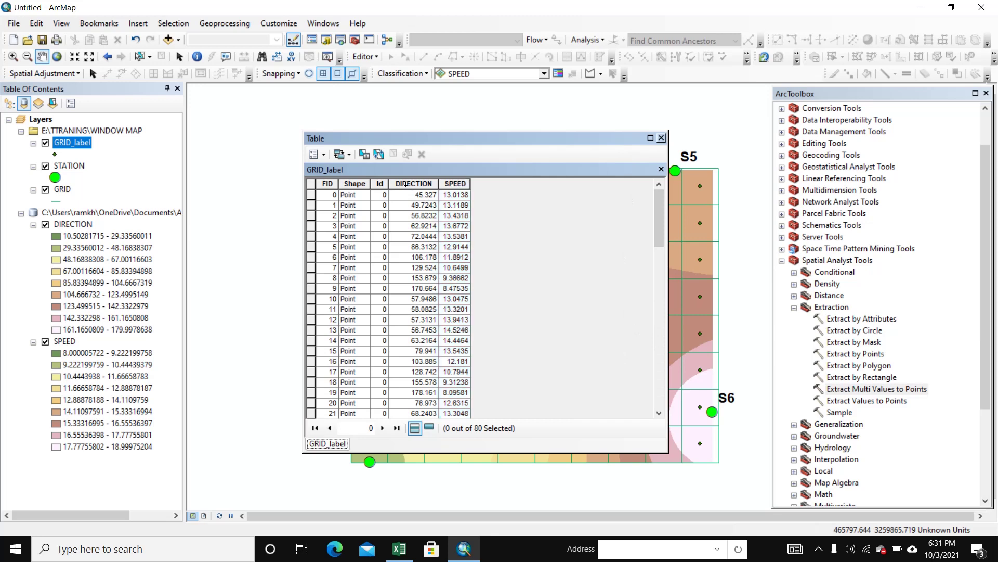
click(456, 185)
click(661, 138)
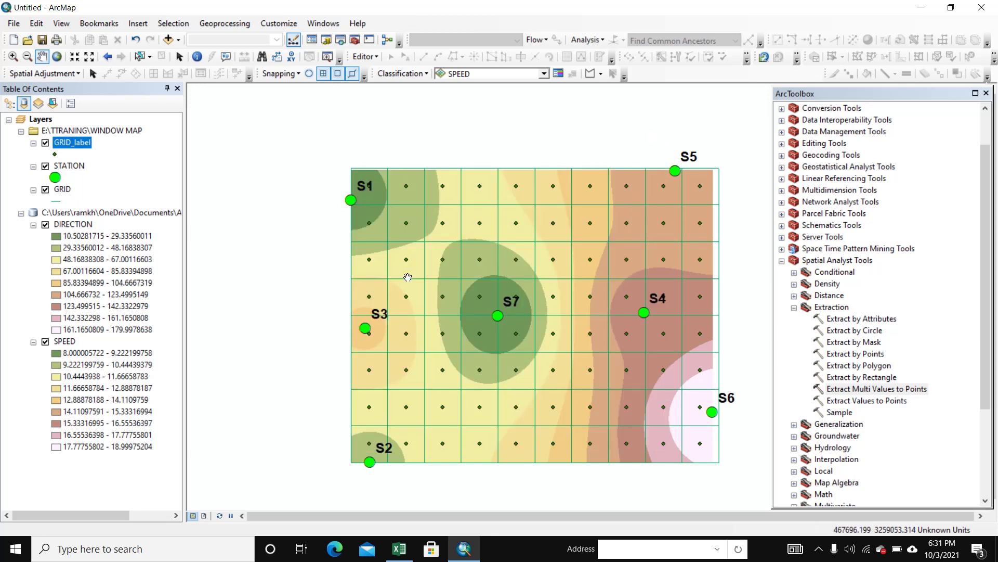
Step: Hide the GRID layer on the map
click(55, 177)
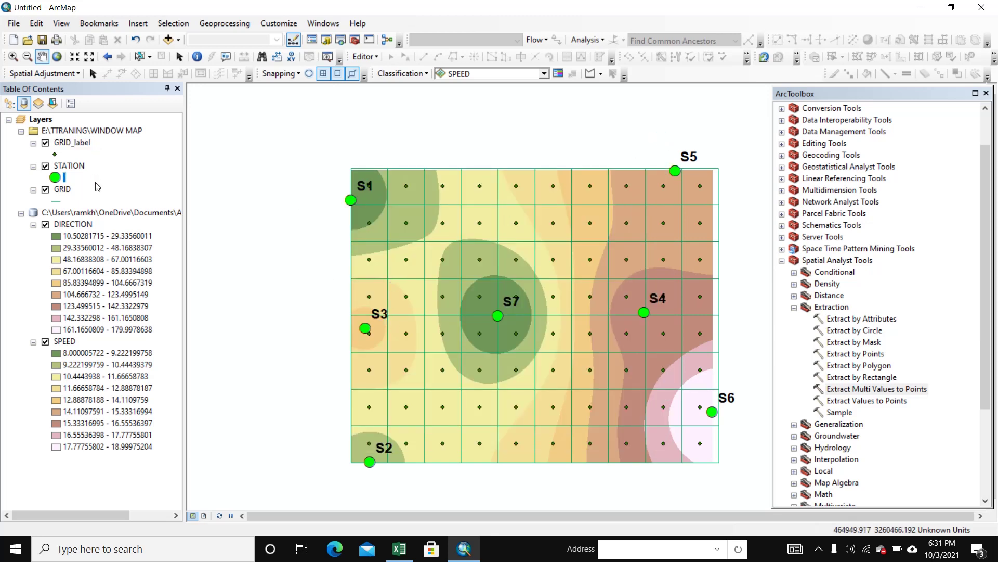
click(46, 190)
click(72, 167)
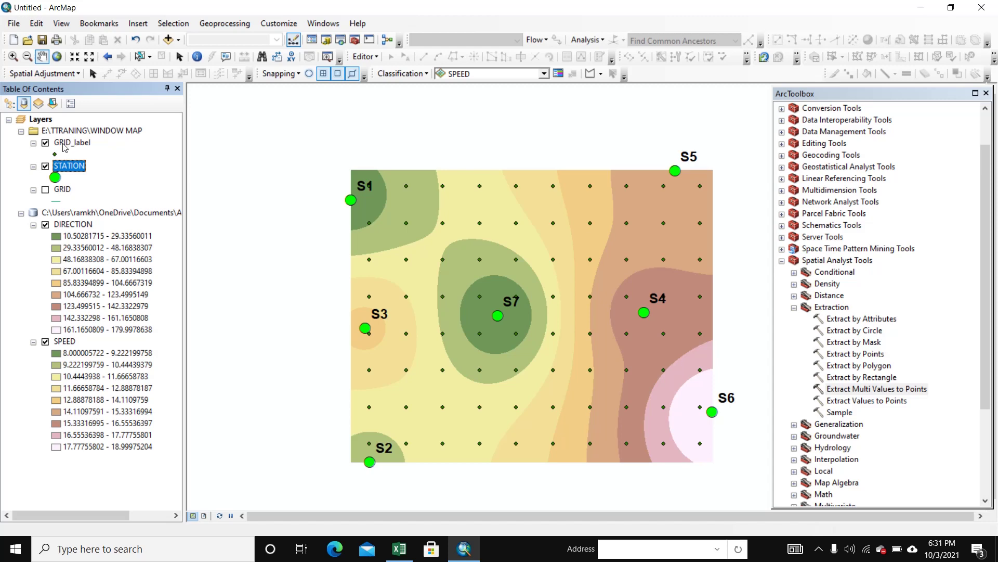
Step: Set the GRID_label layer's symbology to graduated symbols based on the SPEED field, with 4 classes
right_click(81, 143)
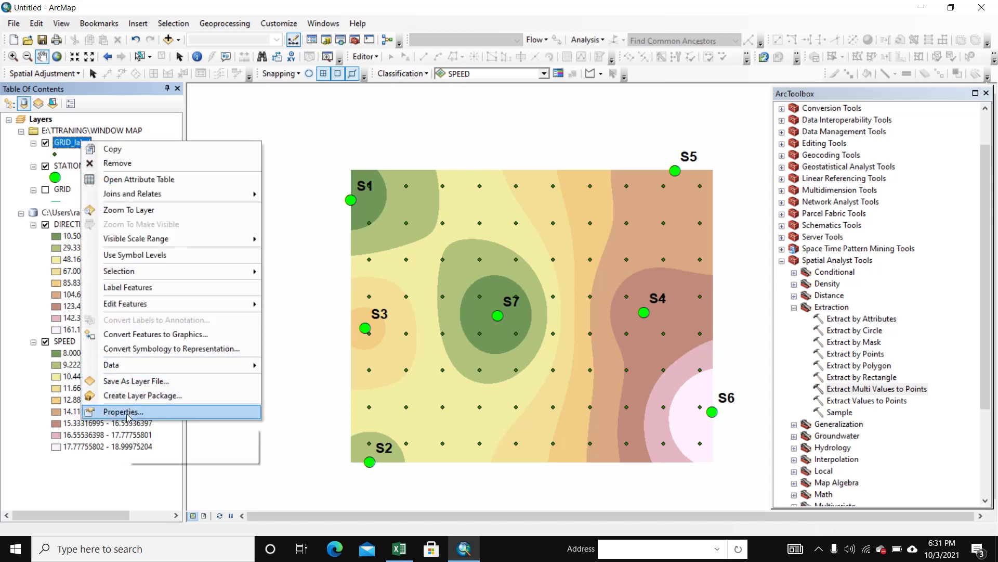
click(127, 414)
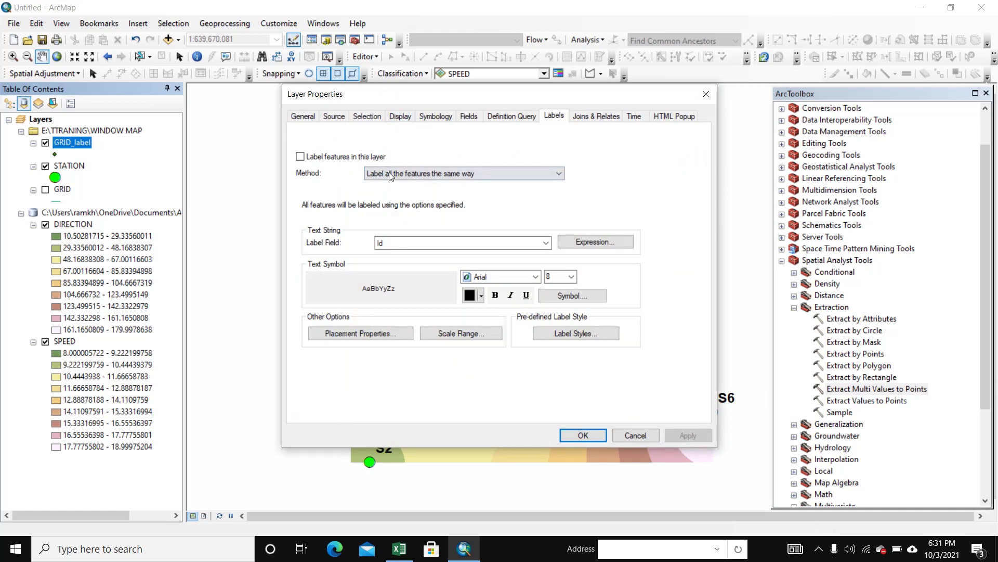
click(436, 116)
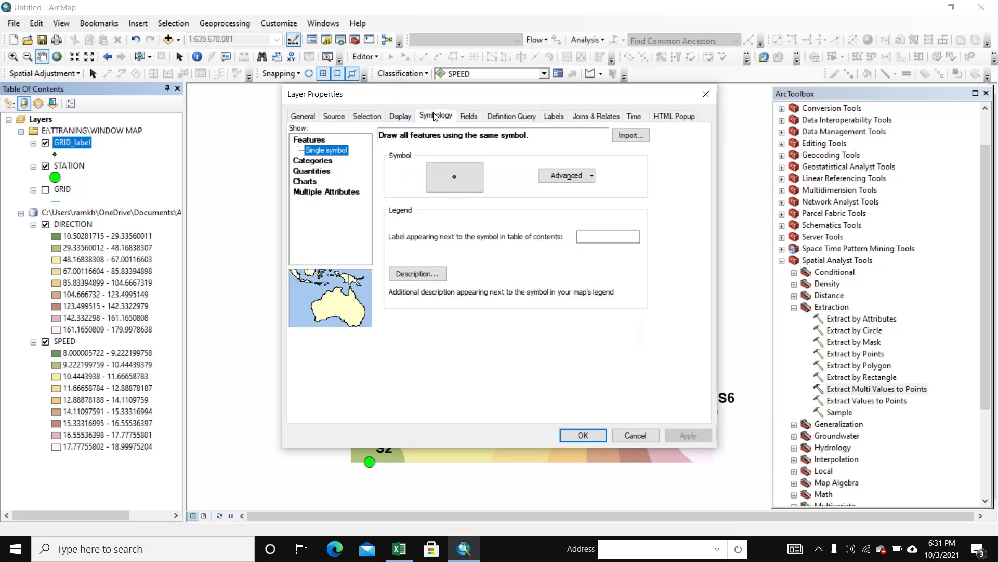
click(312, 171)
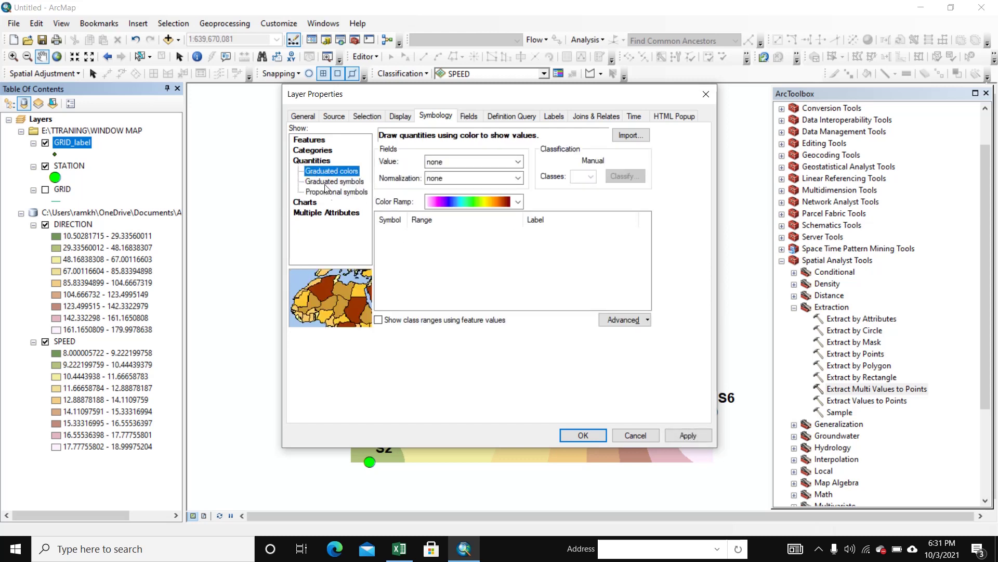
click(321, 182)
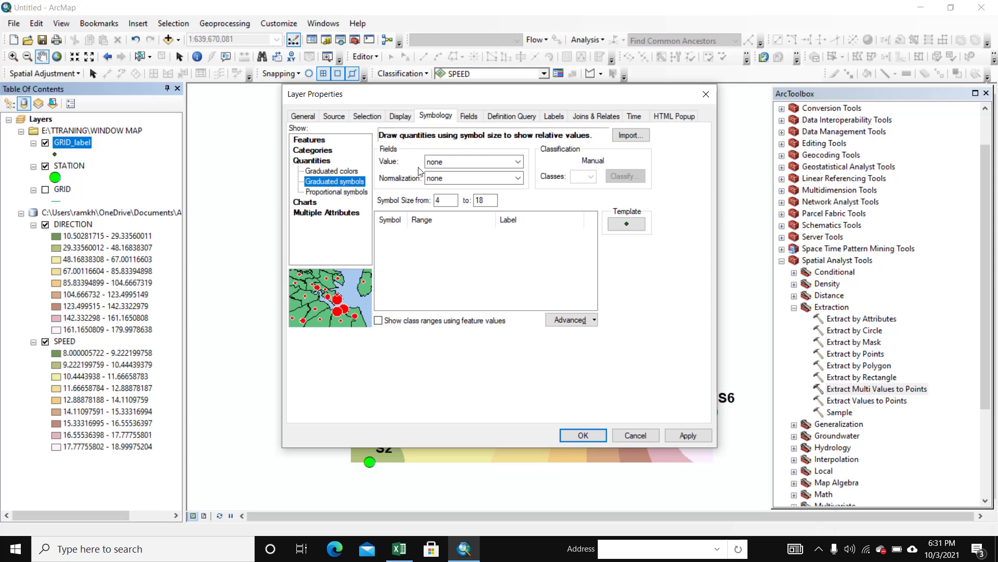
click(518, 162)
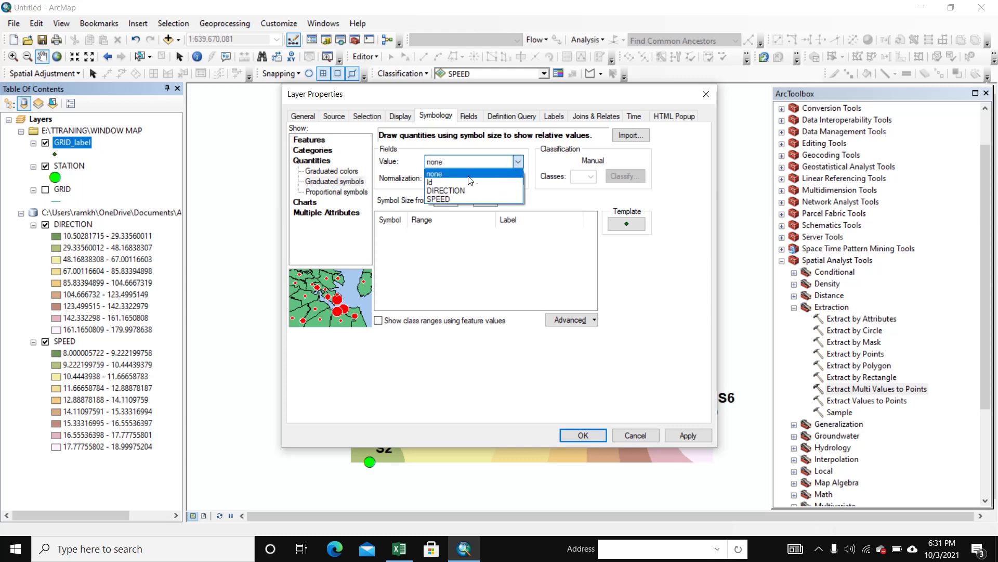
click(440, 200)
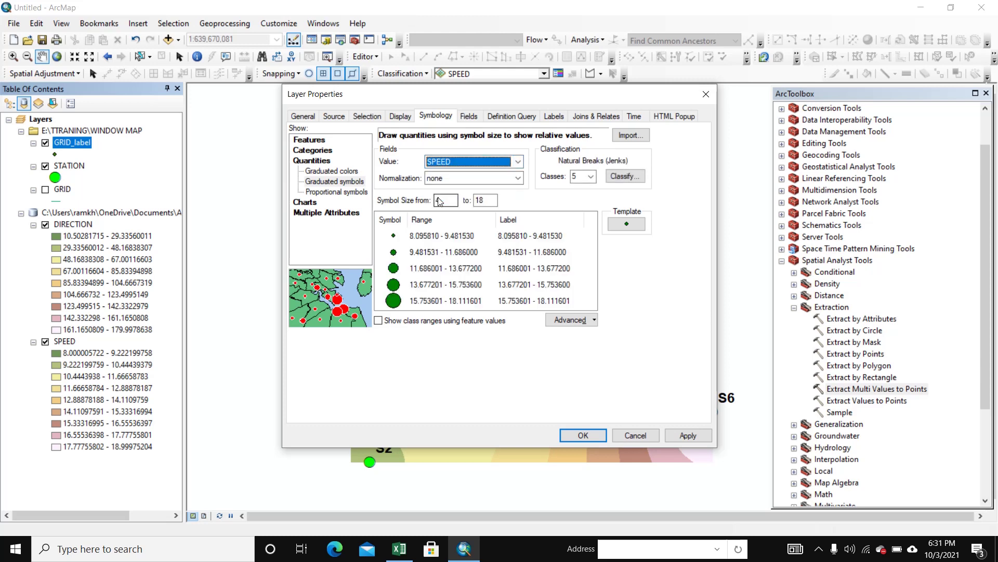
click(592, 176)
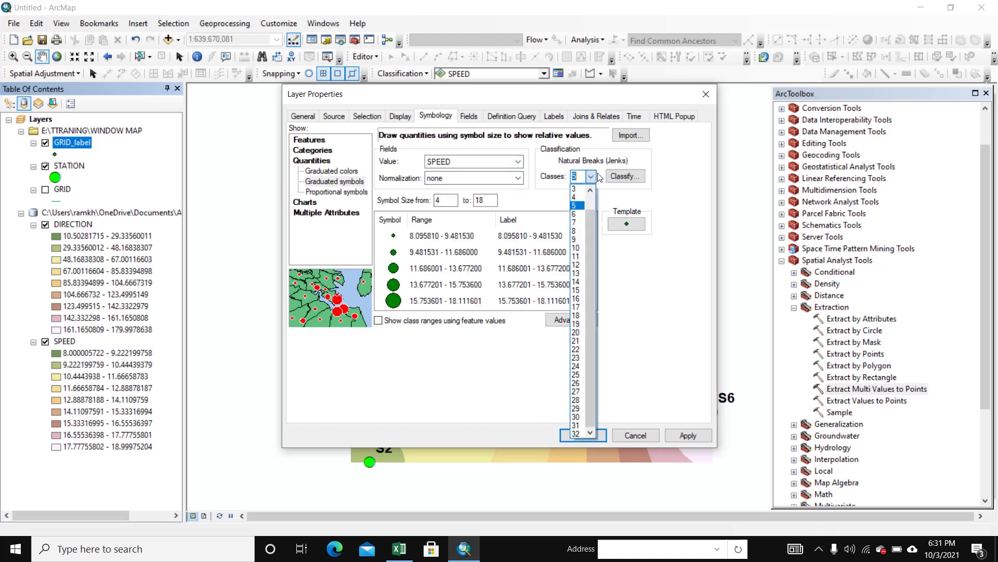
click(576, 199)
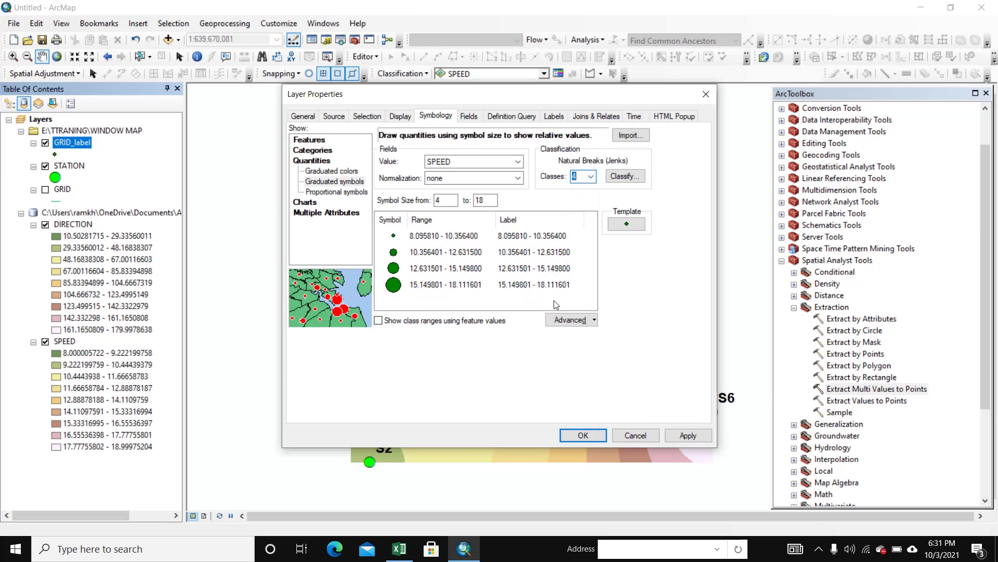
Step: Use Circle 2 as the graduated symbols' template and set its character marker font to ESRI Cartography
click(627, 225)
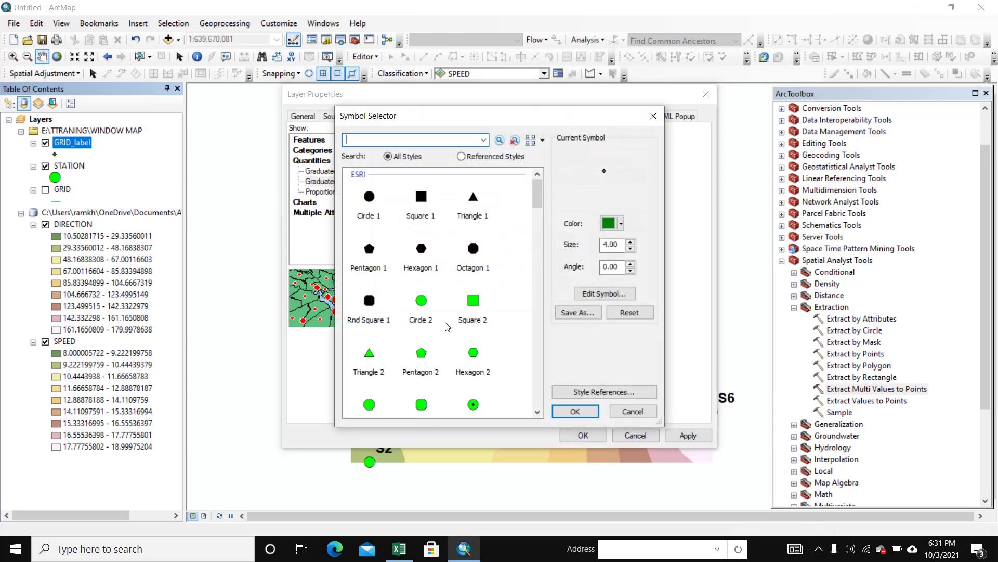
click(422, 301)
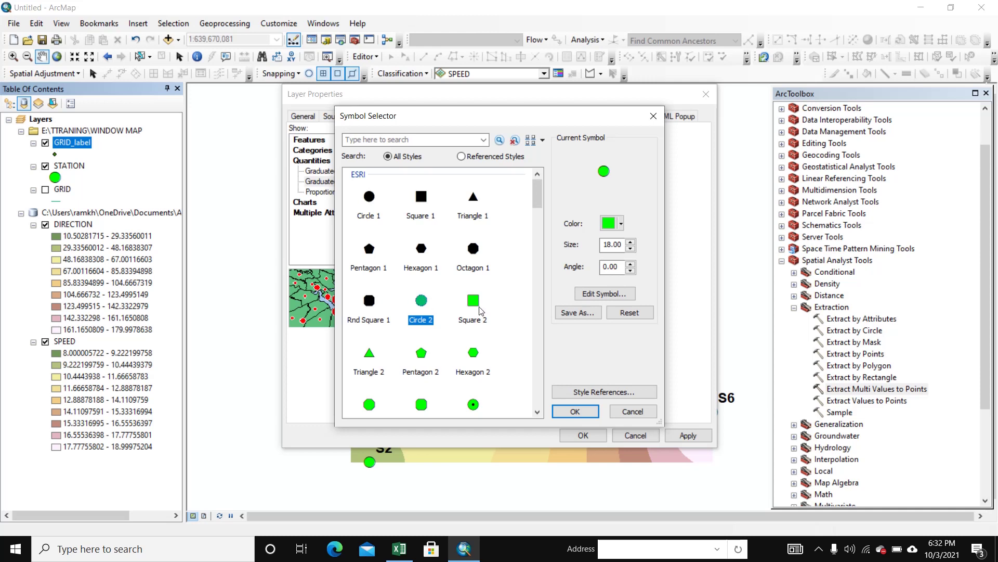
click(603, 295)
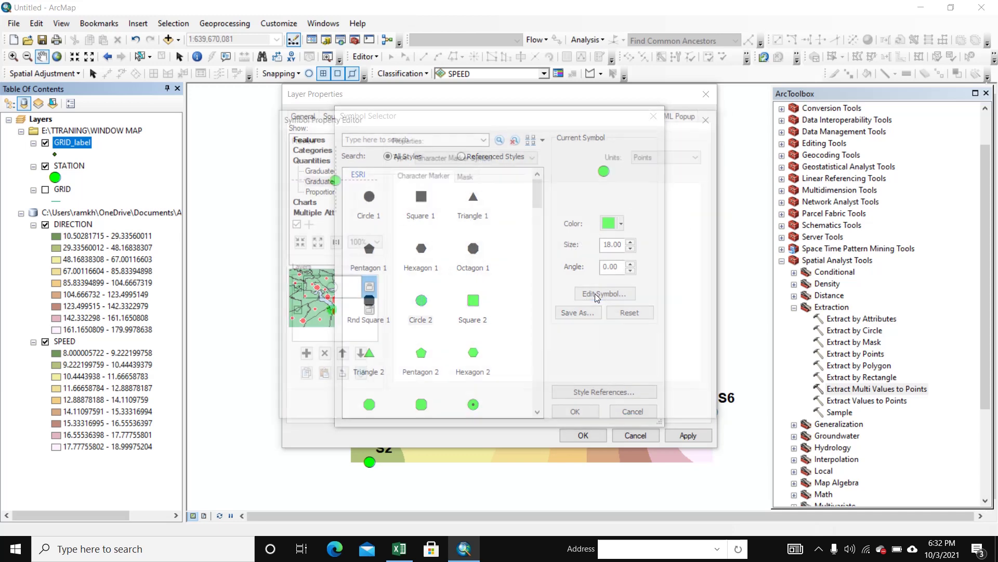
click(541, 201)
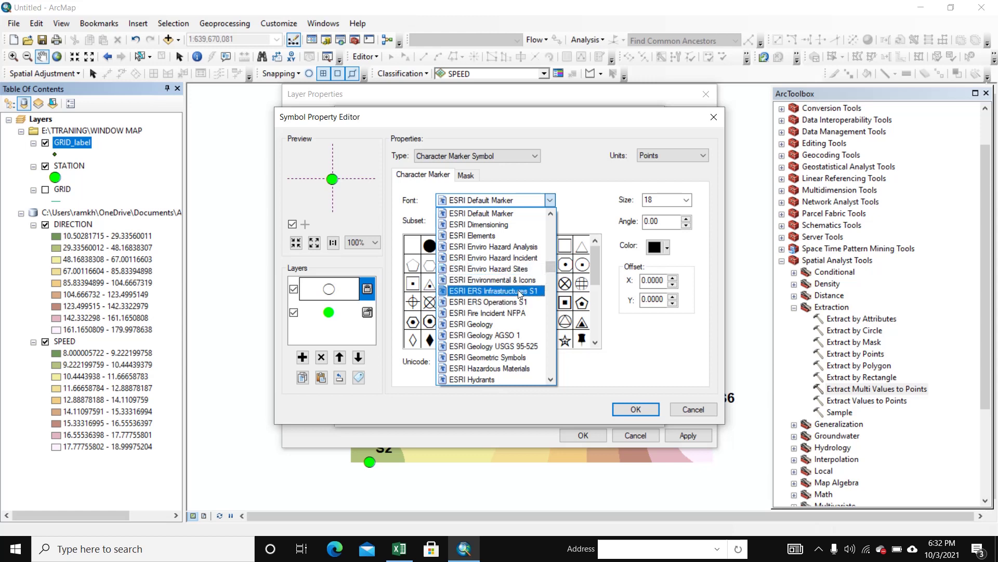
scroll(518, 287, up, 2)
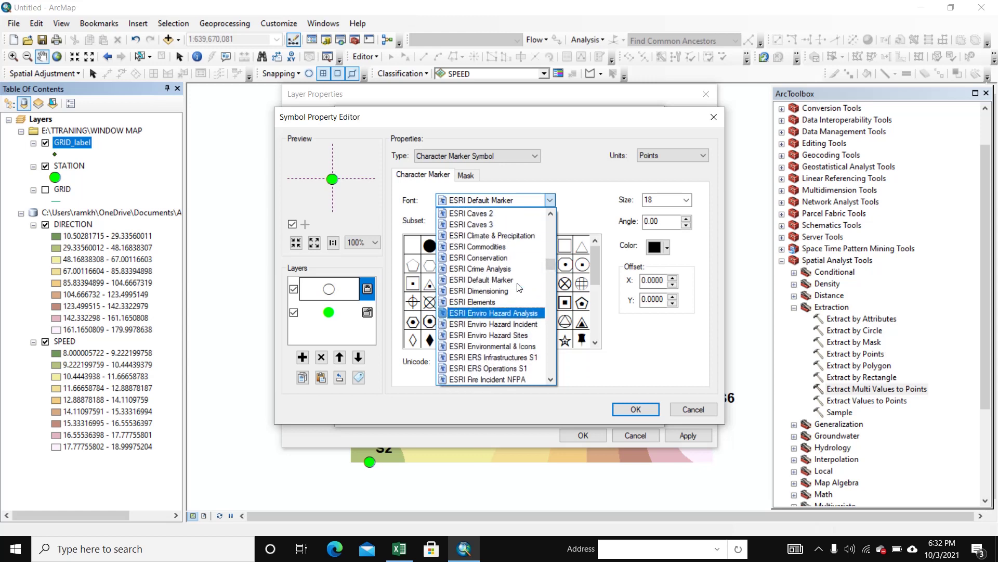
scroll(519, 288, up, 1)
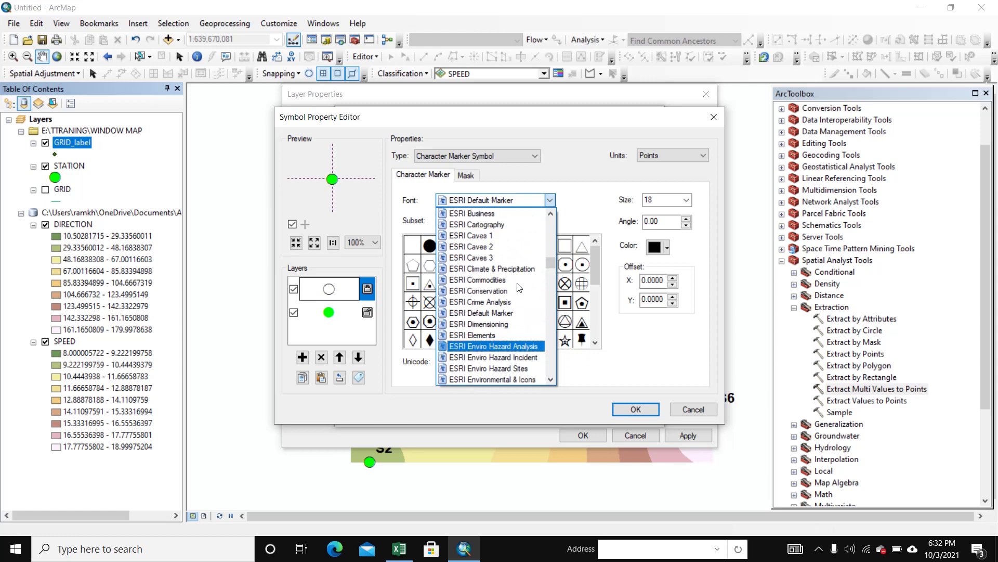
click(476, 229)
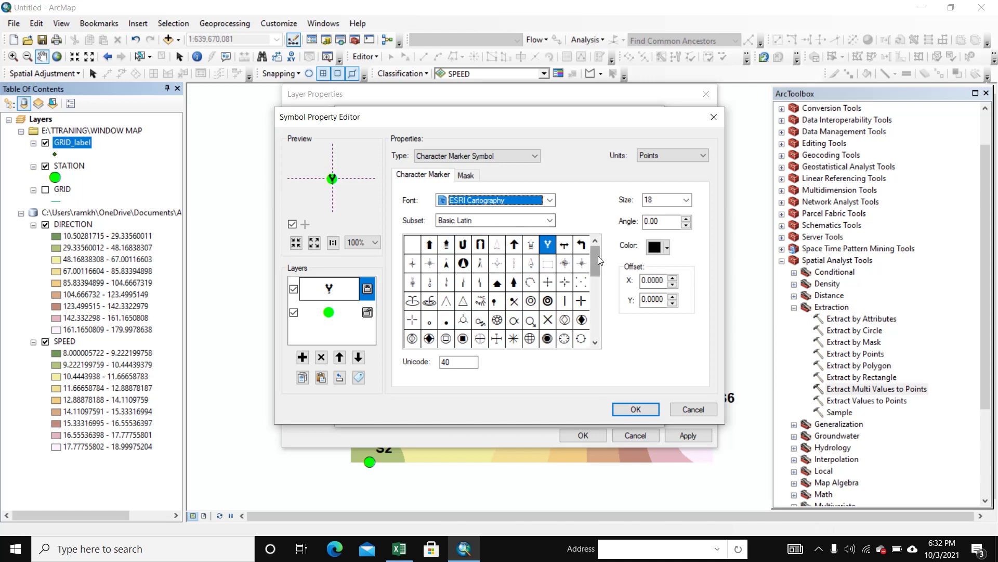
Step: Set the top marker layer's character to the thin upward arrow (Unicode 174) and turn off the green circle layer
drag(595, 254, 596, 285)
click(565, 326)
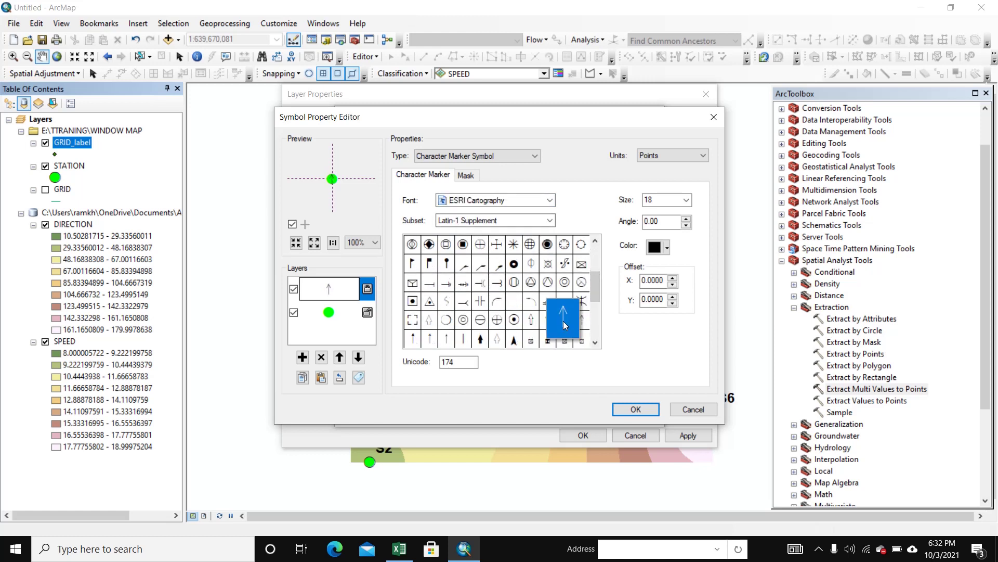
click(293, 314)
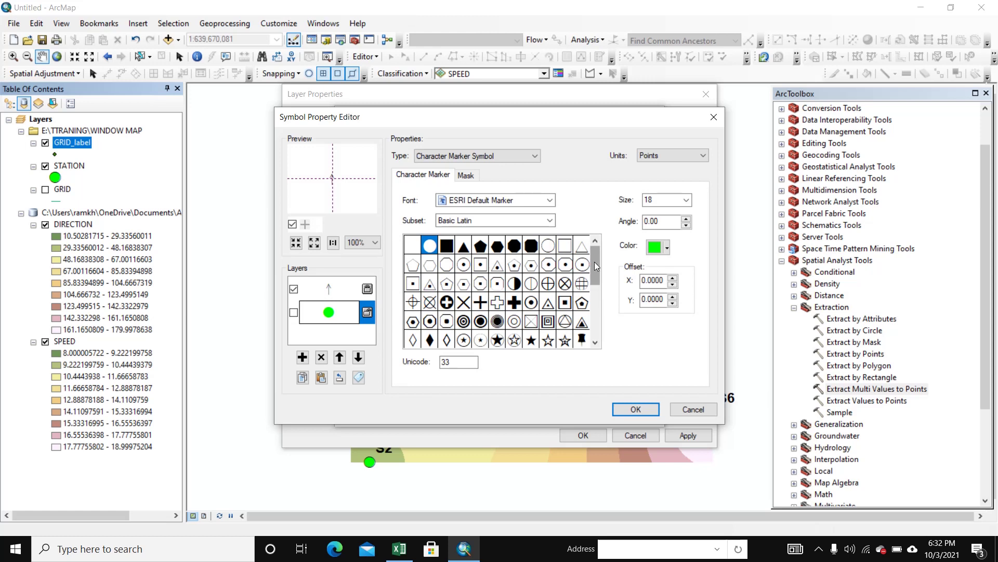
Step: Set the green marker layer to the ESRI Cartography arrow with Unicode 174 and accept the symbol as the template
click(550, 201)
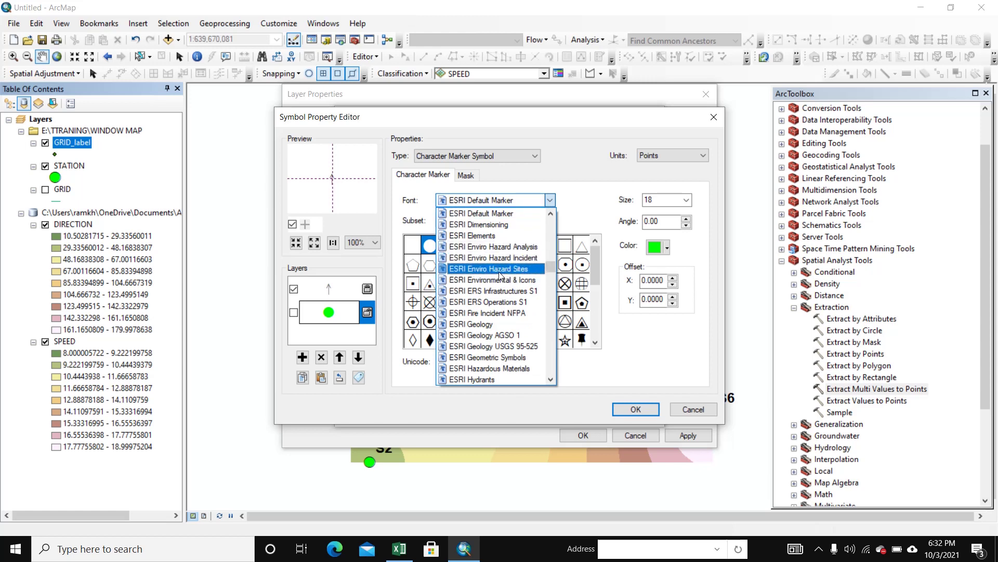
scroll(501, 276, up, 4)
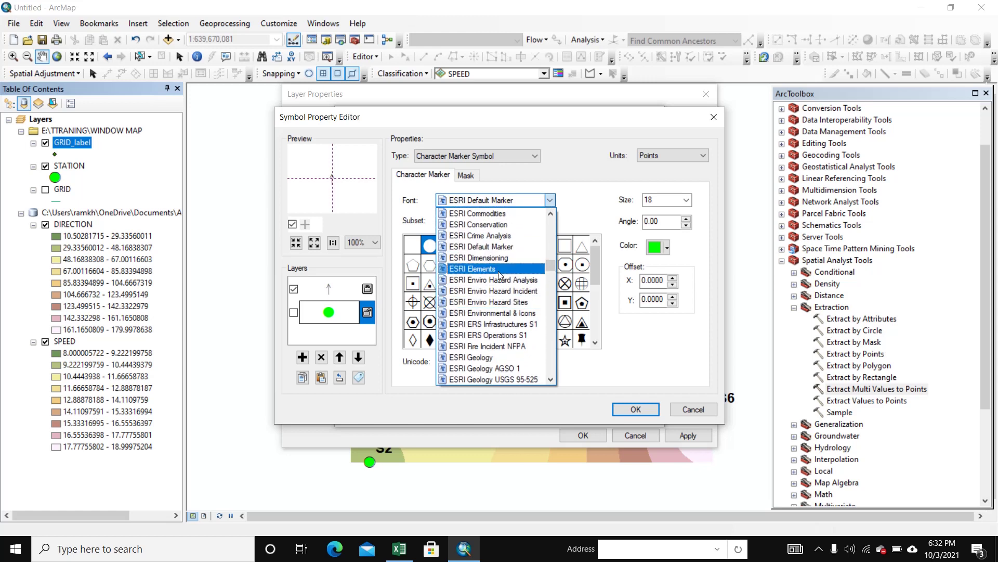
scroll(500, 274, up, 3)
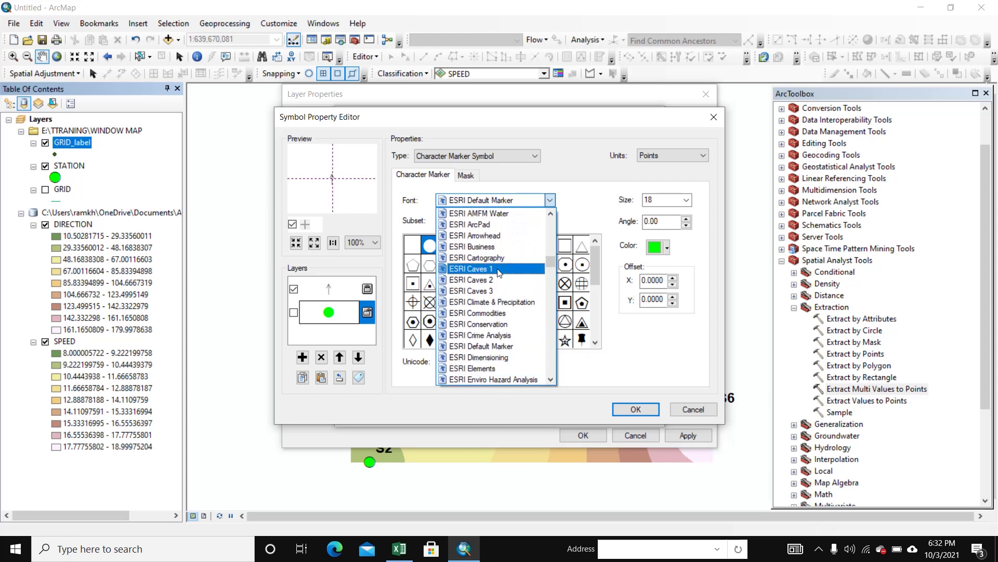
click(499, 269)
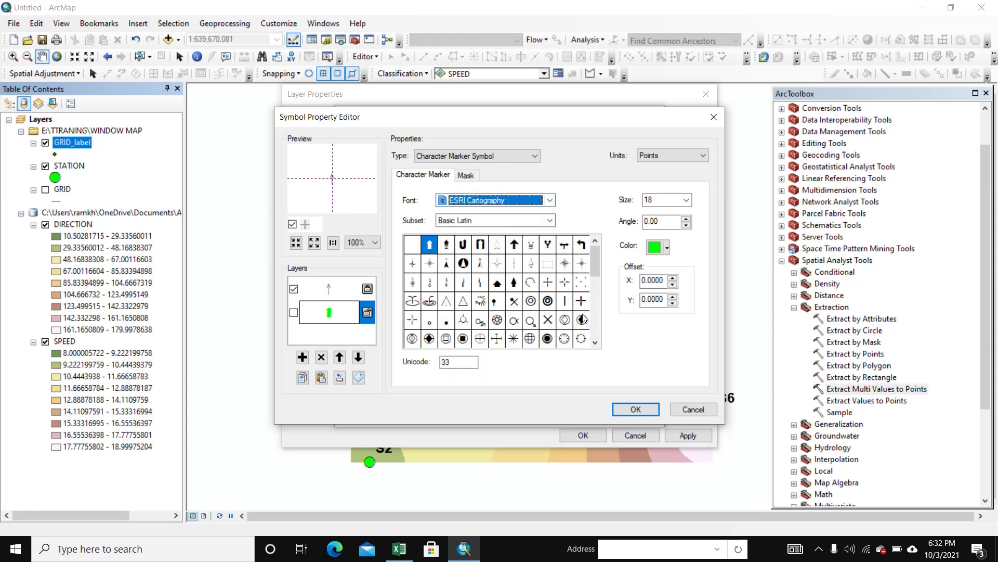
drag(595, 272, 590, 291)
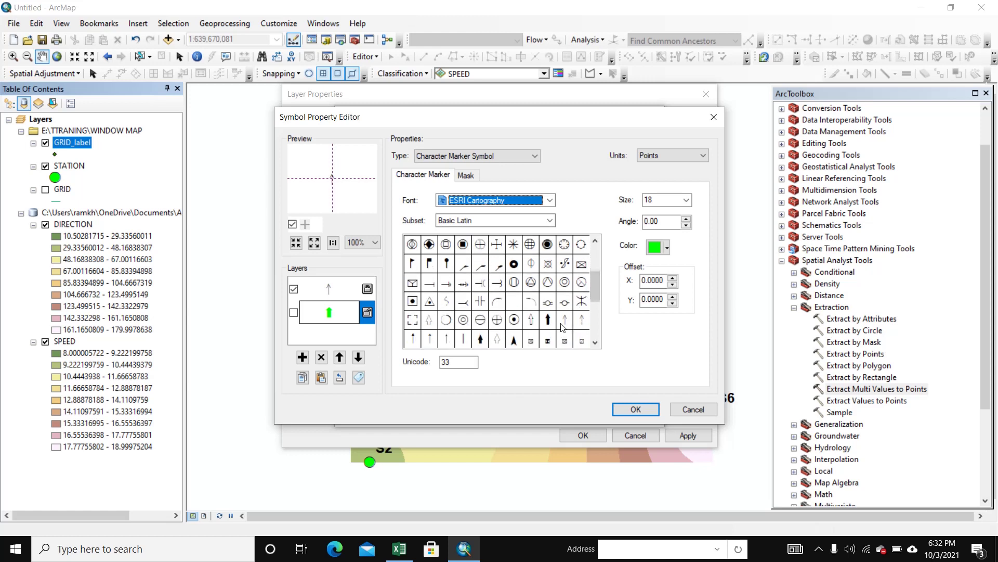
click(563, 327)
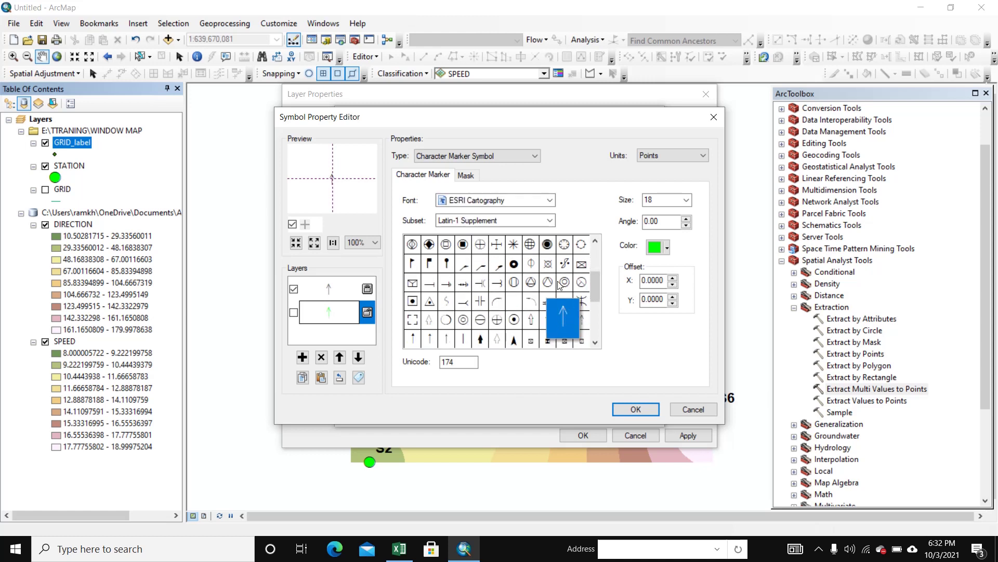
click(636, 410)
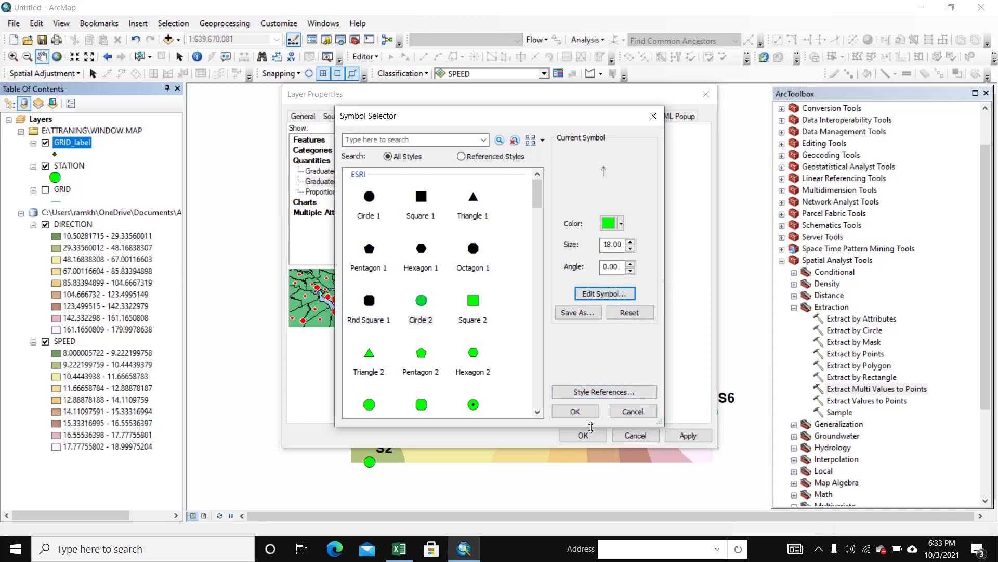
click(581, 413)
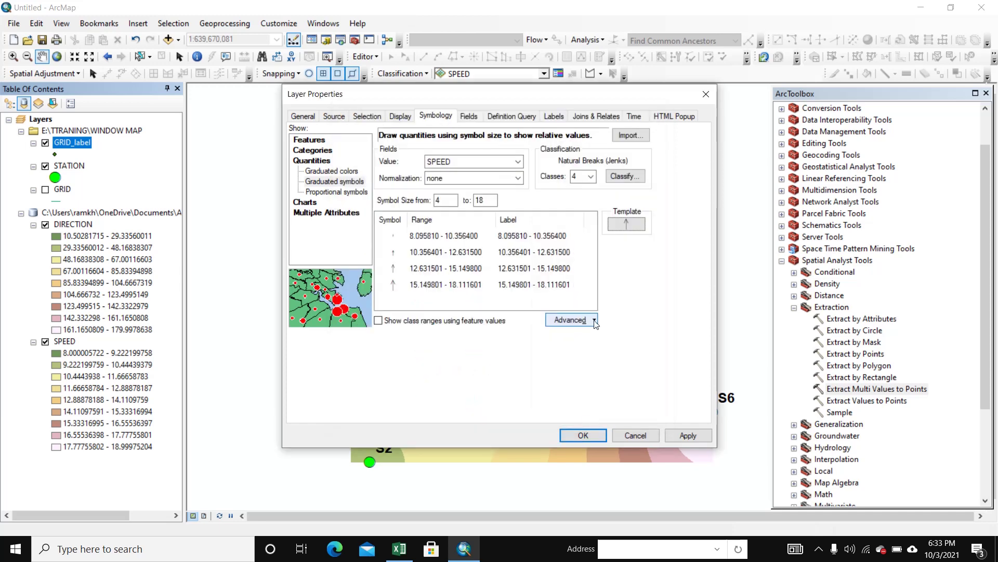
Step: Rotate the GRID_label arrows by the DIRECTION field with the Geographic rotation style and apply the symbology
click(594, 320)
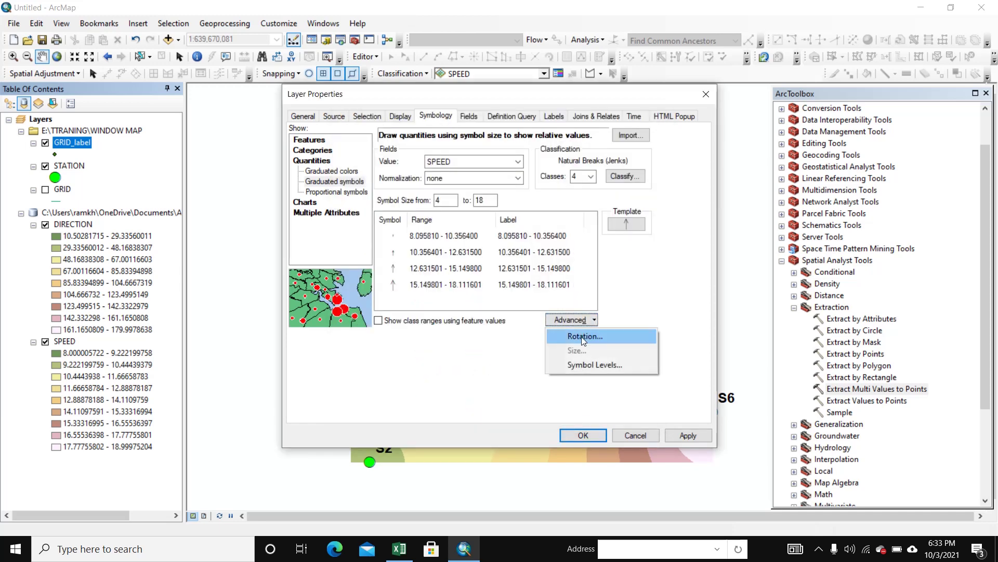
click(581, 336)
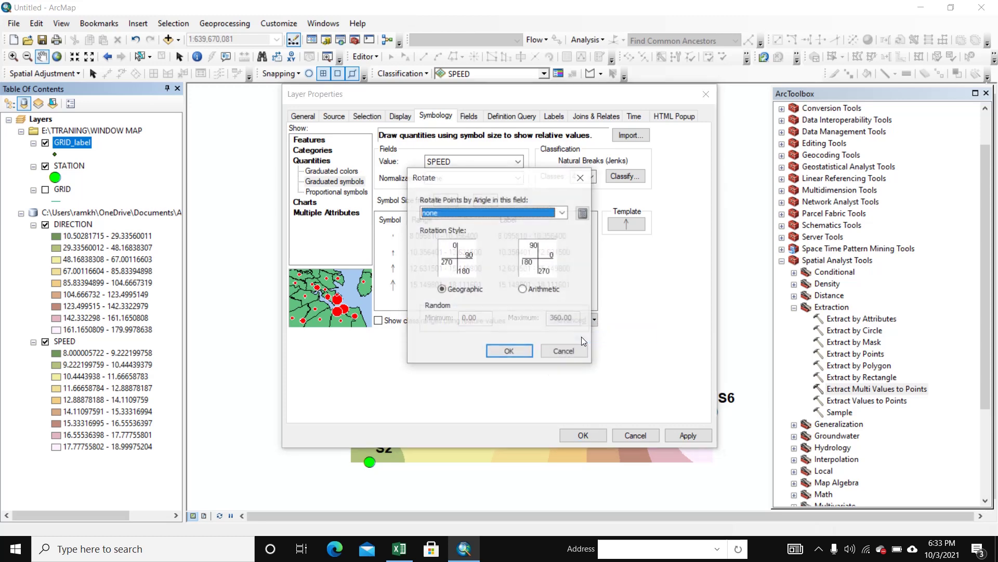
click(563, 214)
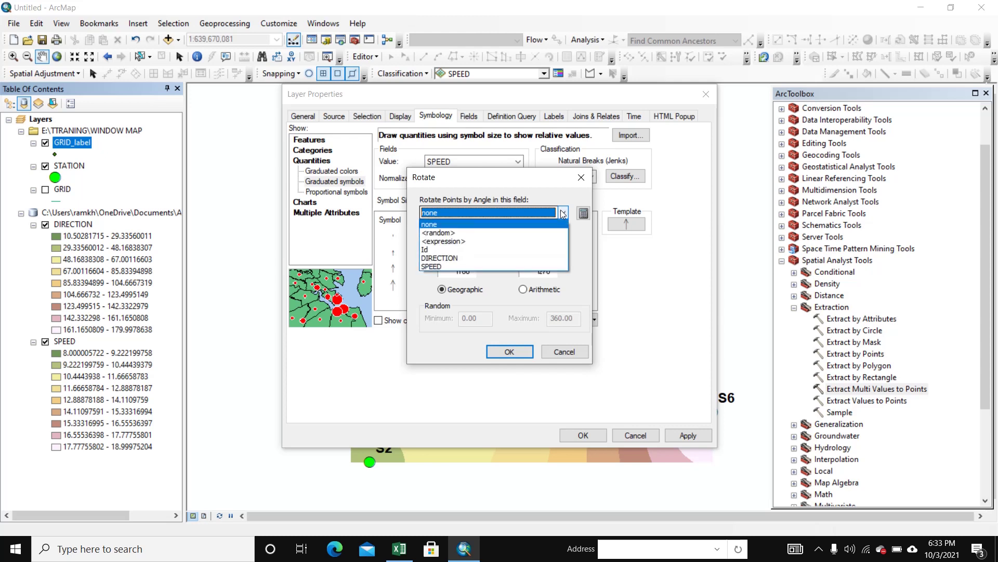
click(439, 259)
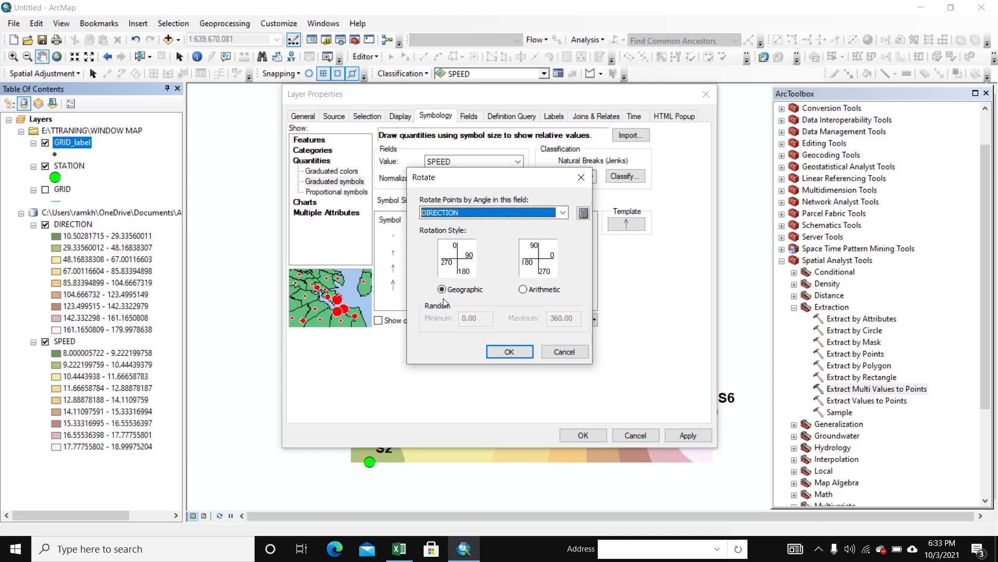
click(509, 351)
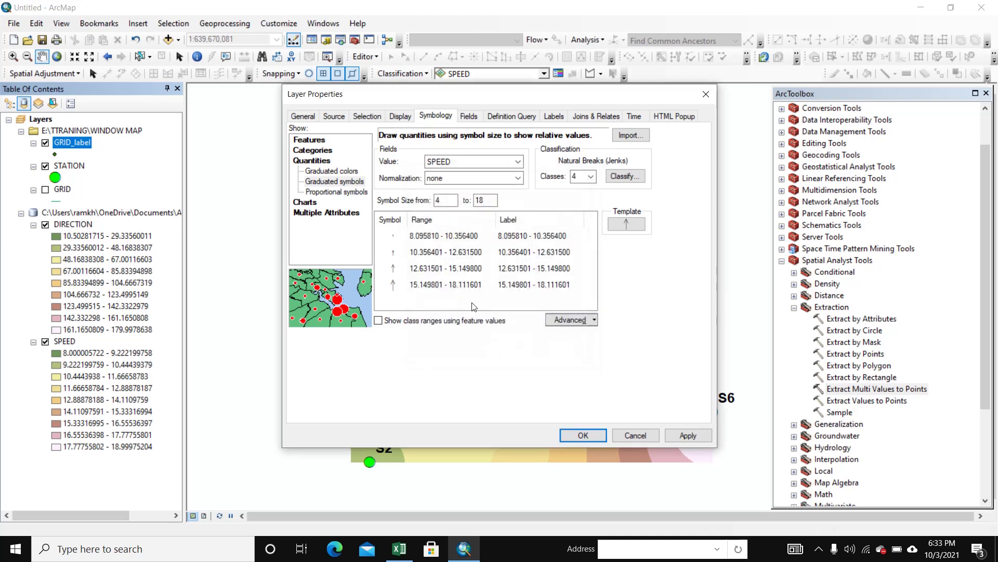
click(689, 437)
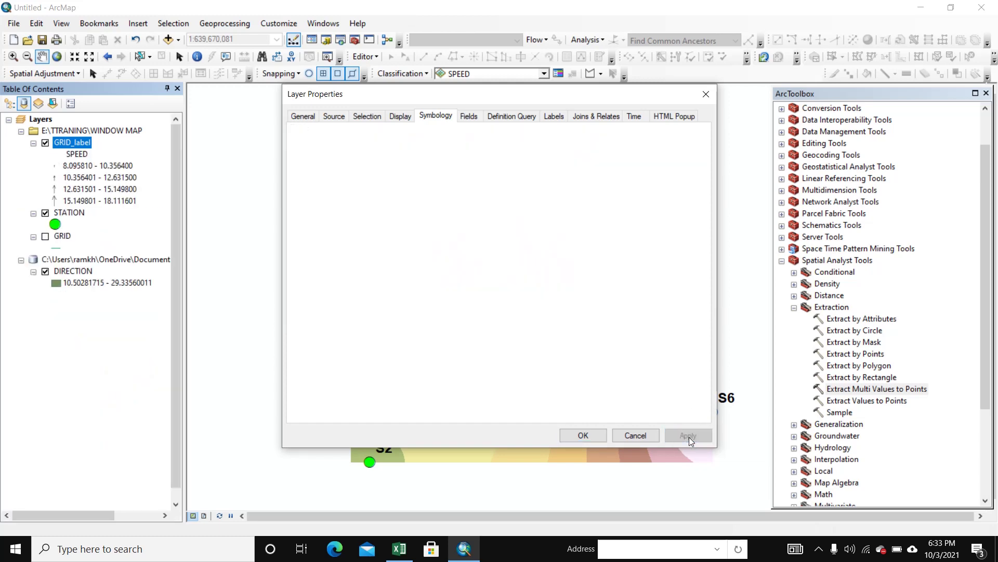
click(575, 436)
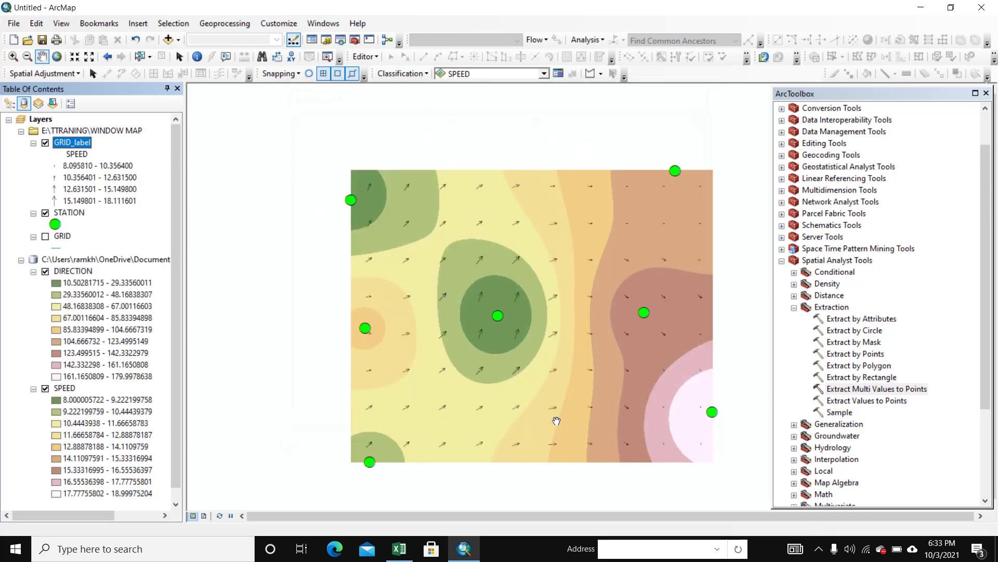
Step: Turn on labels for the GRID_label layer using DIRECTION as the label field
drag(598, 394, 533, 372)
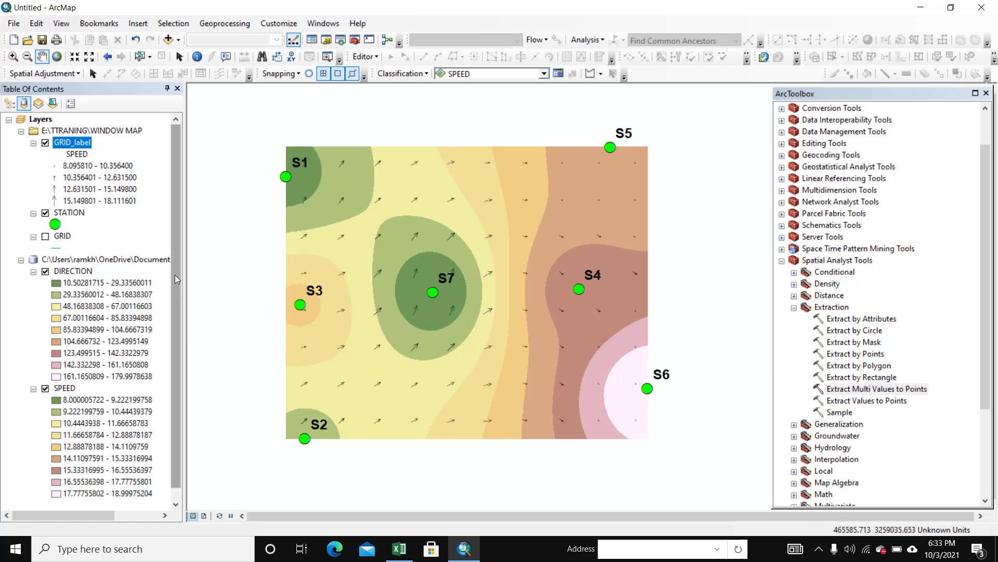
scroll(443, 396, down, 1)
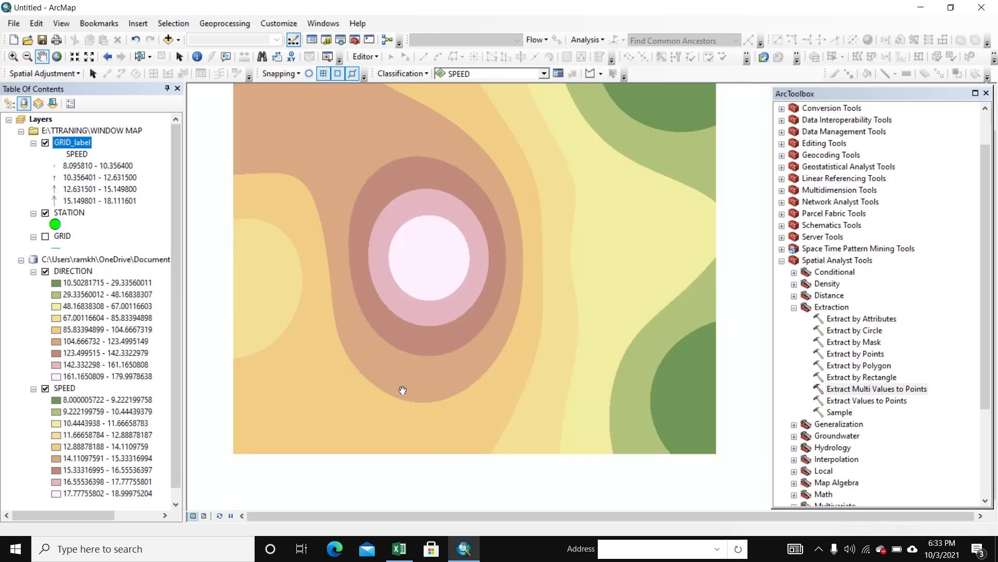
scroll(401, 409, up, 1)
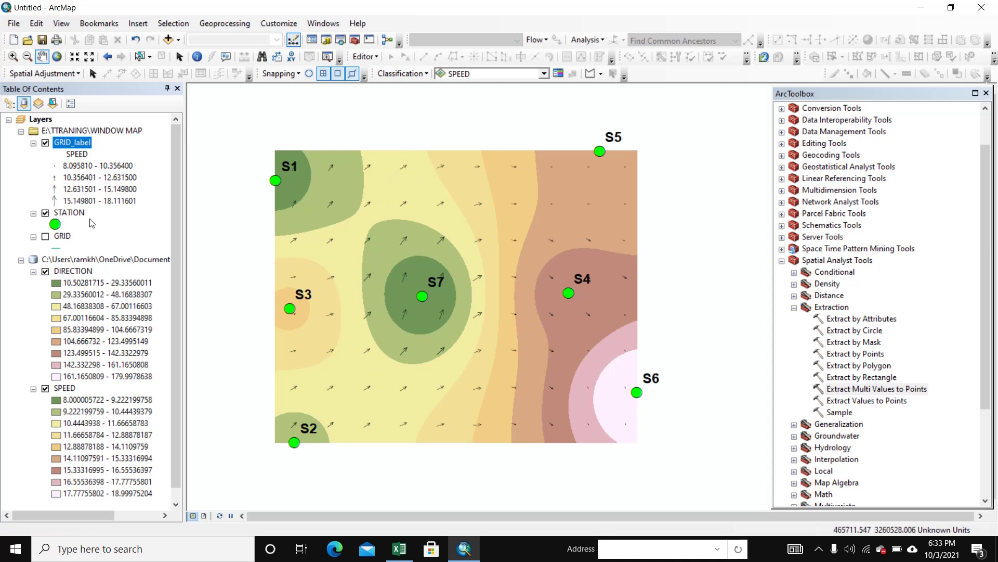
click(133, 227)
right_click(83, 146)
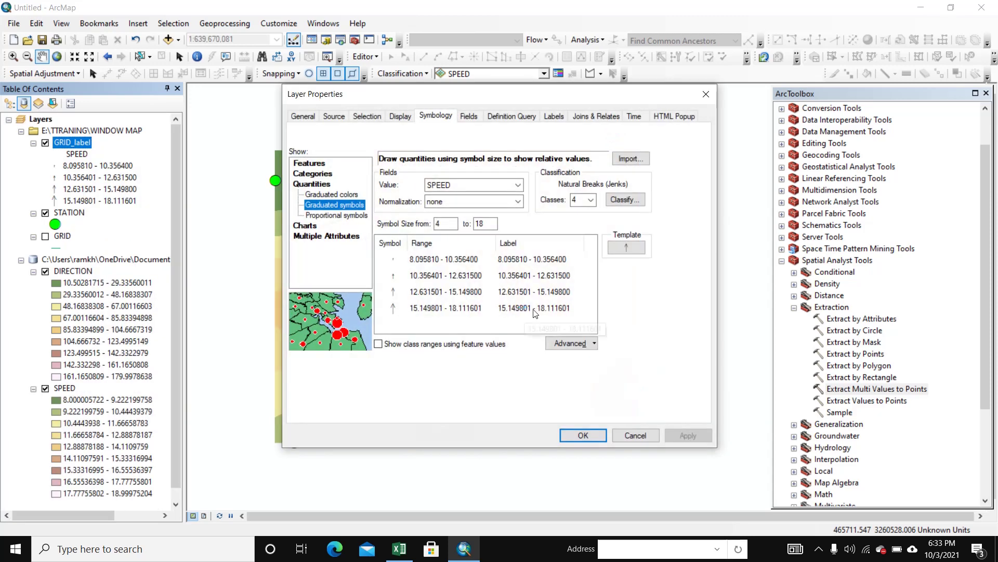
click(555, 117)
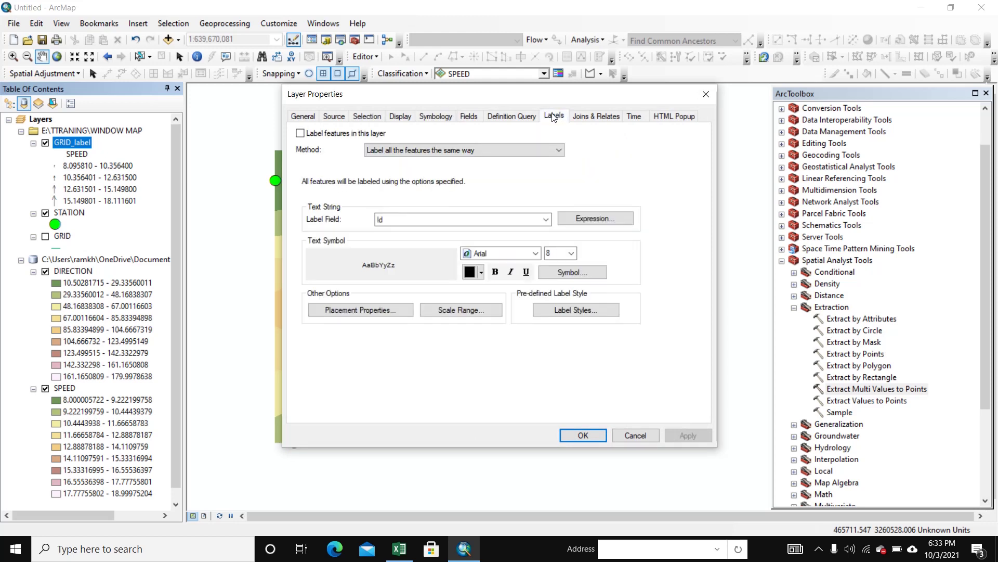
click(300, 134)
click(546, 219)
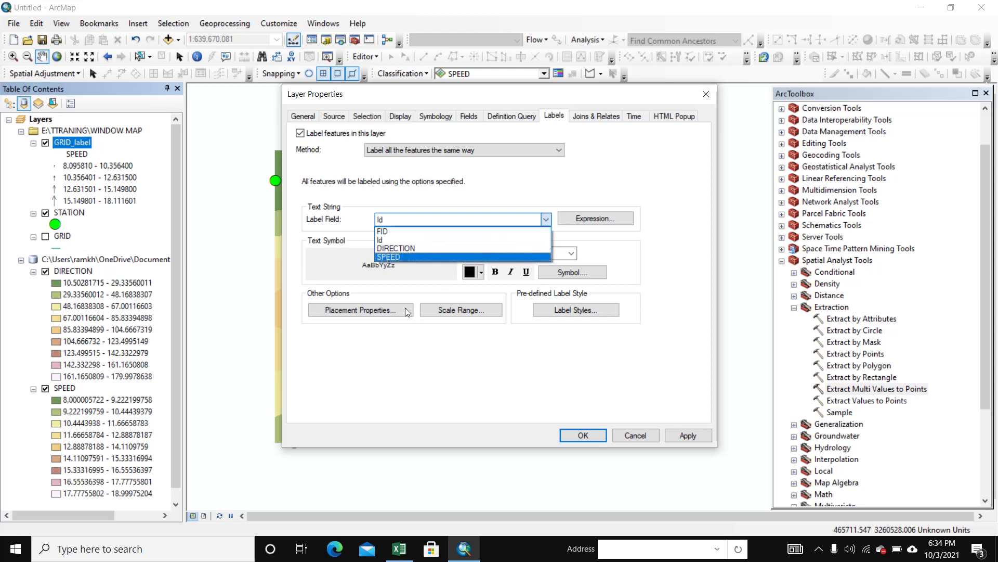
click(393, 249)
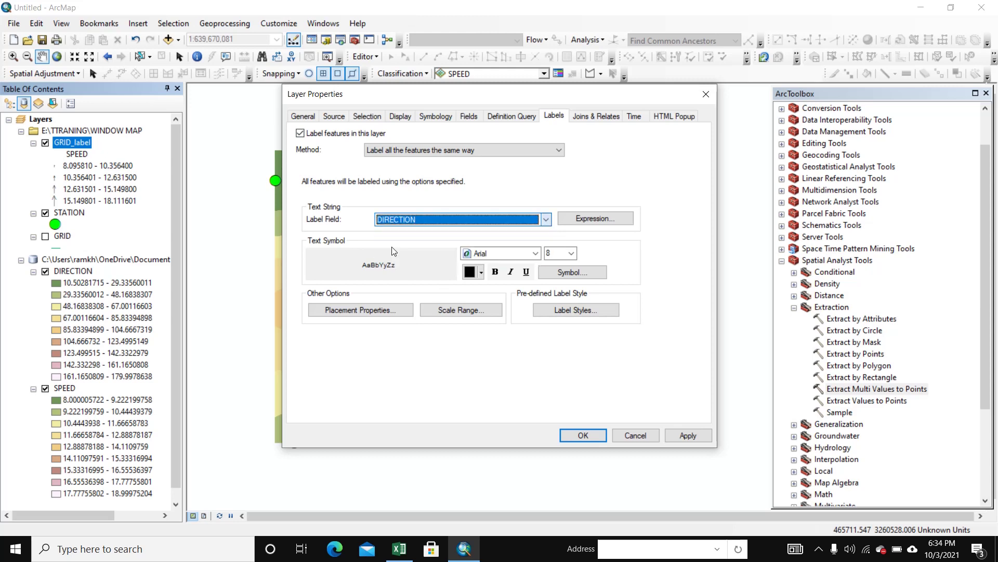
click(687, 435)
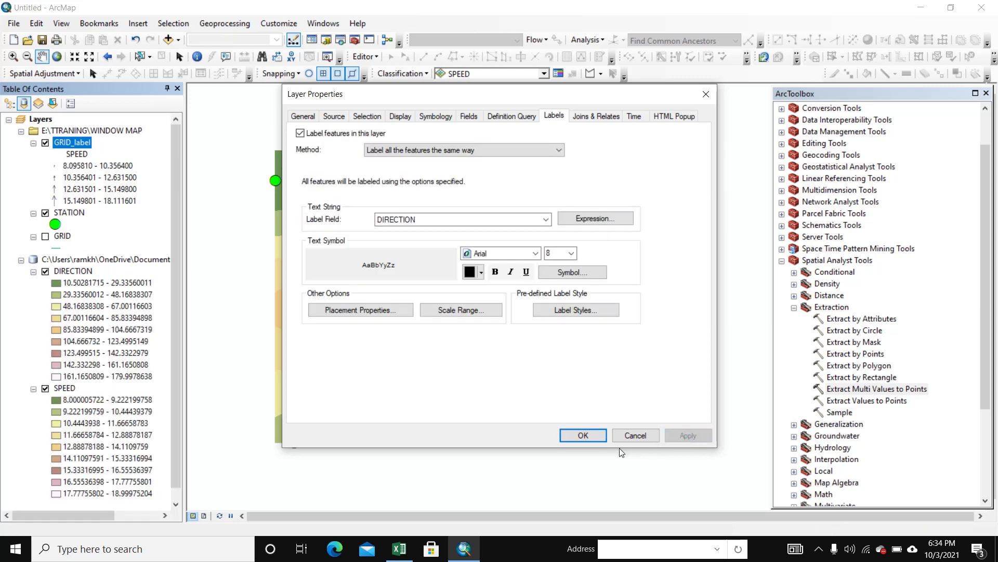
click(582, 436)
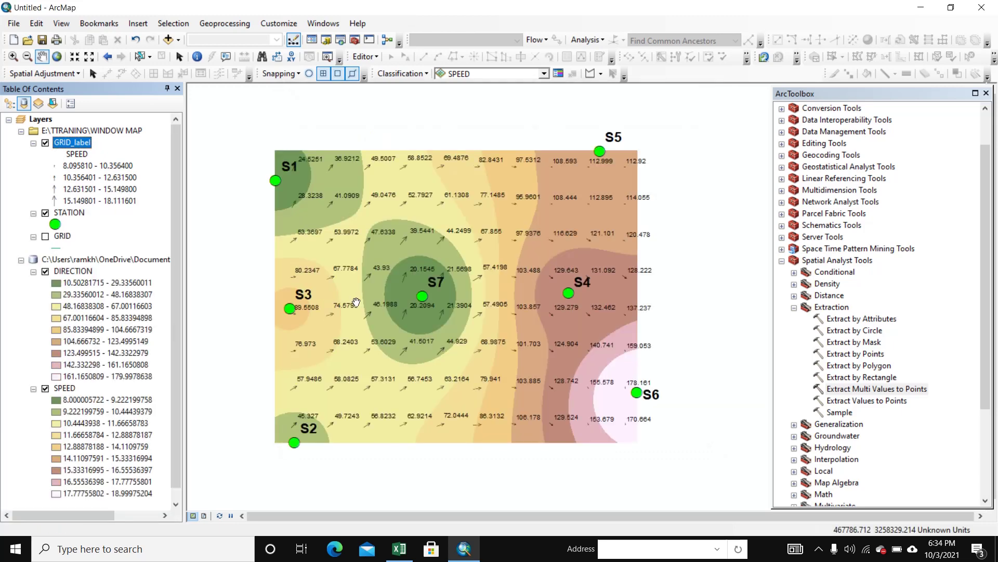
Step: Set the GRID_label layer's label font size to 10
scroll(351, 302, down, 4)
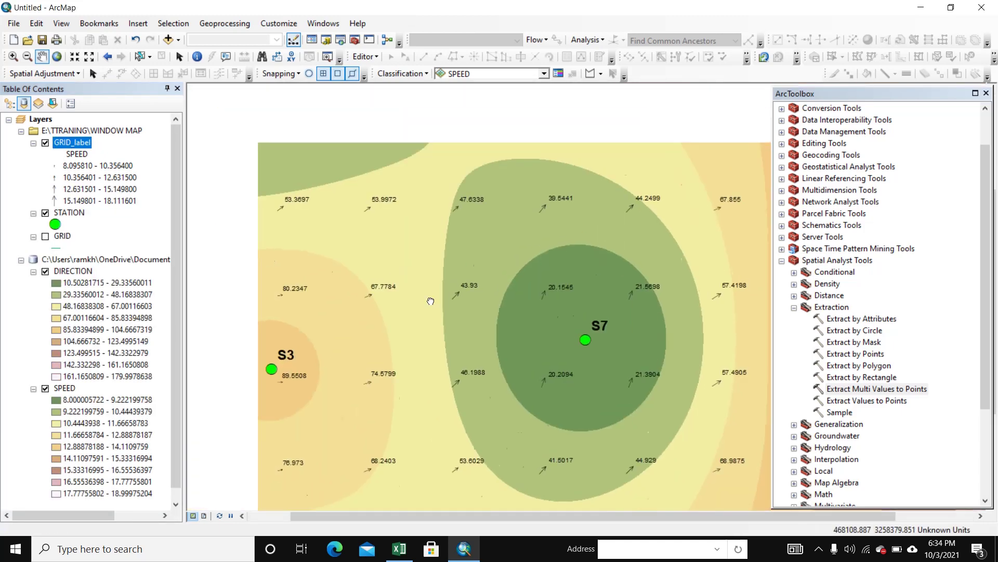
scroll(341, 330, up, 4)
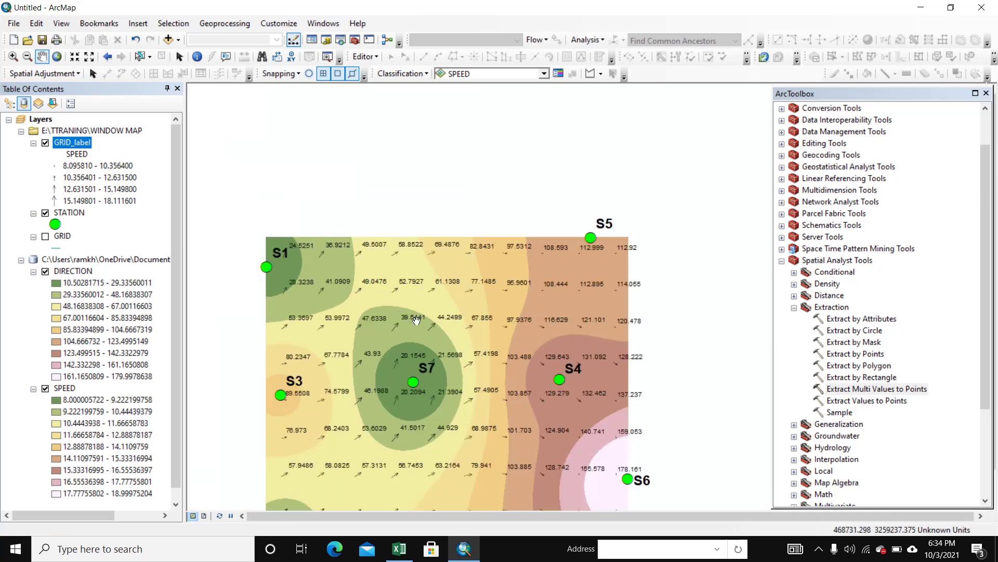
right_click(83, 143)
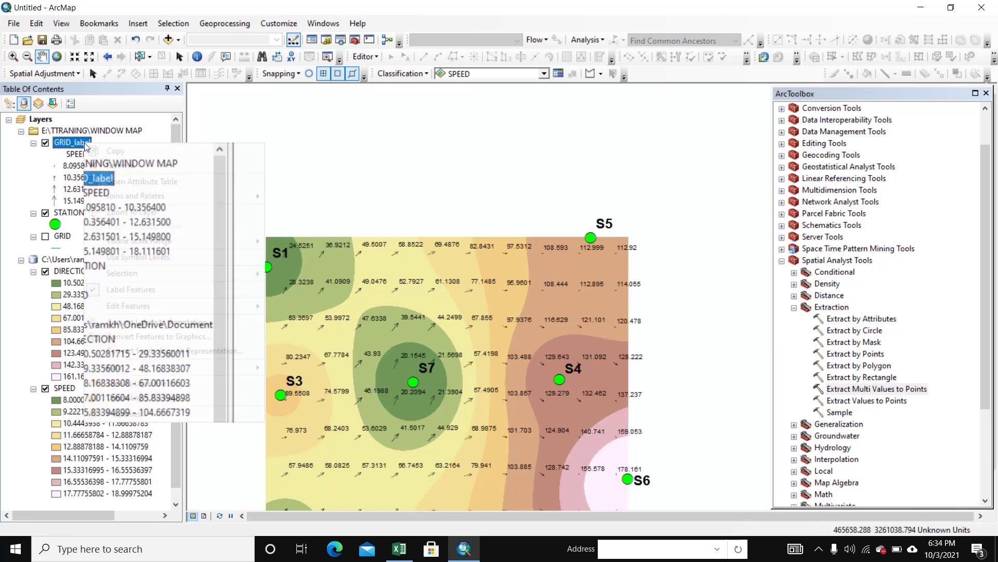
click(156, 414)
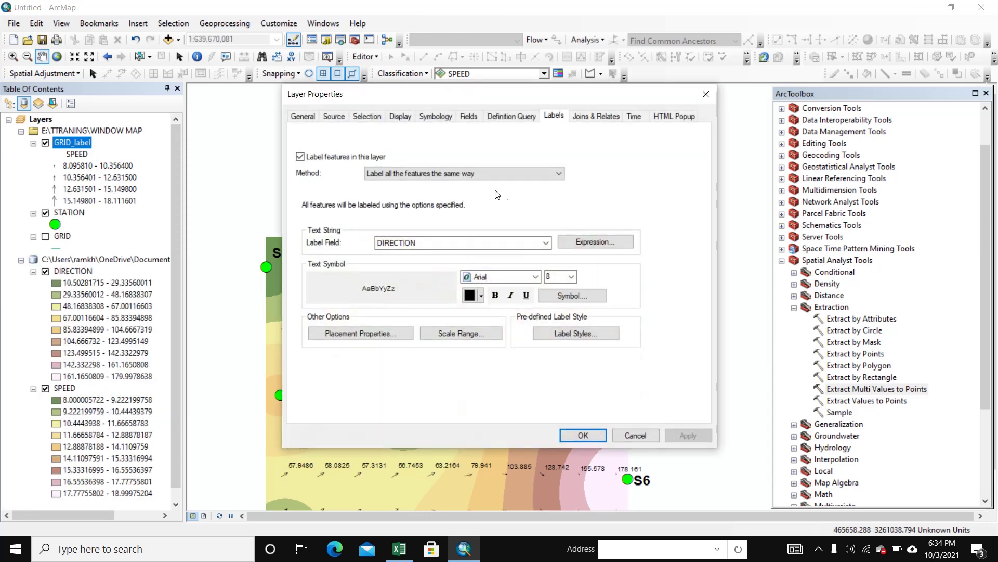
click(572, 277)
click(553, 315)
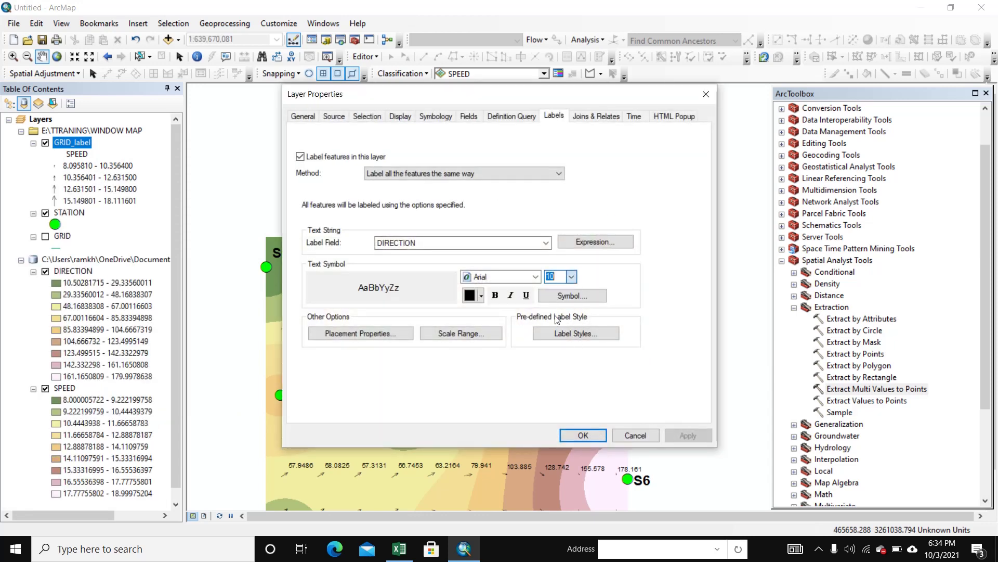
click(582, 435)
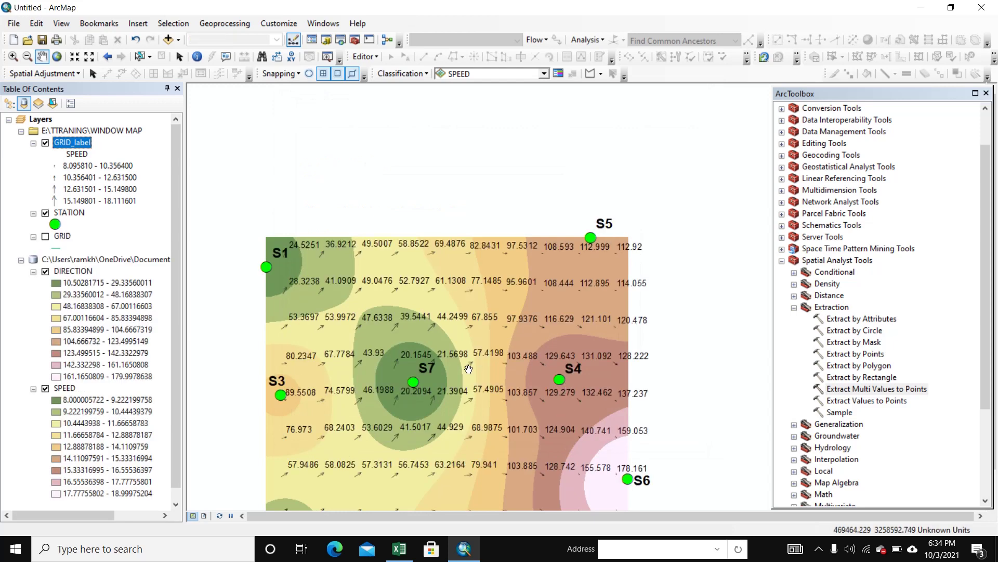
drag(417, 399, 474, 285)
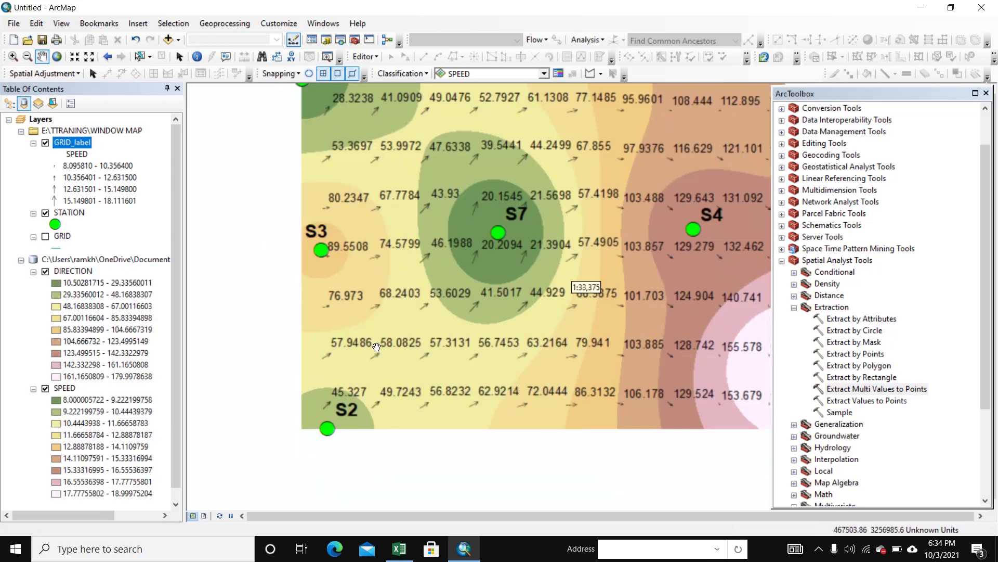
scroll(328, 301, up, 2)
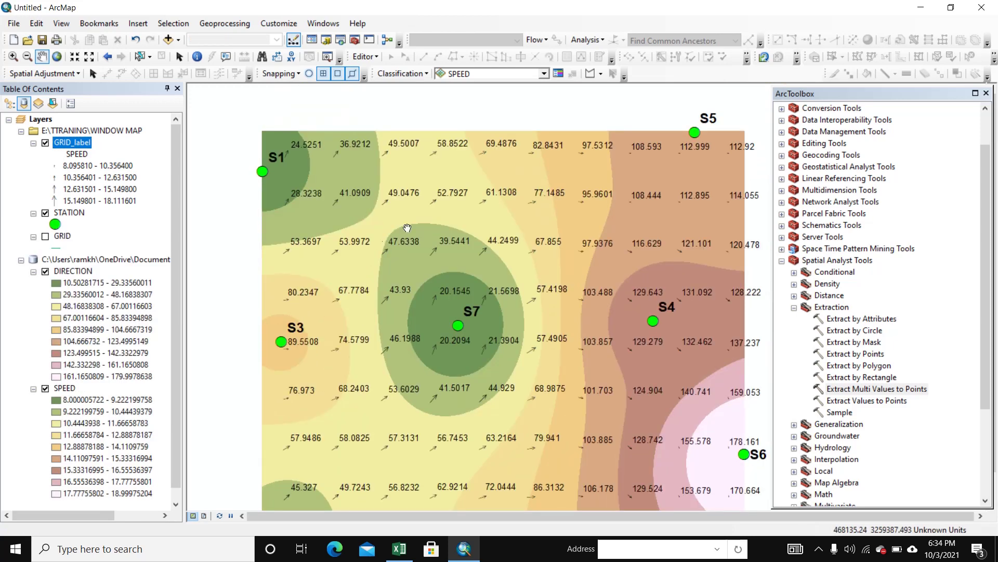
drag(586, 244, 554, 278)
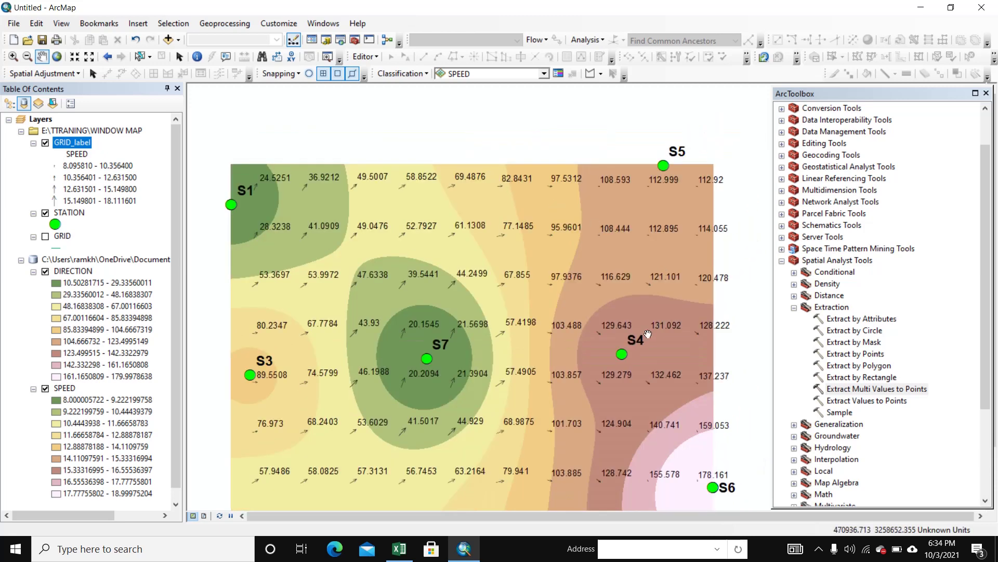
Step: Change the GRID_label layer's label field to SPEED and apply it
drag(648, 334, 650, 180)
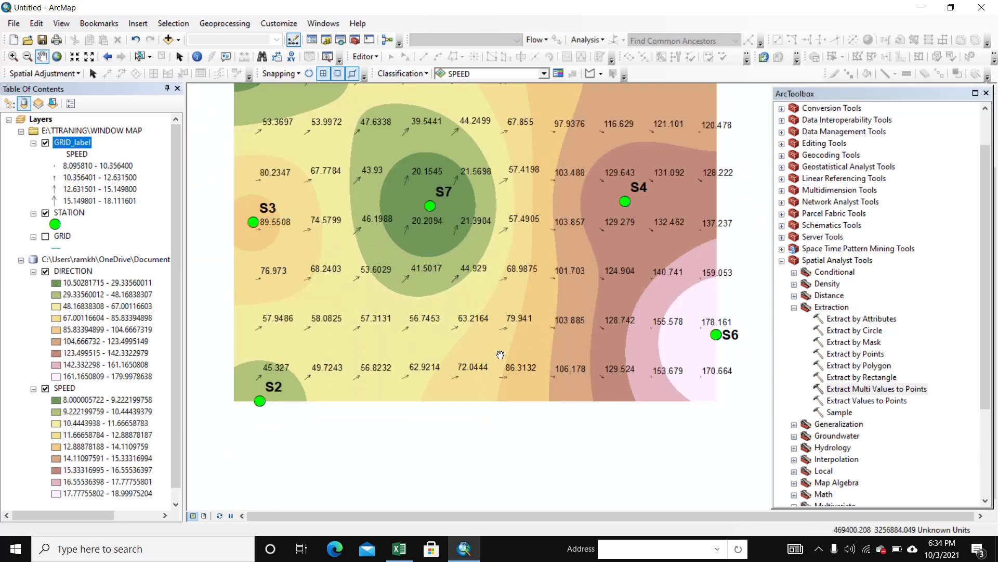
drag(500, 355, 479, 403)
scroll(480, 386, down, 1)
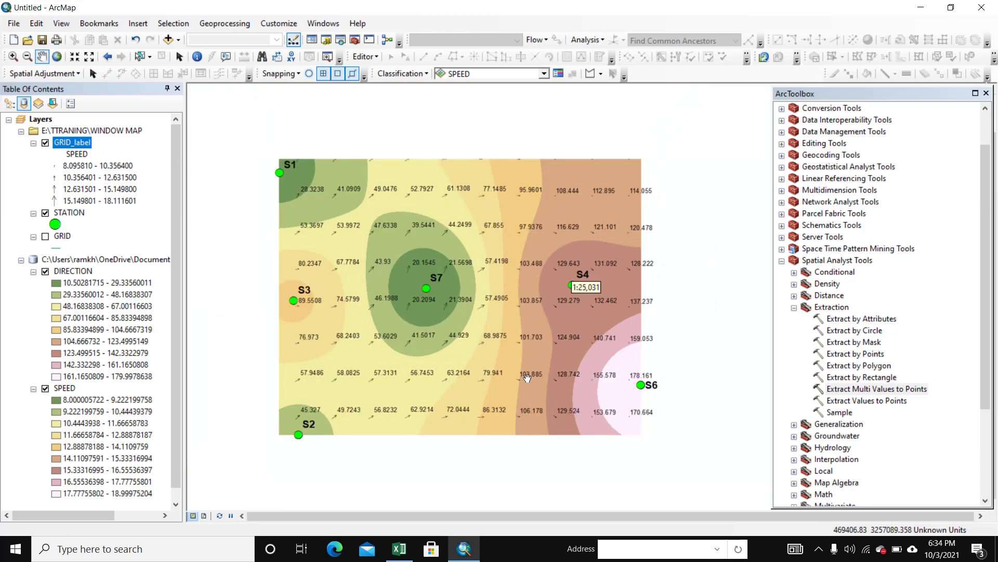
right_click(78, 144)
click(134, 412)
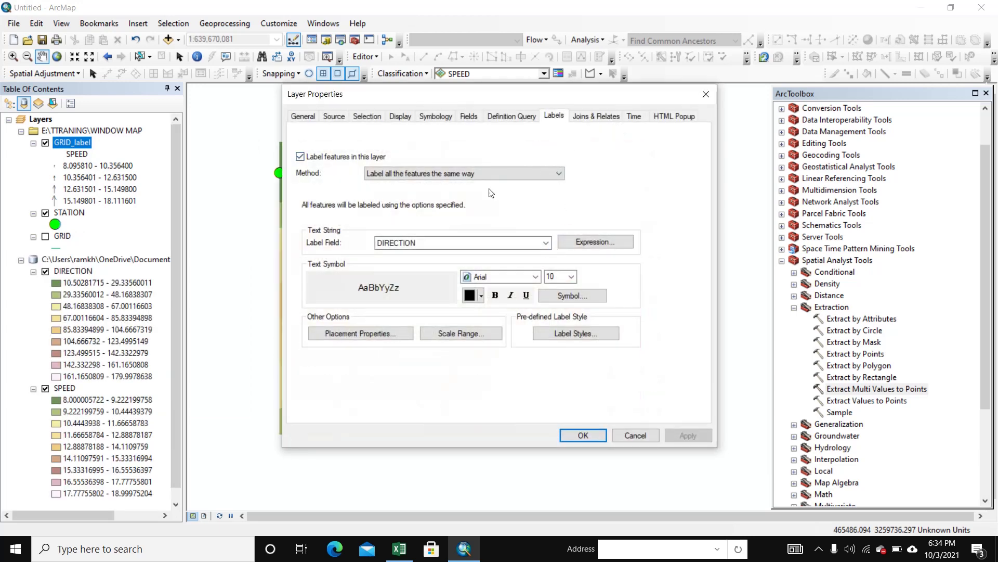
click(400, 243)
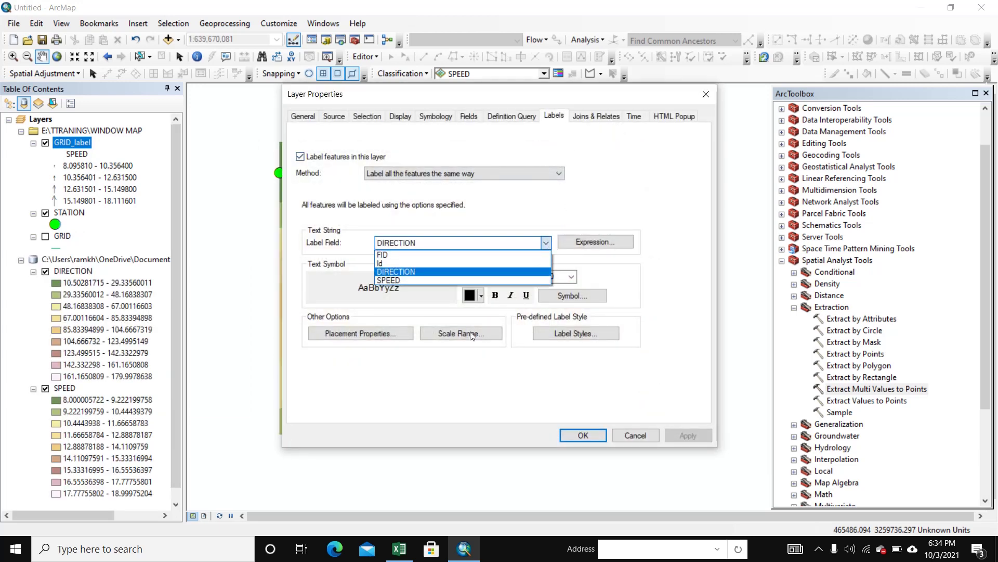
click(392, 281)
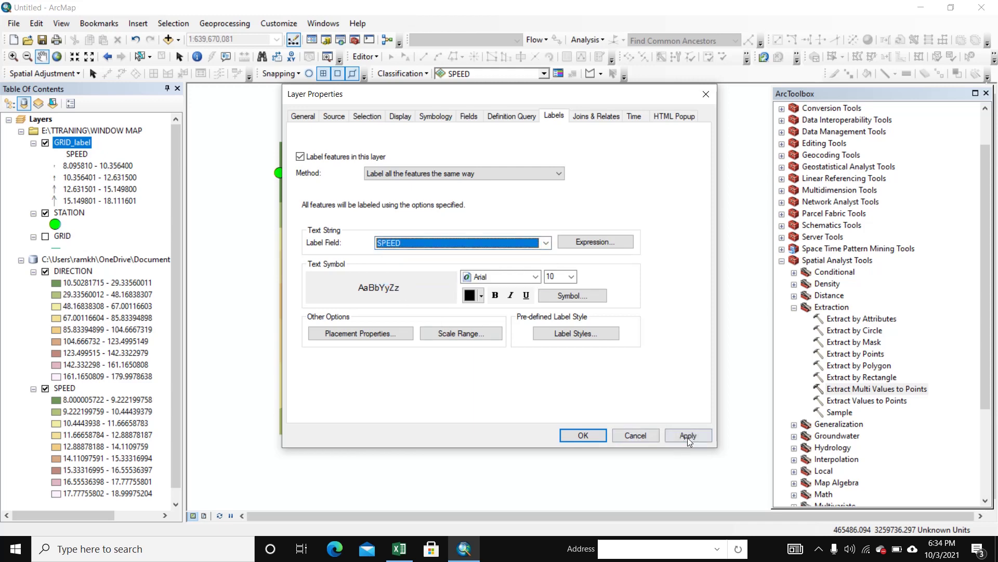
click(688, 437)
click(583, 435)
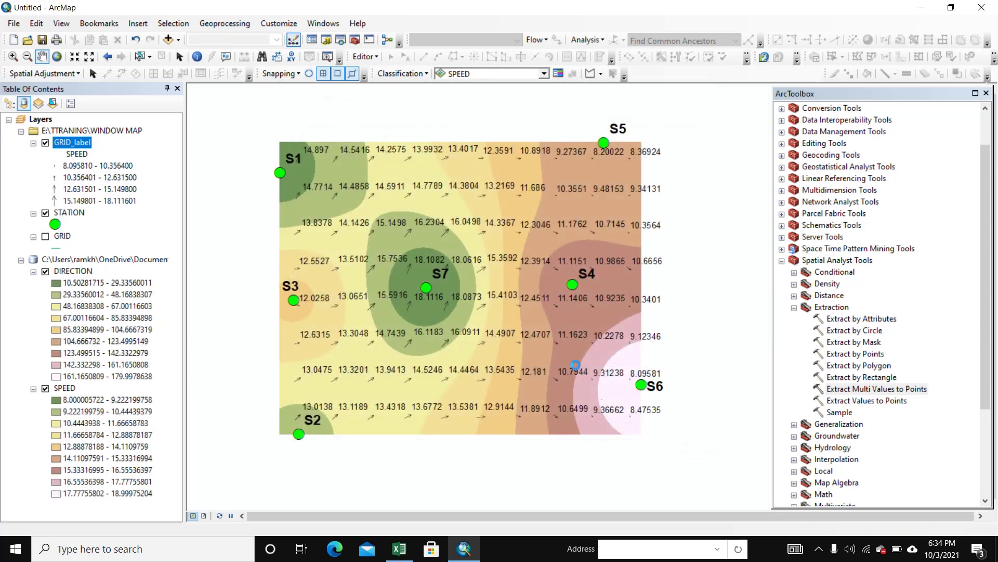
Step: Switch the map to layout view and close the floating Layout toolbar
scroll(370, 328, up, 2)
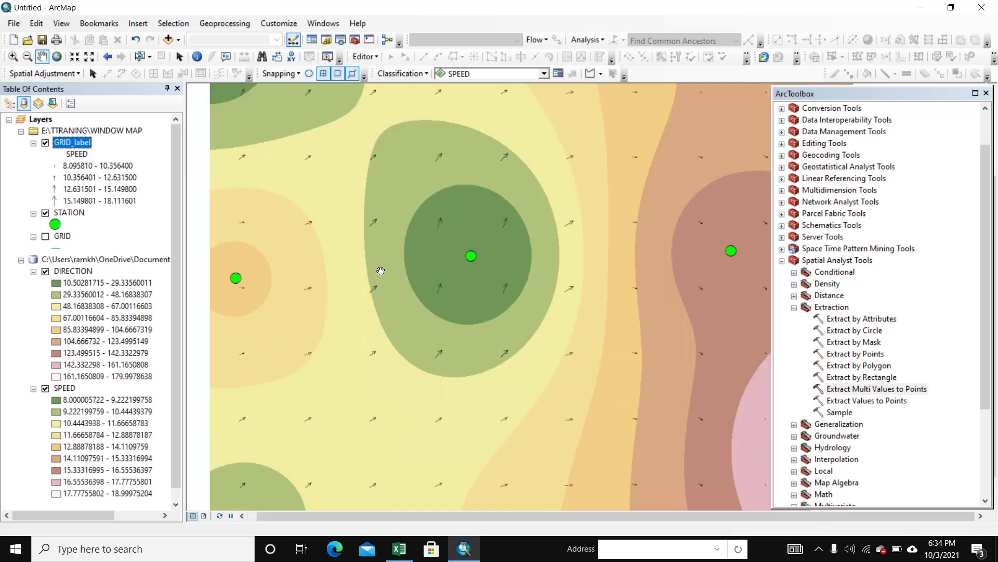
drag(382, 270, 447, 389)
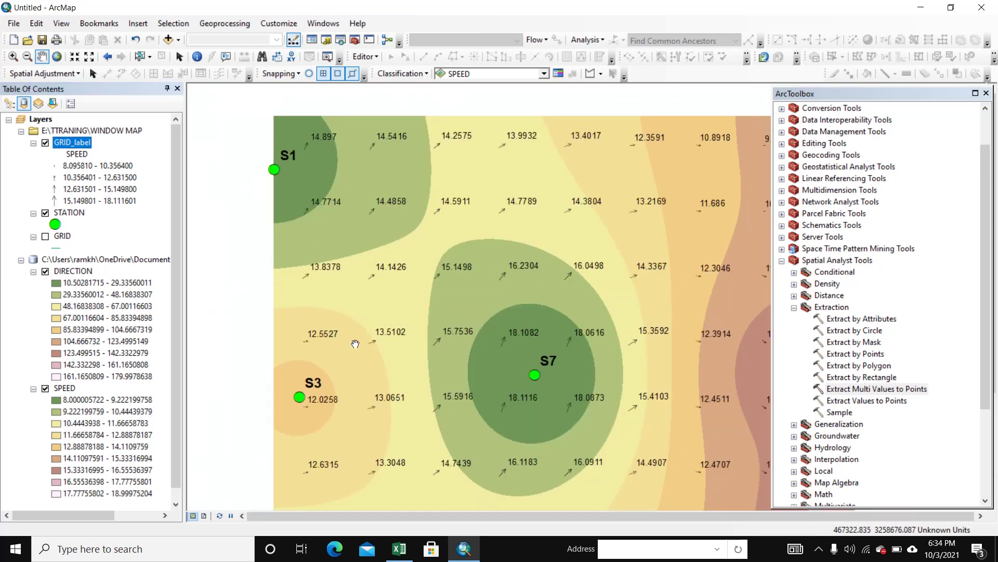
drag(608, 301, 537, 183)
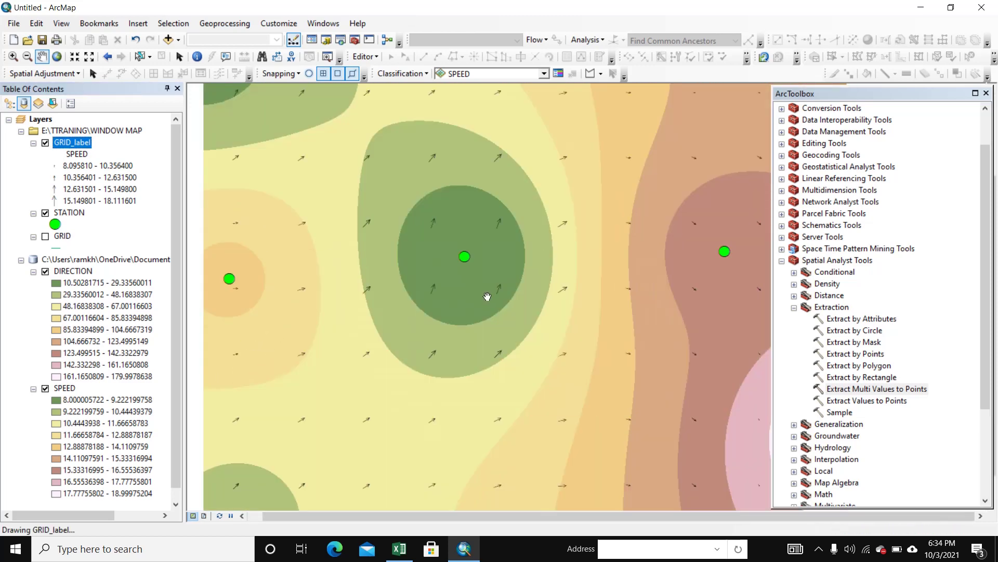
drag(641, 372, 564, 302)
scroll(564, 303, down, 2)
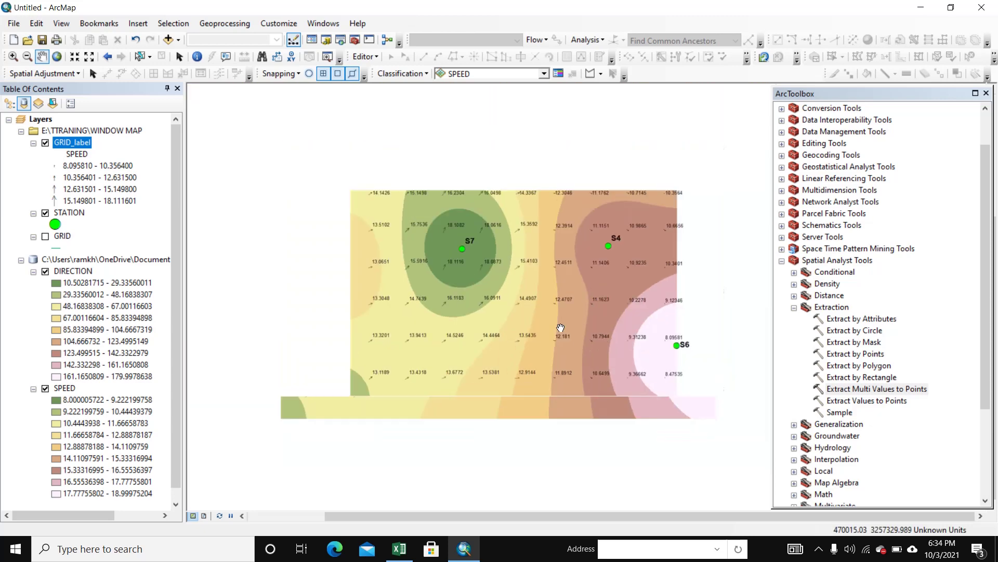
drag(618, 298, 600, 345)
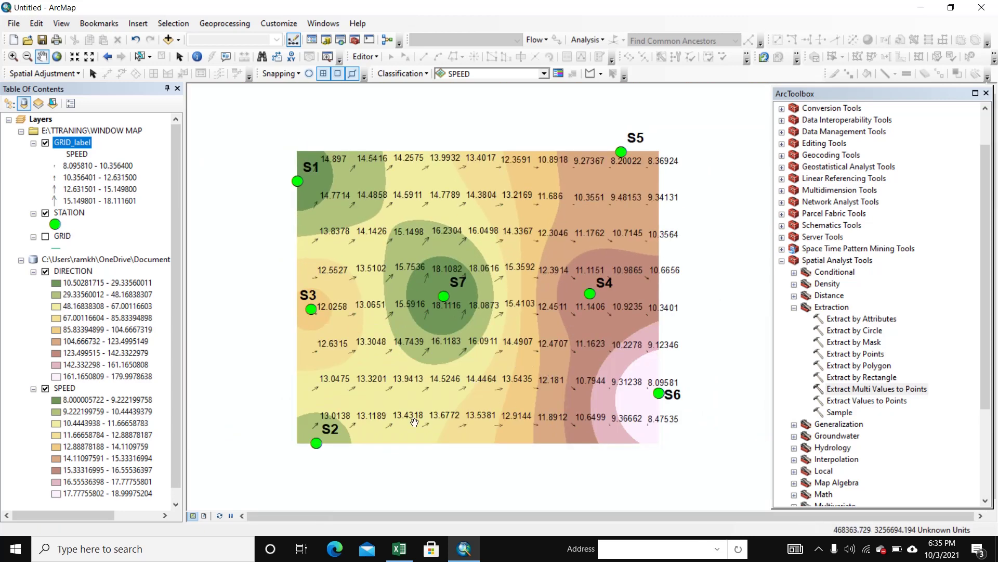
click(203, 514)
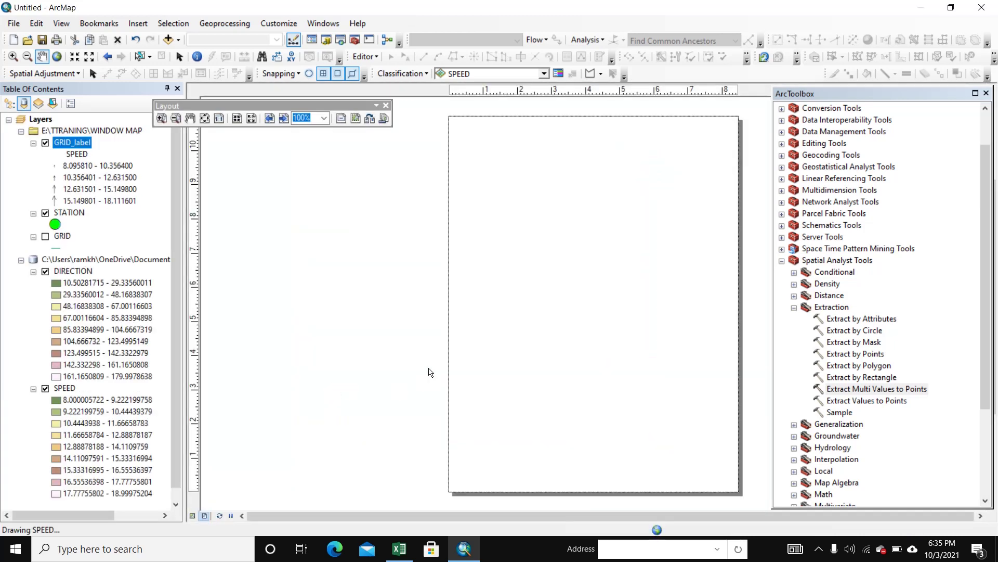
click(385, 106)
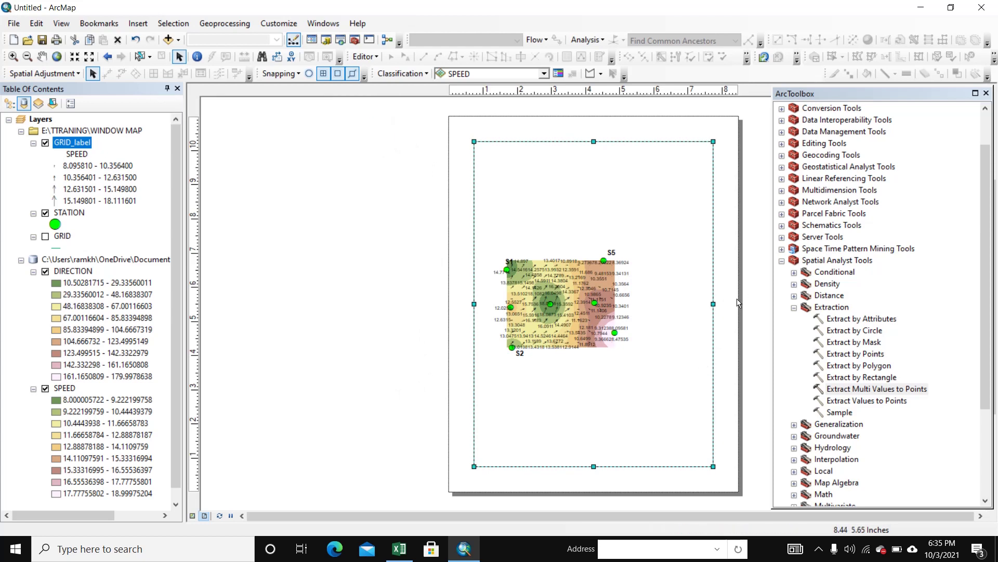
Step: Turn off feature labels for the GRID_label layer in its layer properties
drag(750, 298, 691, 320)
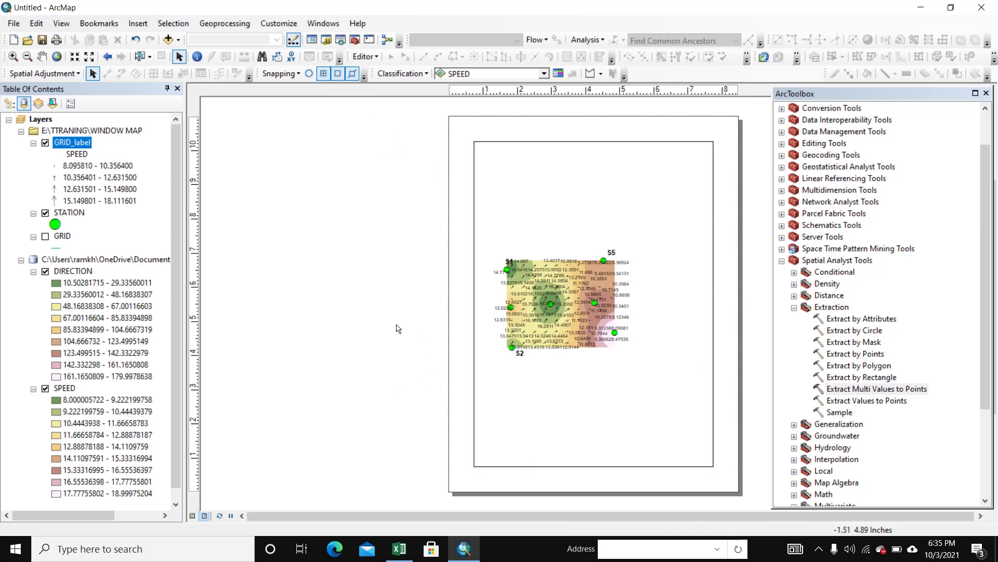
scroll(624, 306, up, 2)
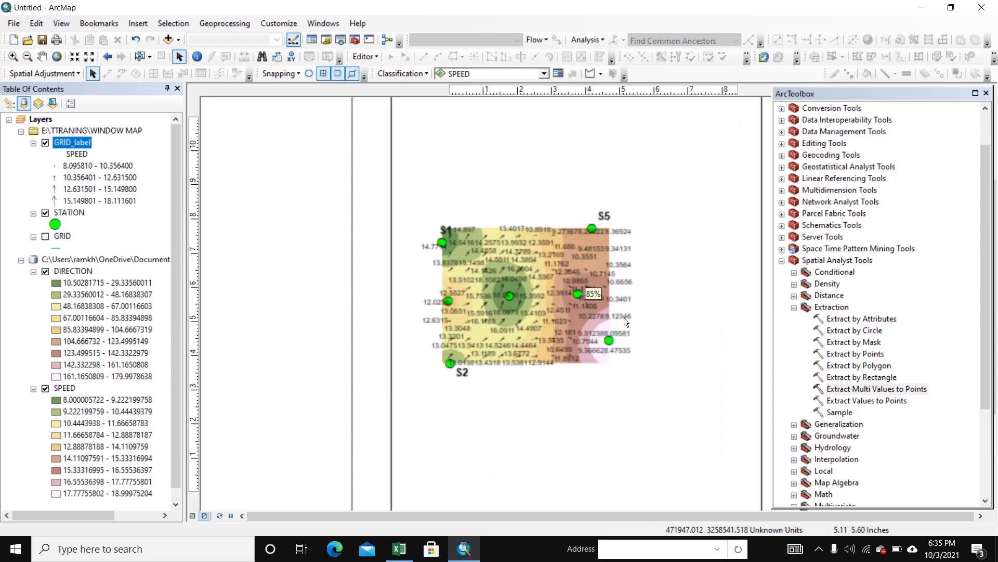
drag(608, 372, 491, 375)
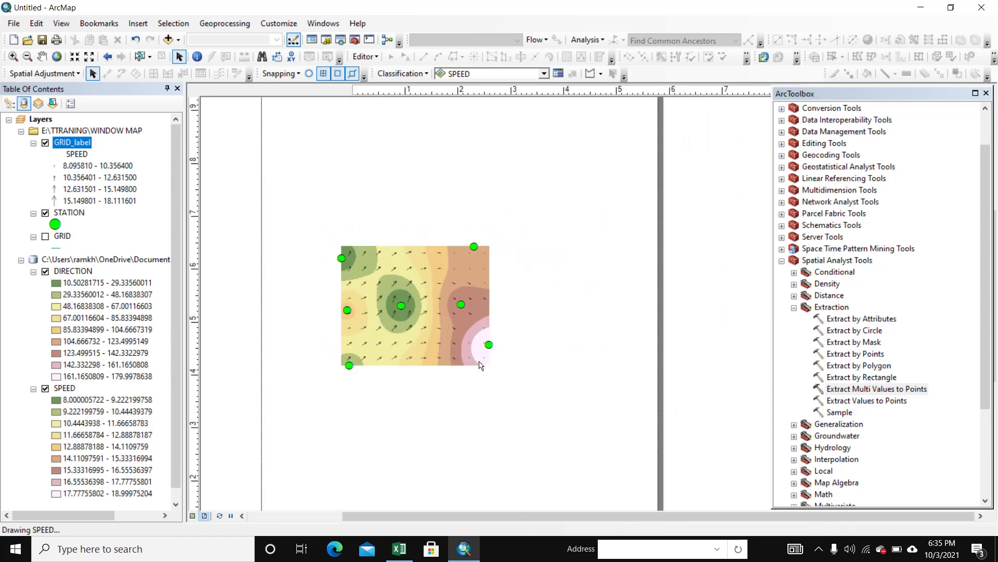
scroll(479, 366, down, 1)
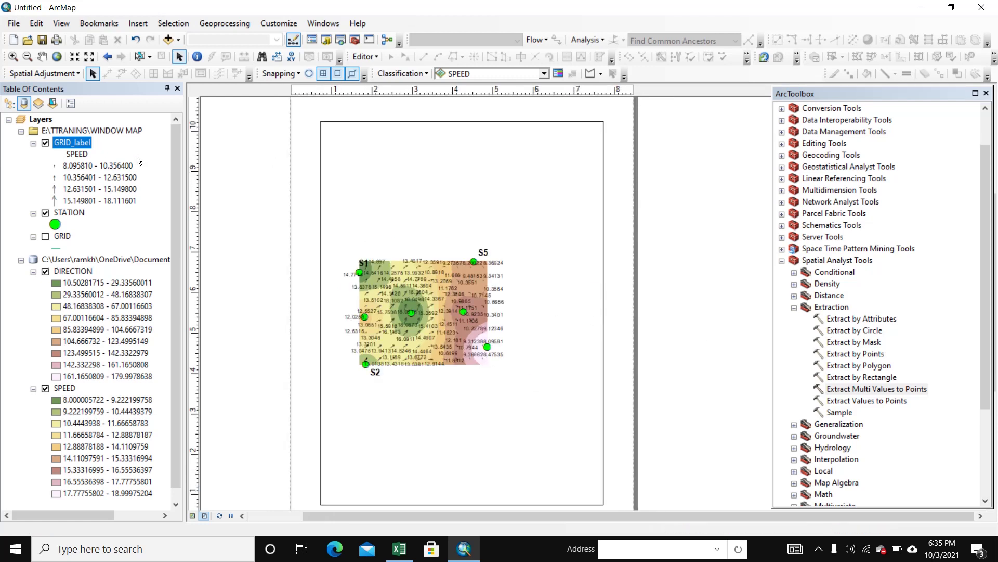
right_click(67, 152)
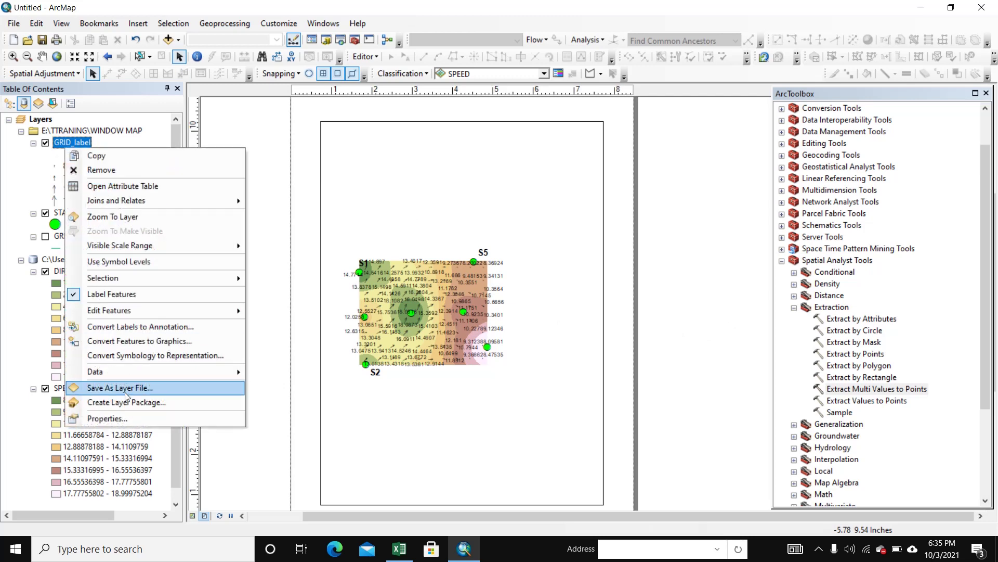
click(99, 416)
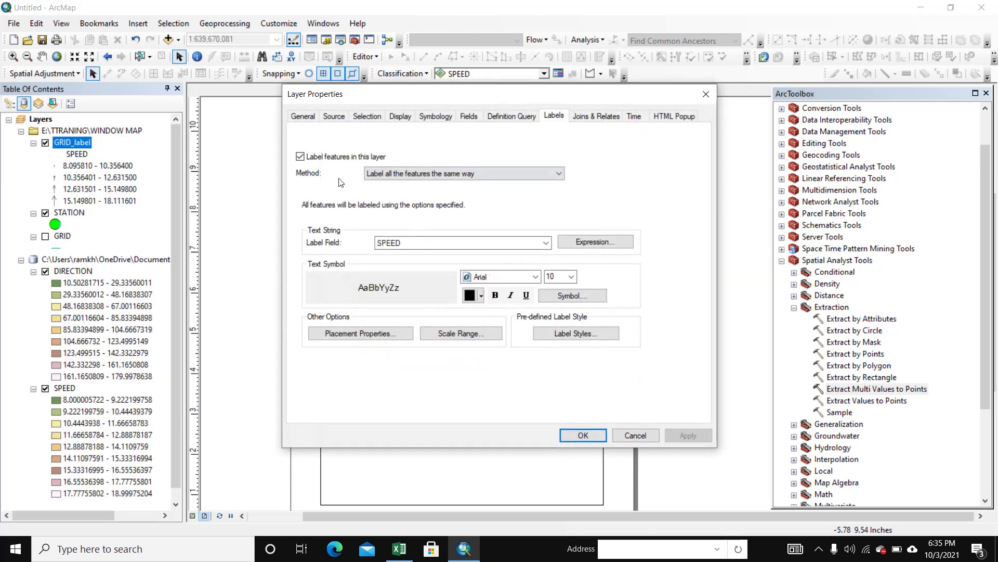
click(583, 435)
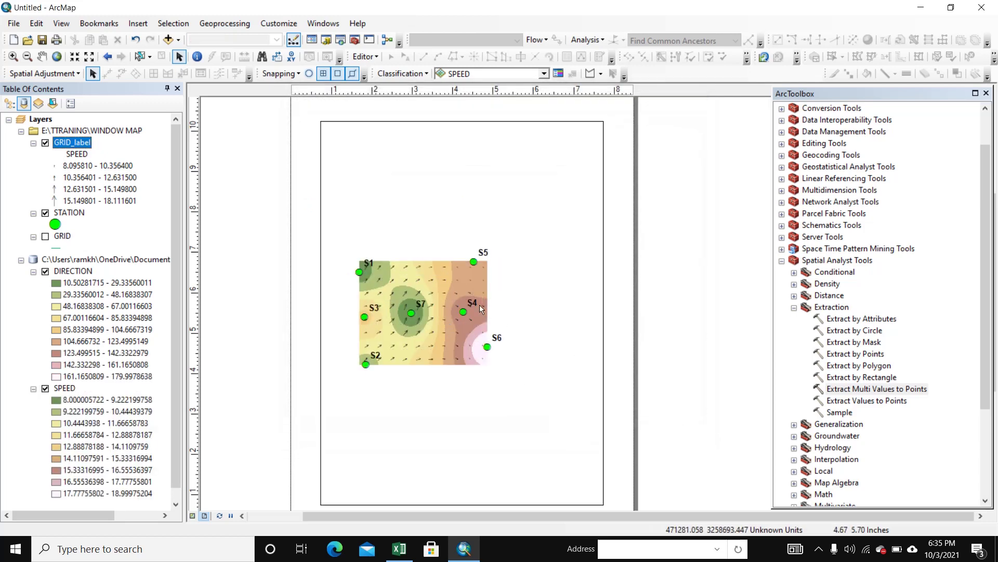
Step: Enlarge the map inside its data frame and set the printer paper orientation to Landscape
click(13, 56)
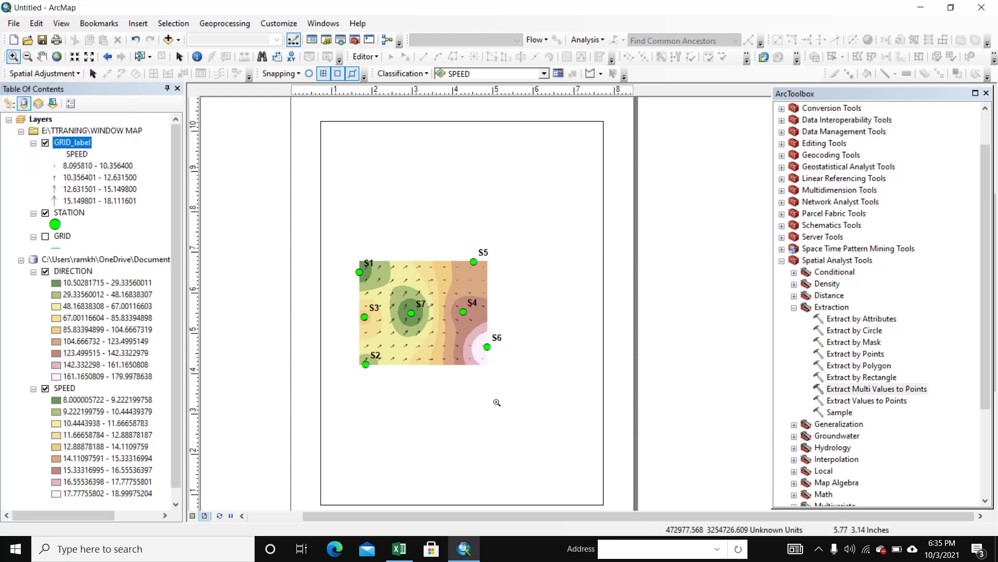
drag(344, 230, 562, 408)
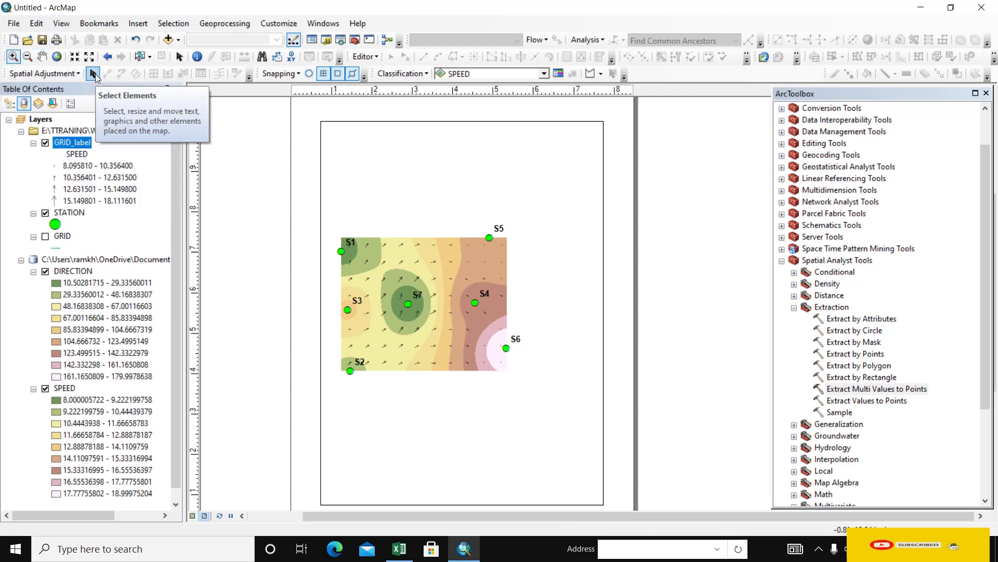
click(92, 74)
right_click(671, 250)
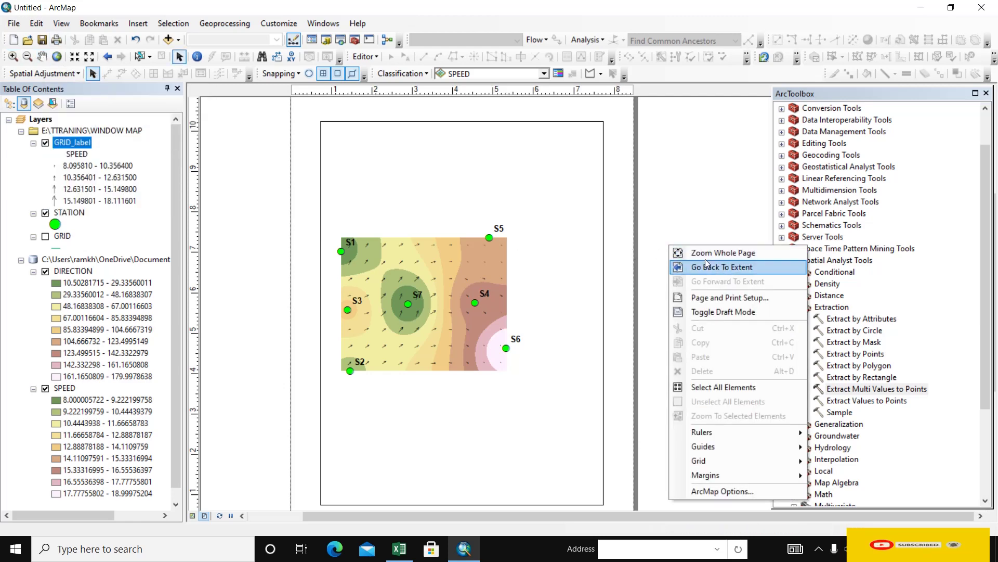
click(711, 302)
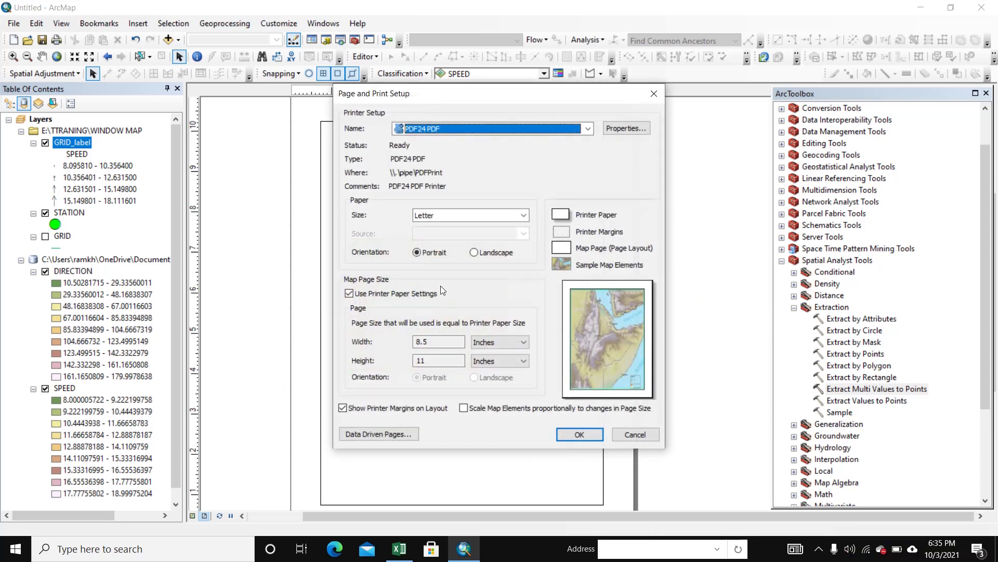
click(474, 252)
click(579, 434)
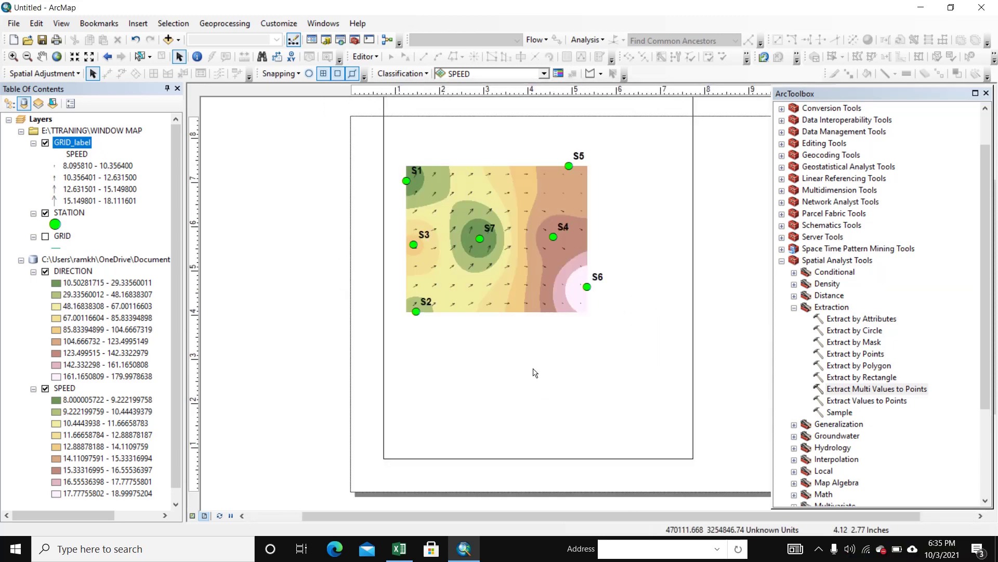
Step: Resize the data frame on all four sides to fit within the landscape page, and deselect it
scroll(466, 343, up, 3)
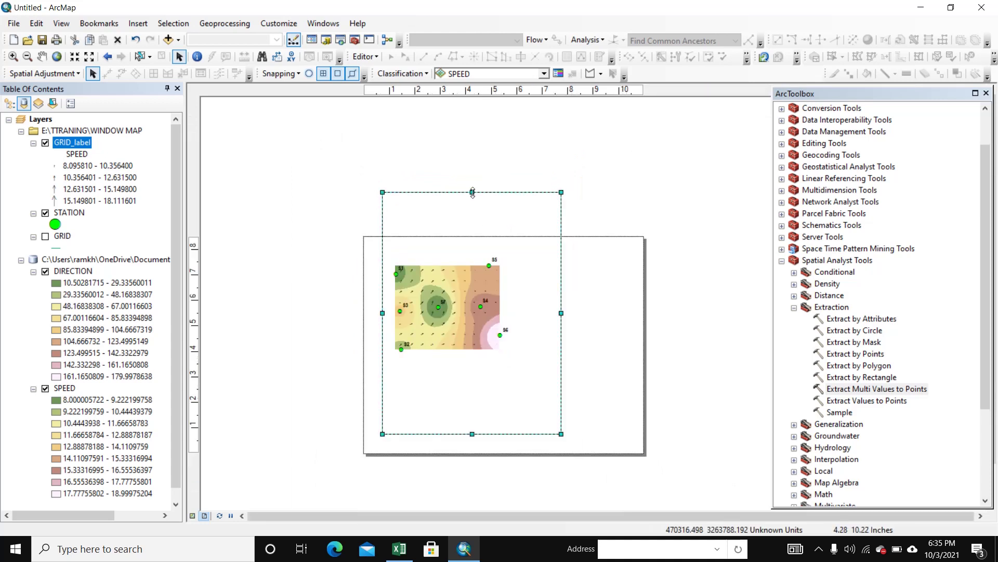
drag(473, 192, 472, 252)
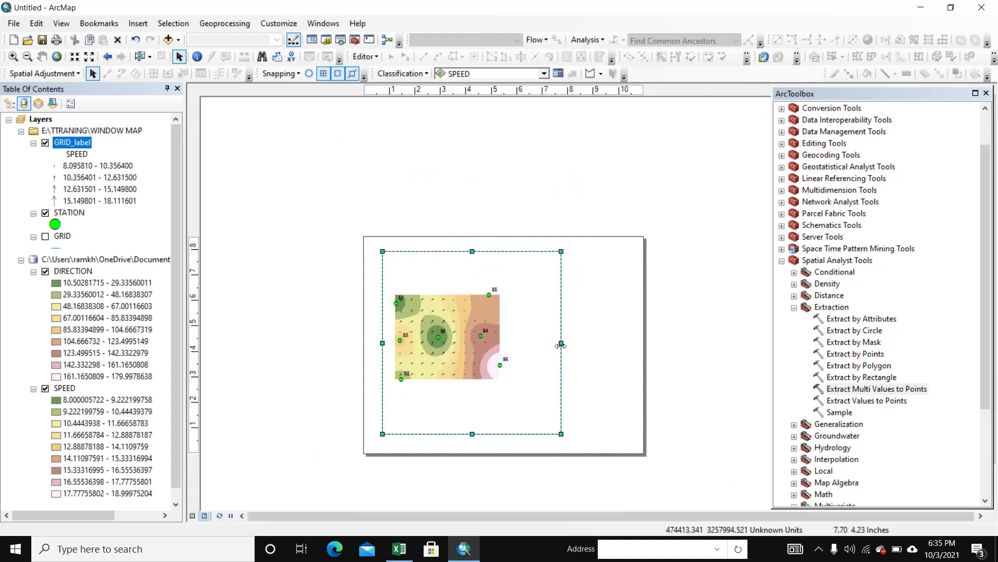
drag(561, 345, 637, 345)
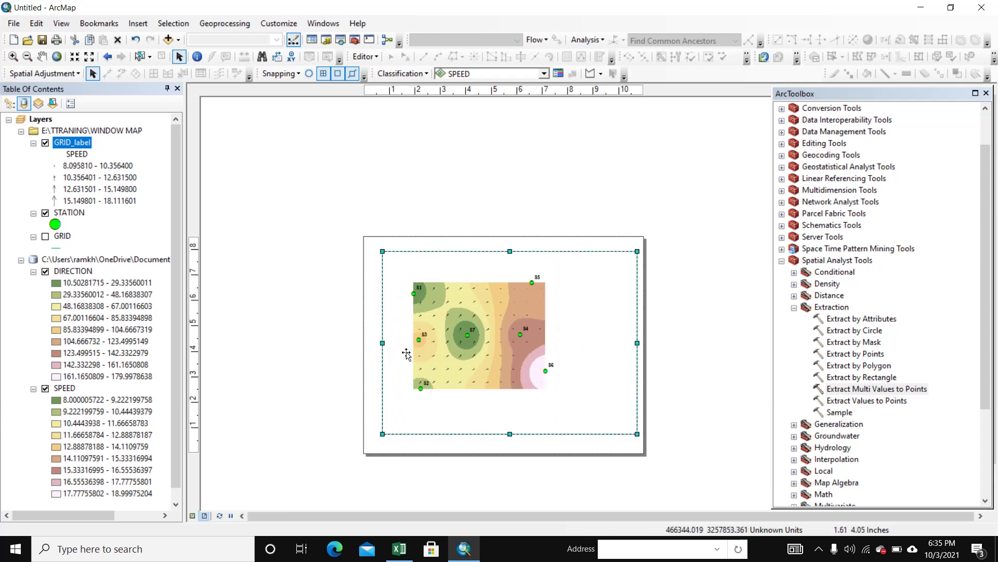
drag(382, 342, 372, 343)
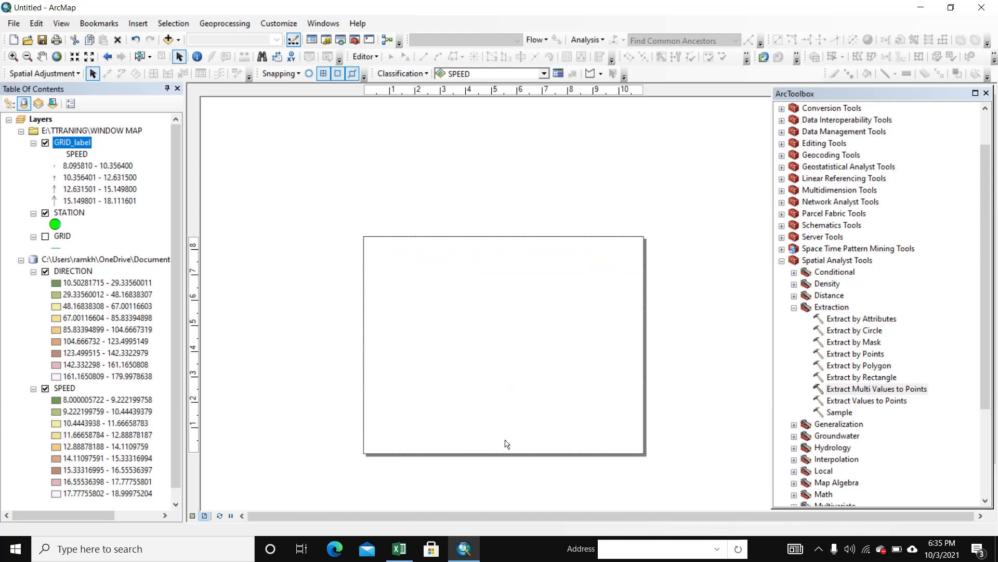
drag(503, 434, 504, 451)
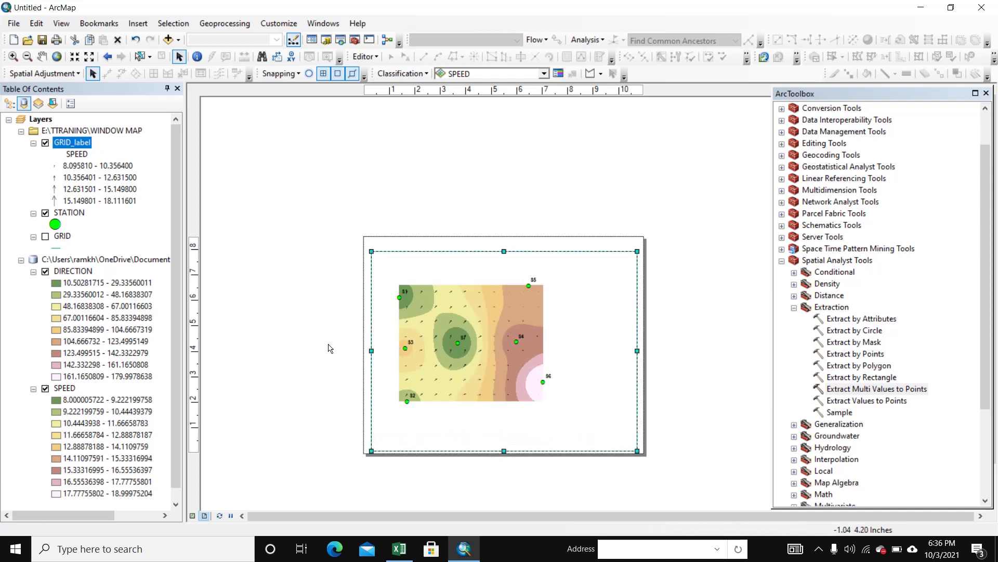
click(309, 346)
Step: Zoom in on the map and reposition it so the interpolated surface fills most of the data frame
click(13, 57)
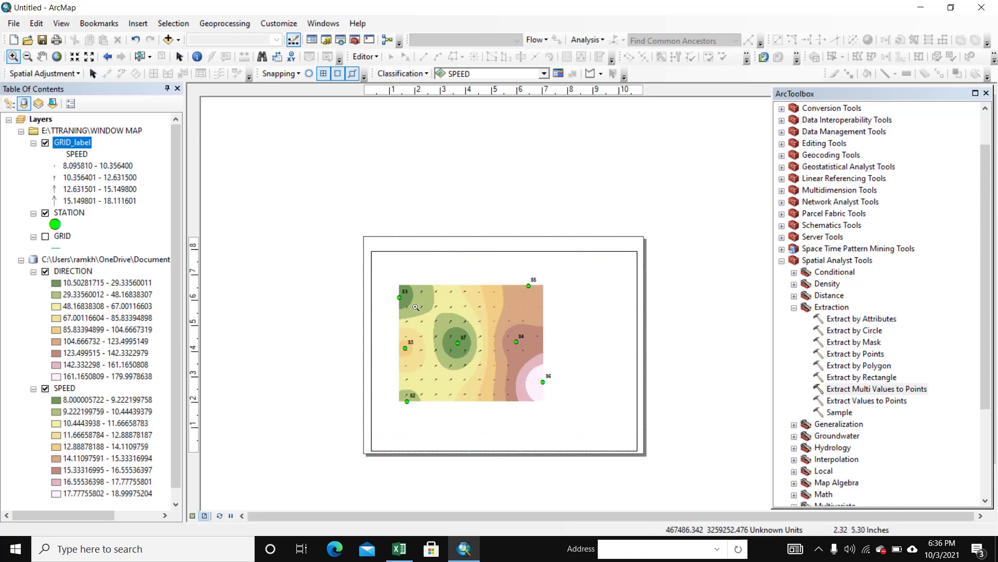
drag(403, 308, 584, 424)
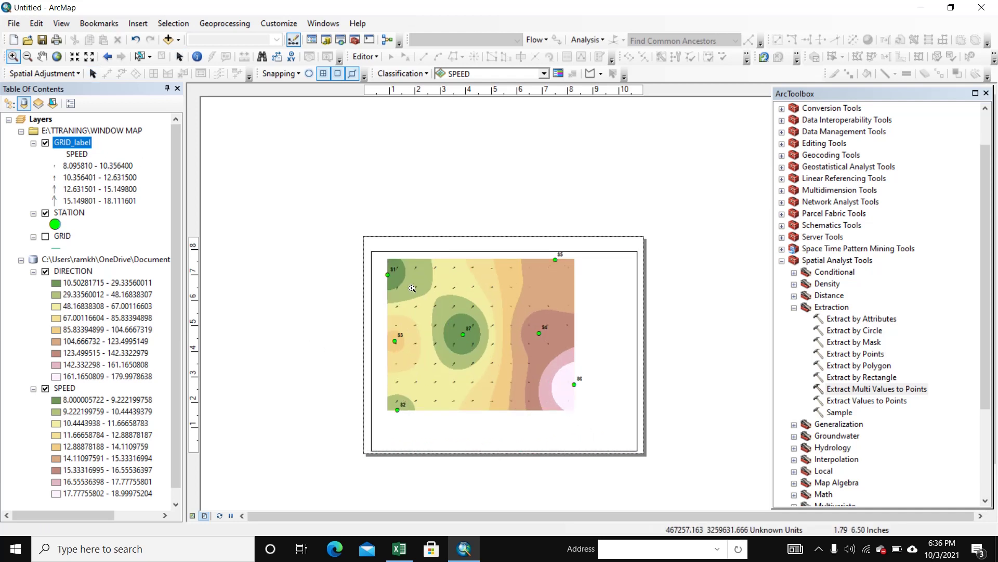
click(42, 57)
drag(523, 385, 537, 406)
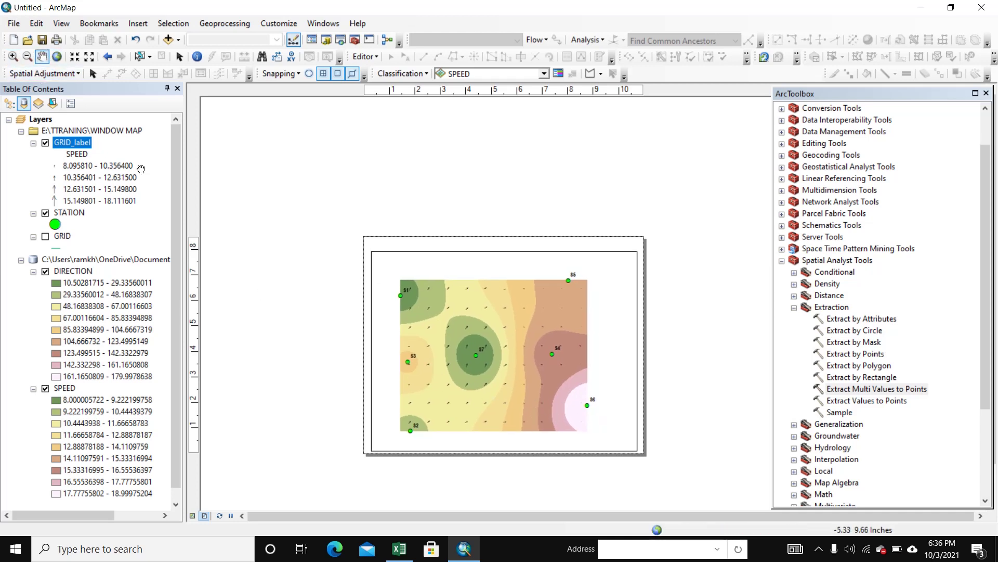
scroll(538, 407, down, 1)
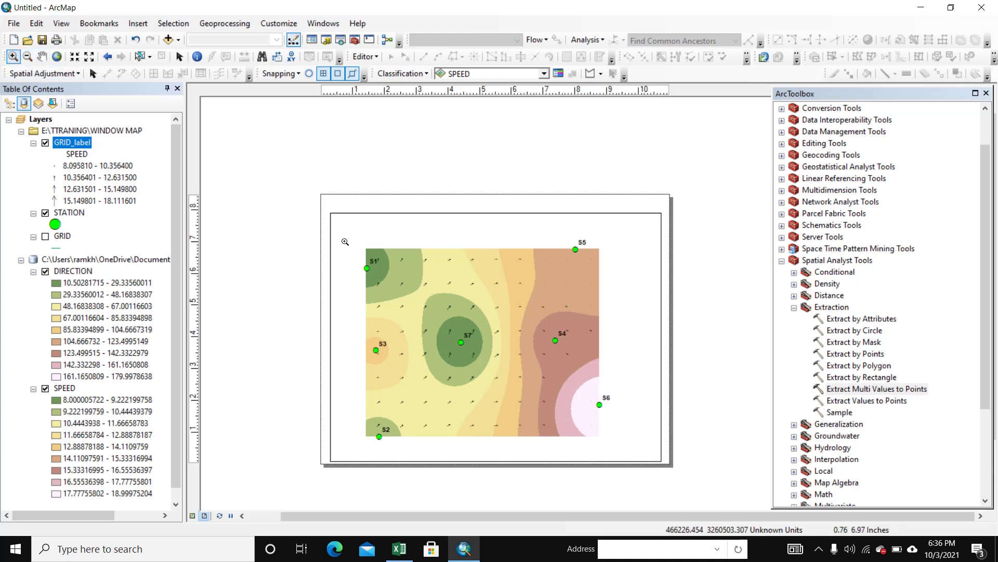
drag(341, 237, 639, 453)
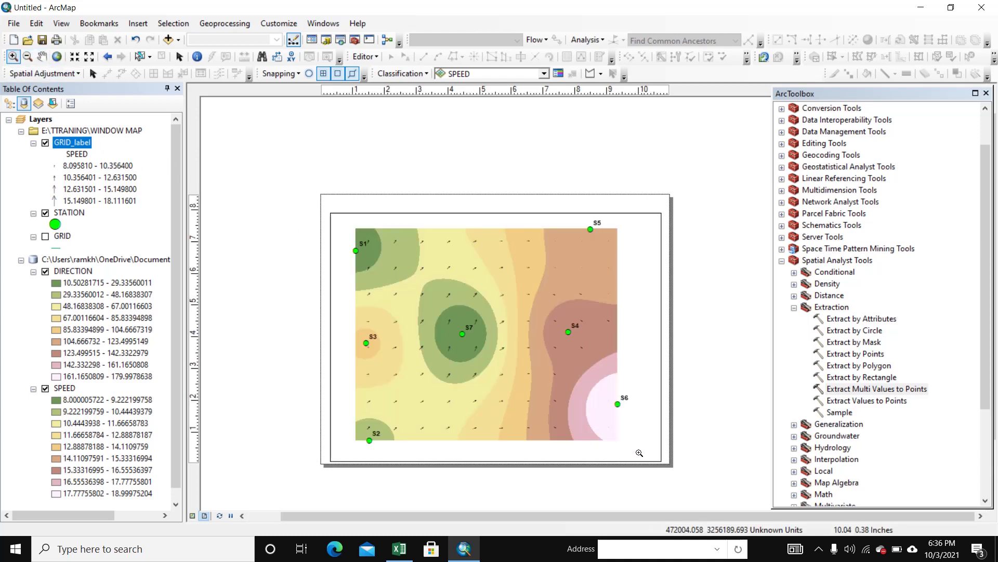
Step: Lower the data frame's upper edge to leave blank space above it on the page, and deselect the frame
click(93, 73)
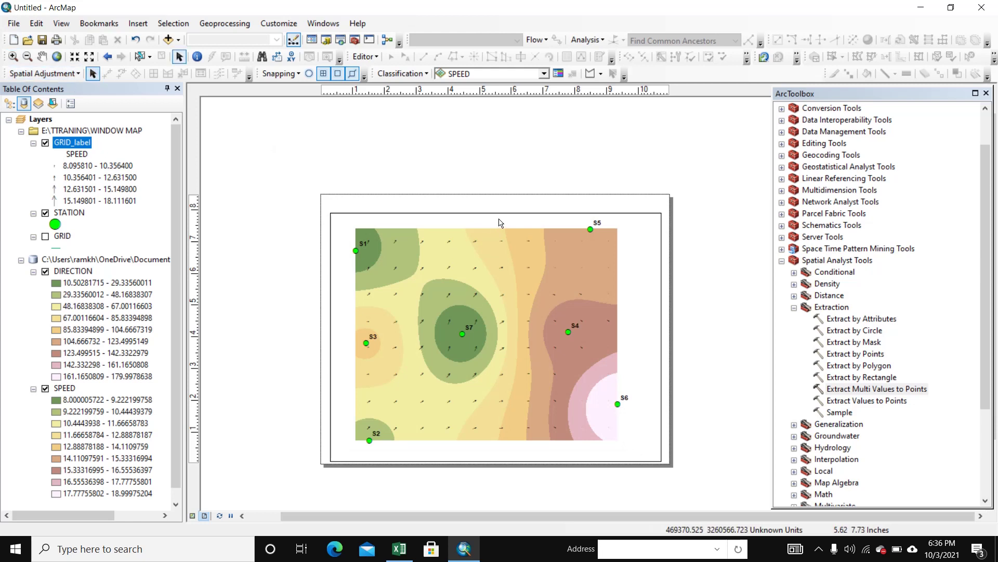
click(496, 227)
drag(495, 227, 493, 226)
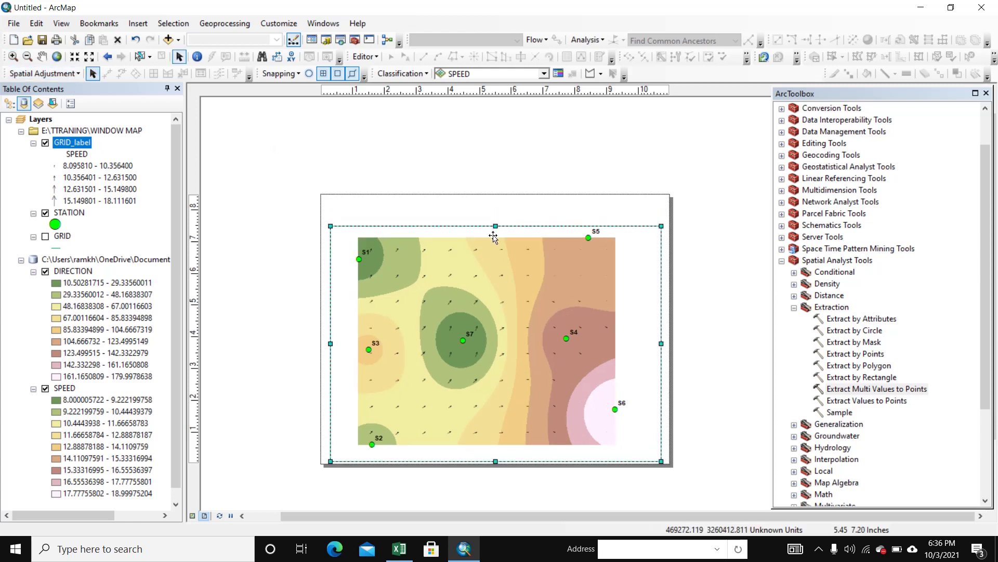
click(341, 145)
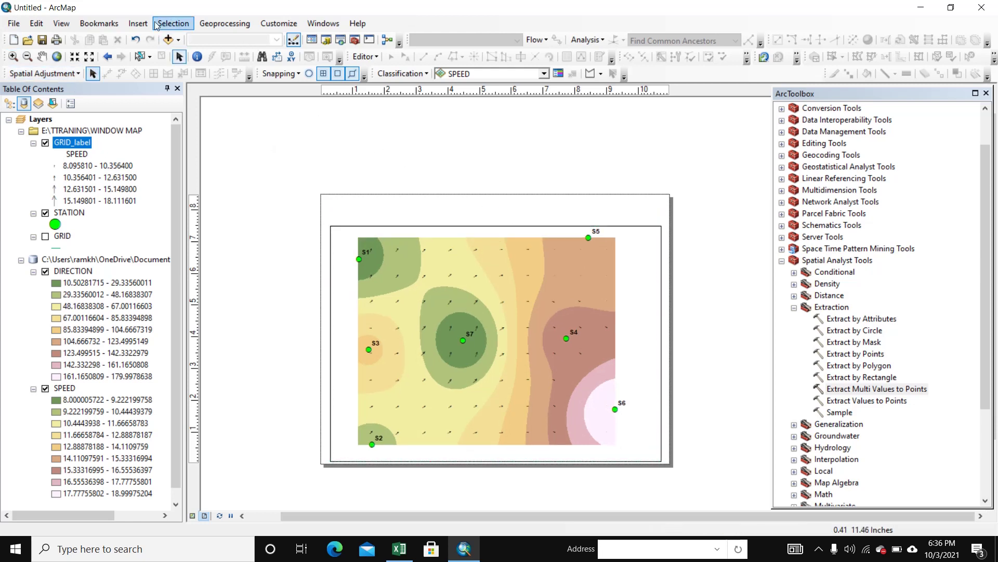
Step: Insert a text element in the blank space above the data frame and set its text to WIND MAP
click(137, 23)
click(154, 68)
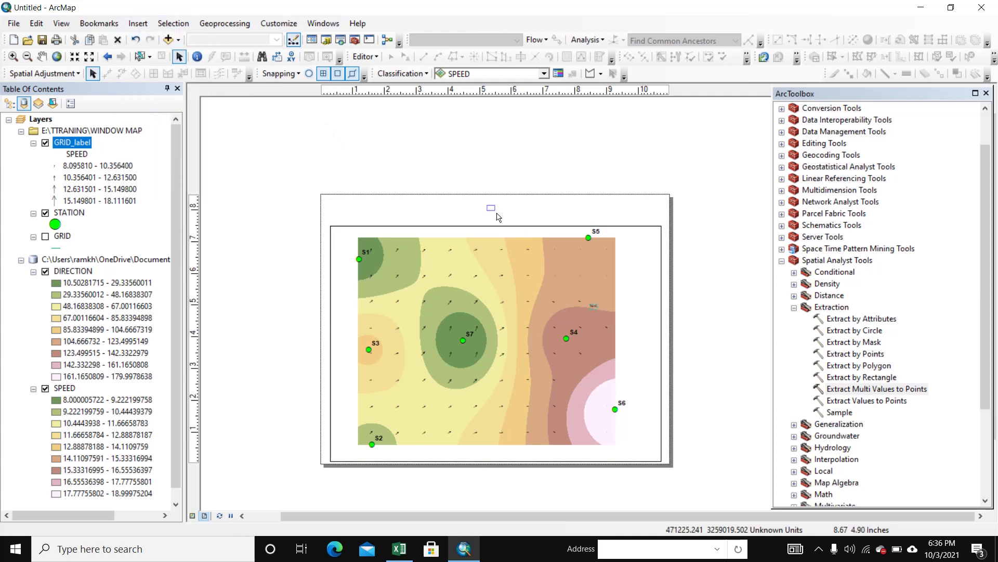
double_click(485, 213)
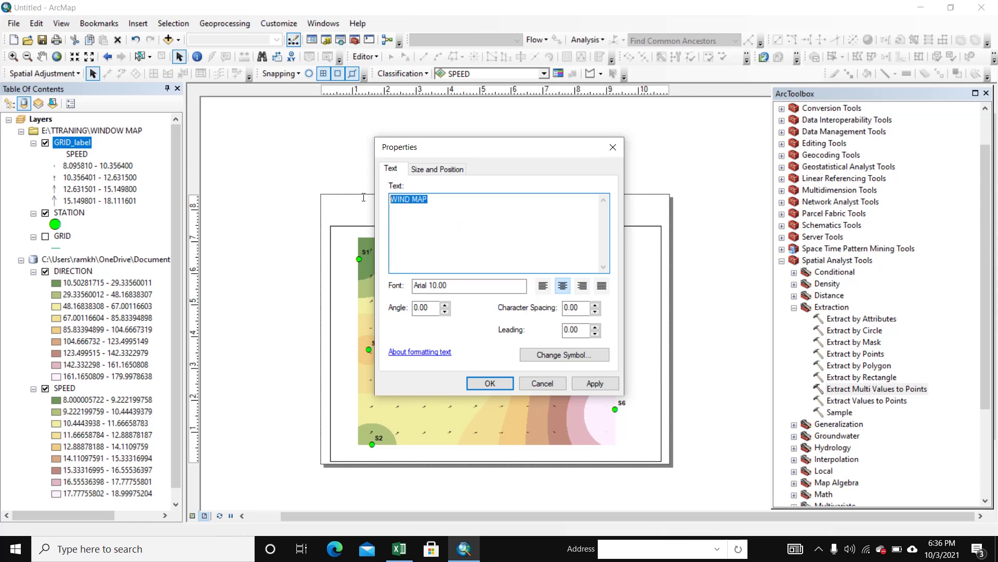
Step: Make the WIND MAP title bold at size 72 and move it up clear of the data frame
click(564, 355)
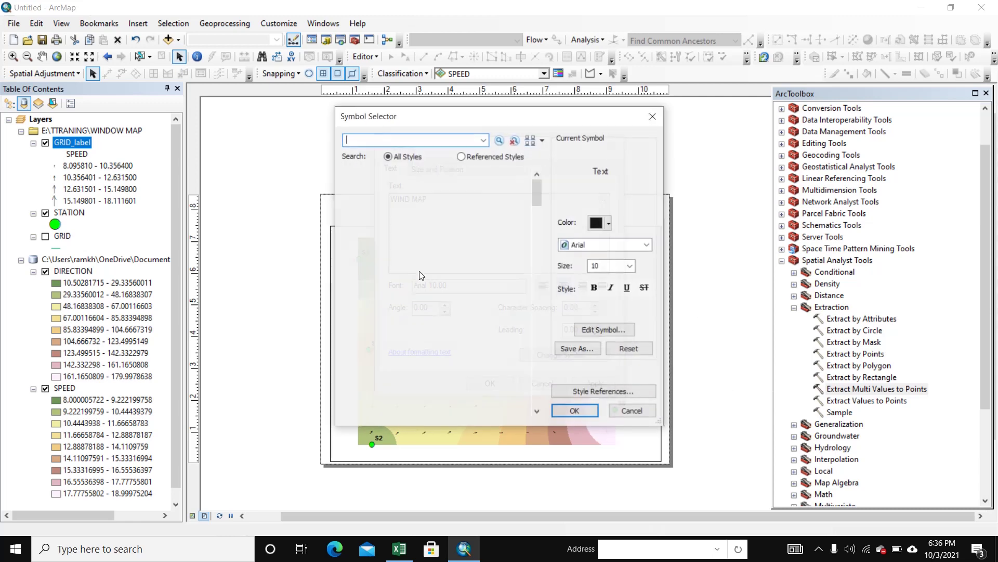
click(630, 265)
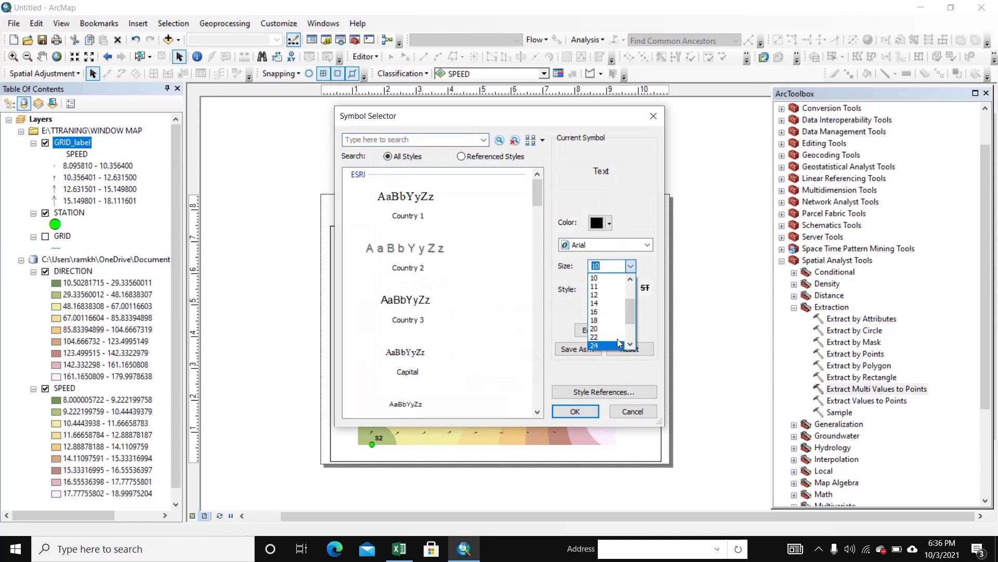
click(594, 346)
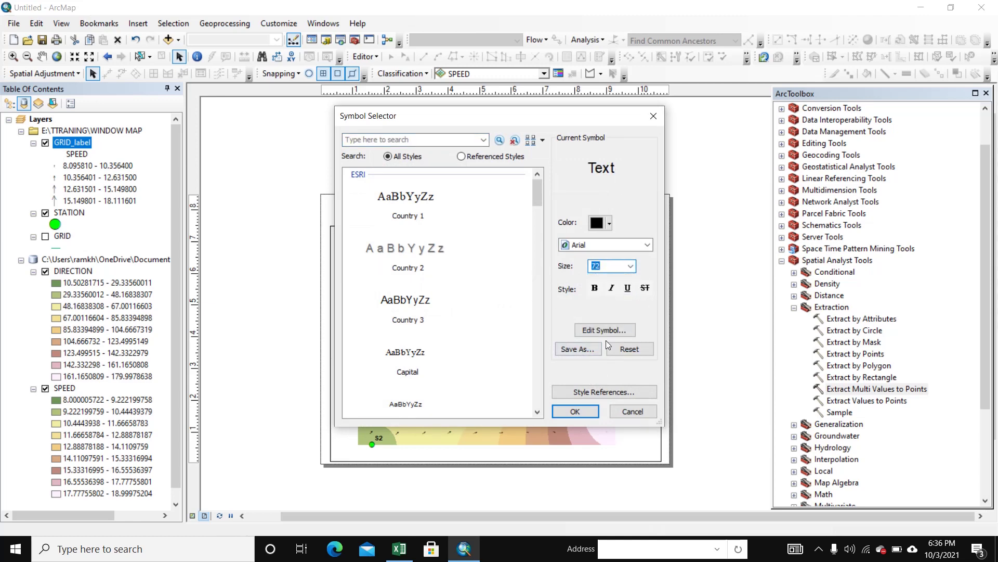
click(595, 289)
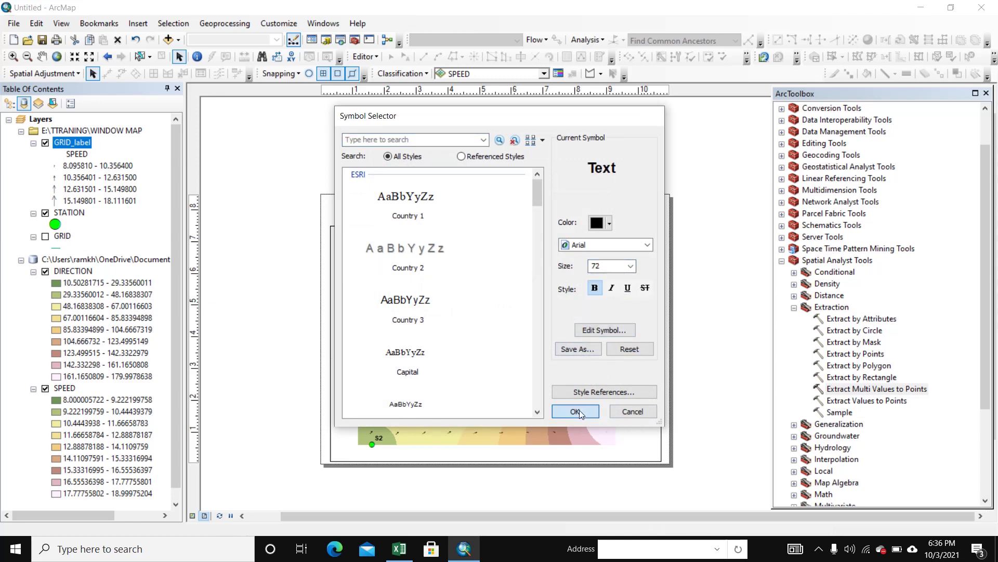
click(578, 410)
drag(494, 152, 572, 184)
click(598, 423)
click(540, 413)
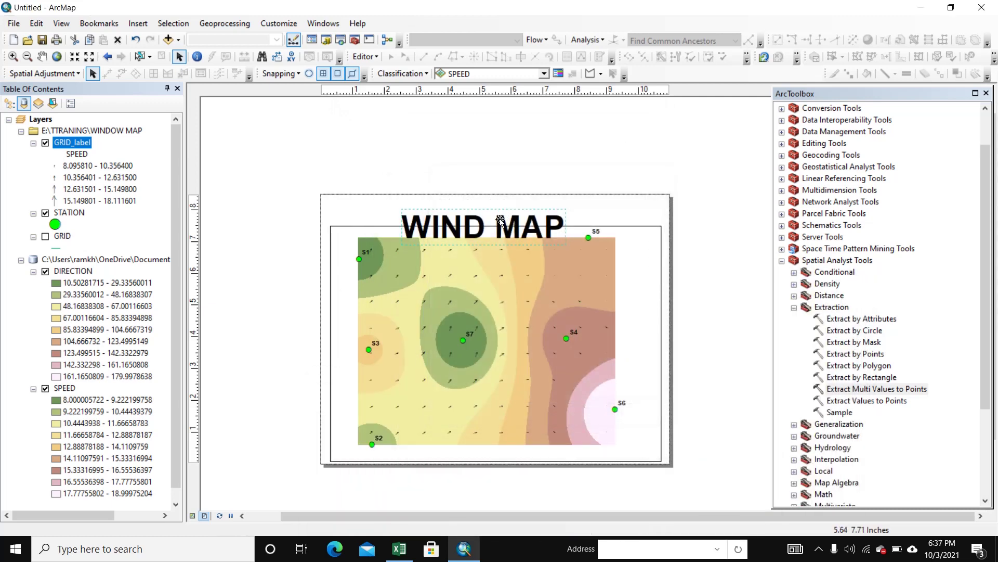
drag(489, 232, 490, 211)
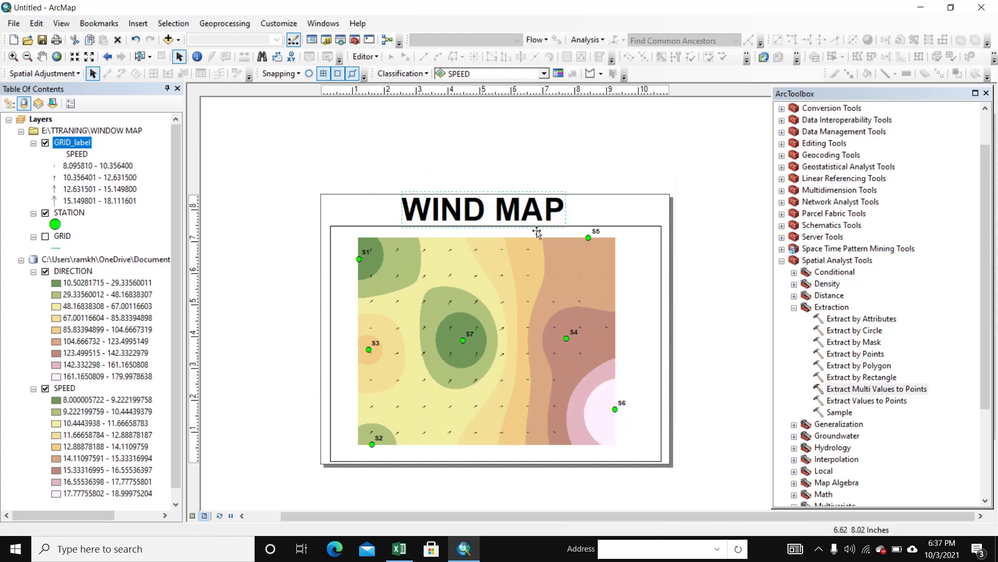
scroll(519, 322, up, 1)
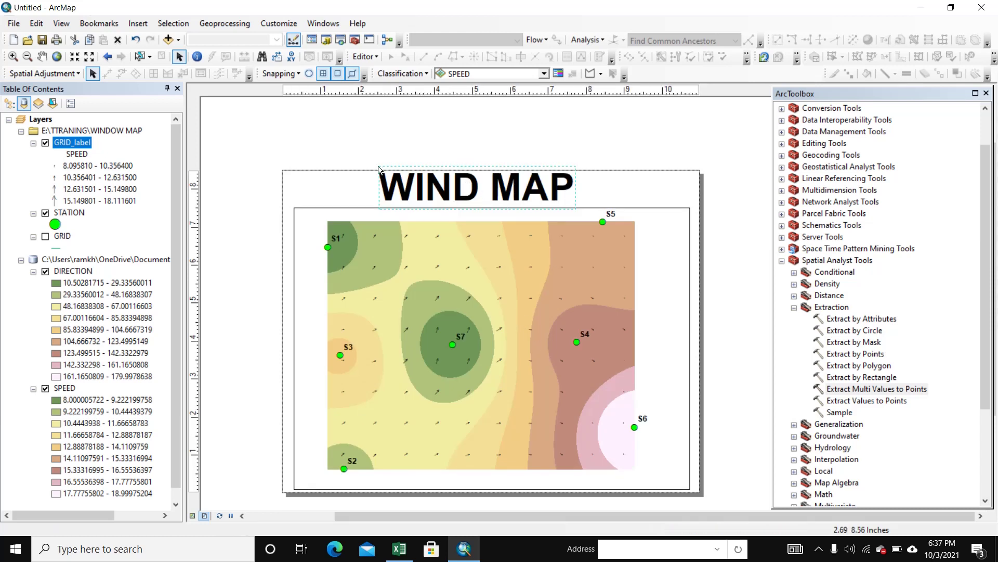
Step: Export the map layout as a PDF named WIND MAP into the folder E:\TTRANING\WINDOW MAP
click(14, 24)
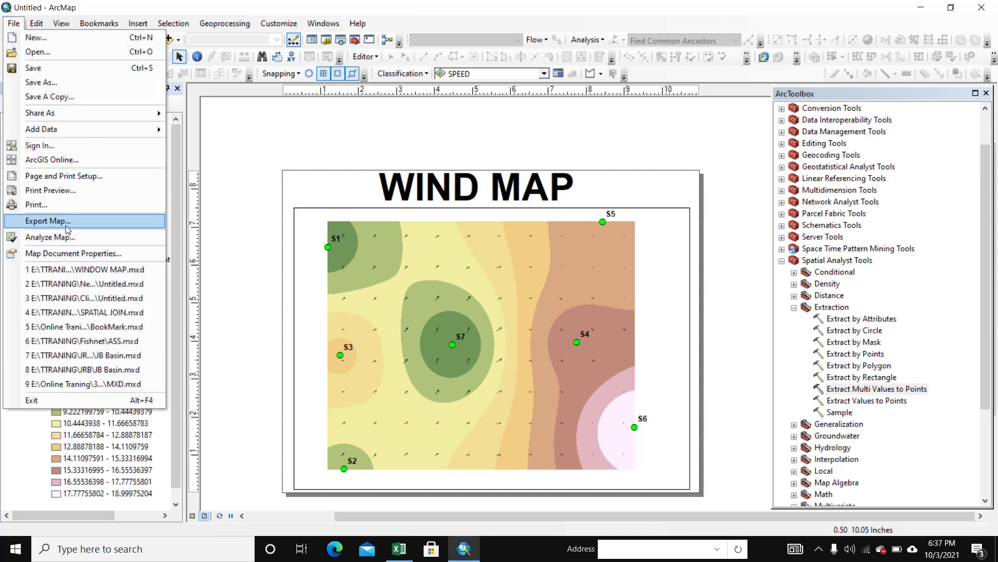
click(52, 223)
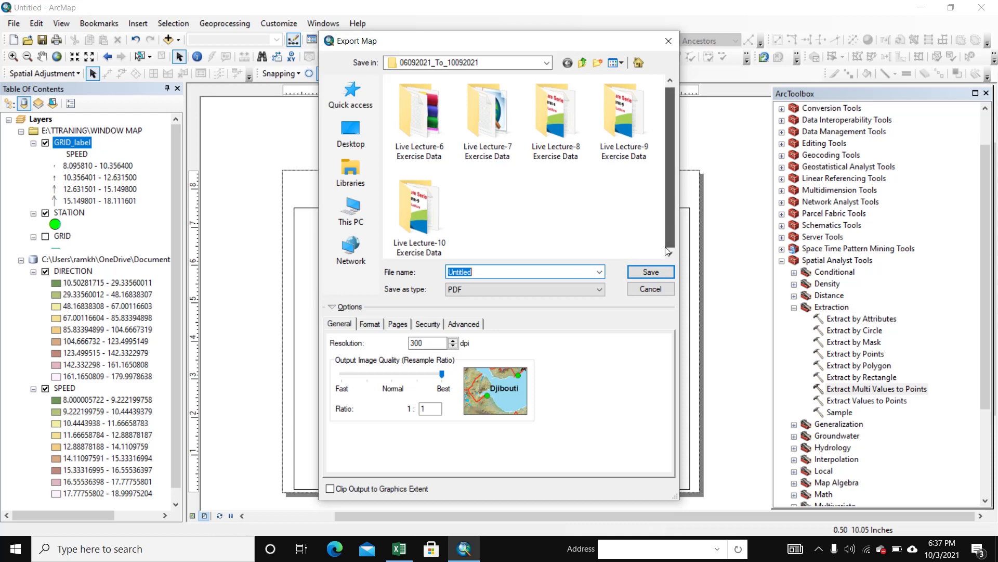
click(367, 222)
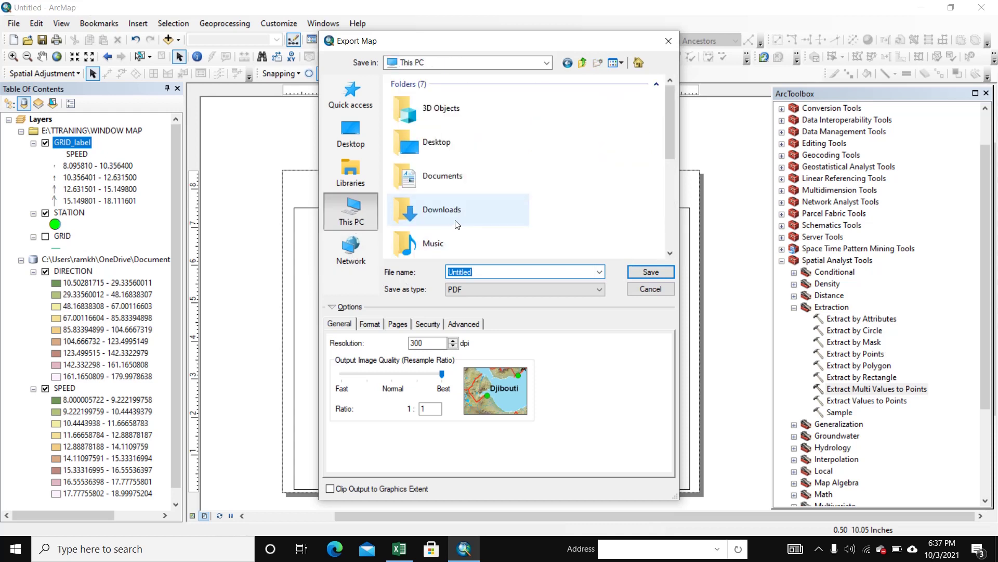
drag(665, 149, 665, 238)
click(459, 239)
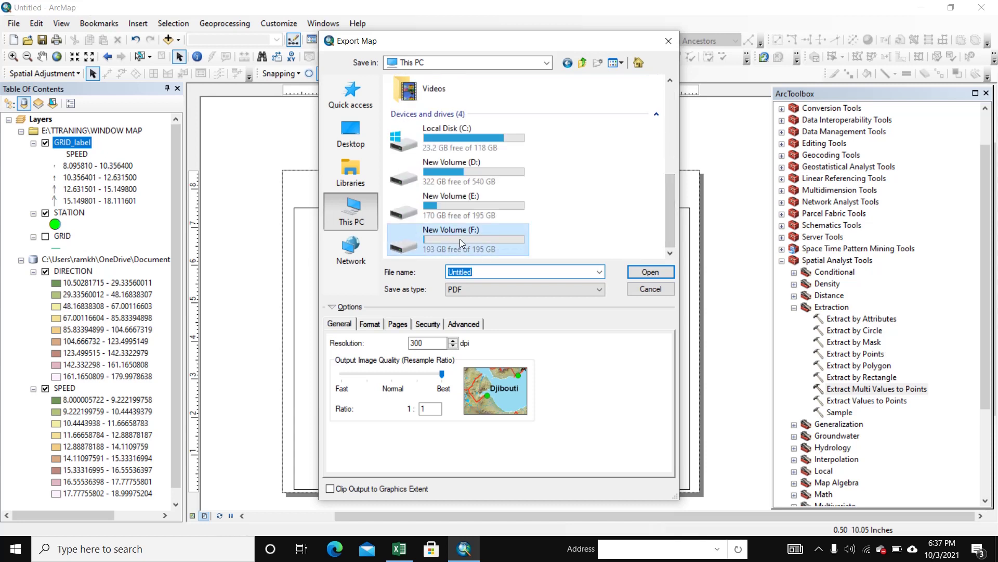
double_click(466, 204)
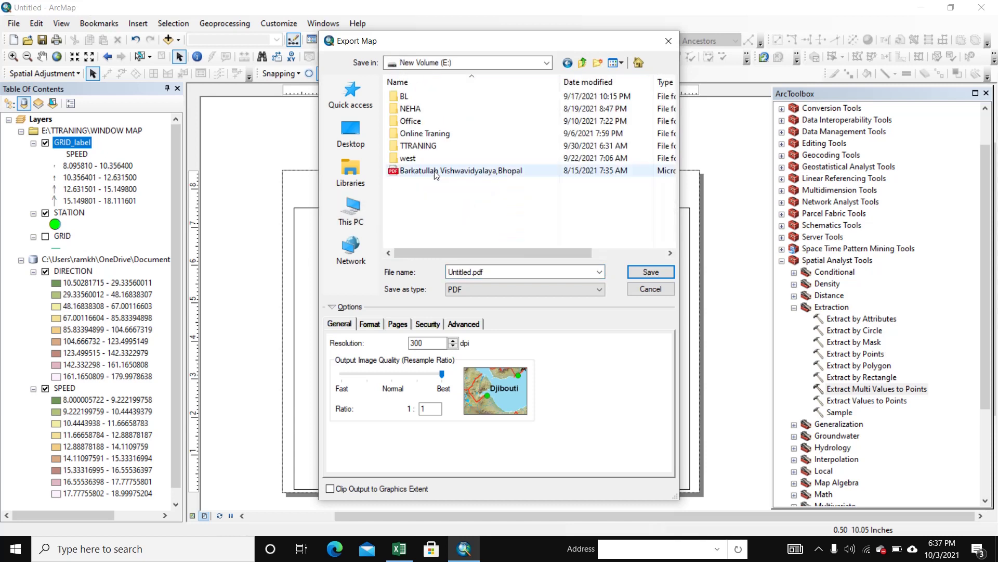
double_click(419, 146)
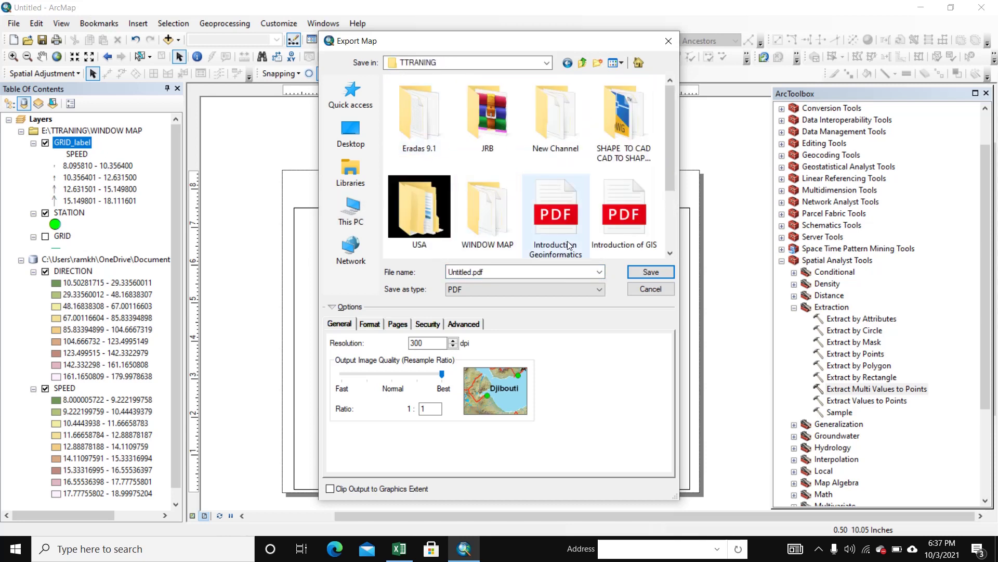
double_click(473, 232)
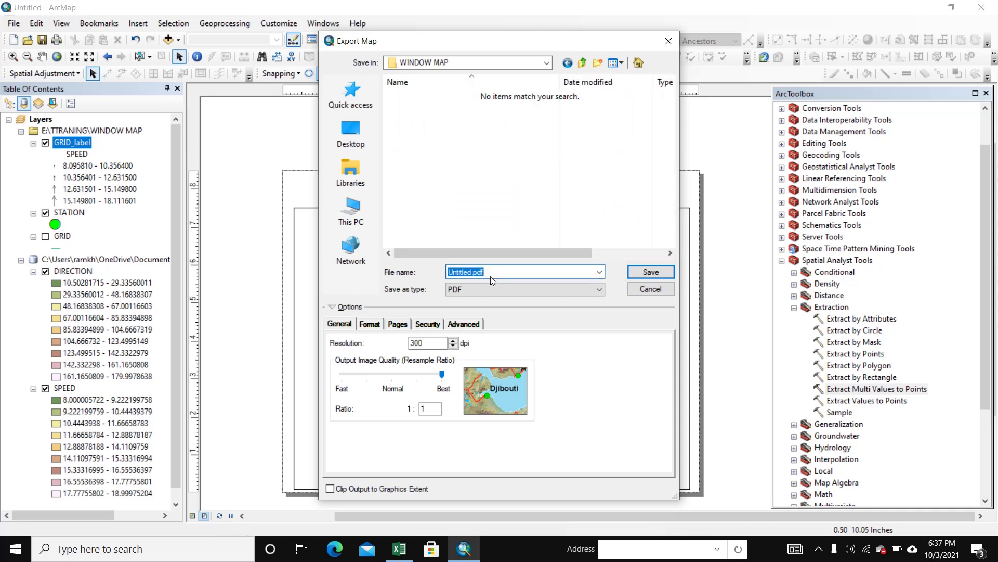
text(WIND)
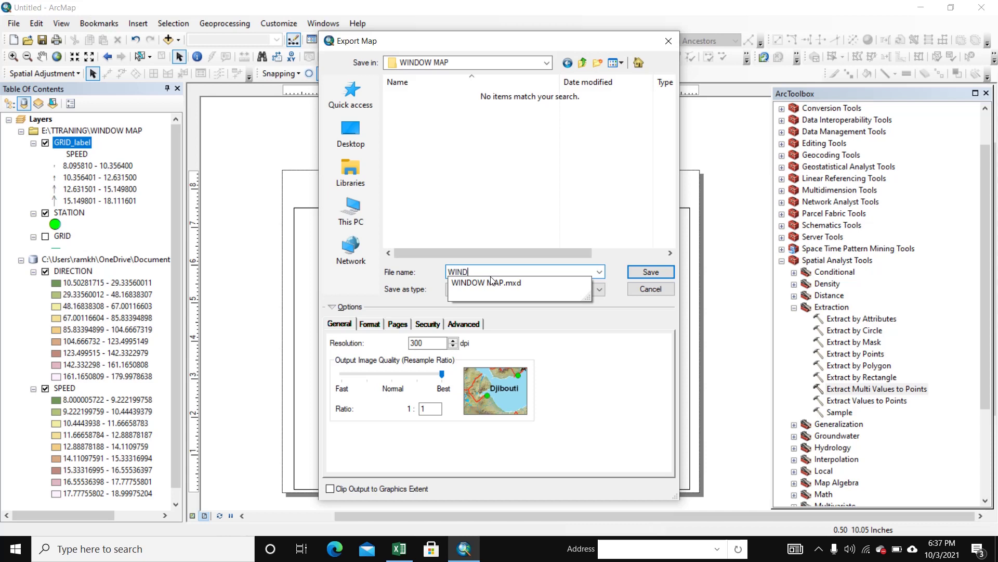
text( MAP)
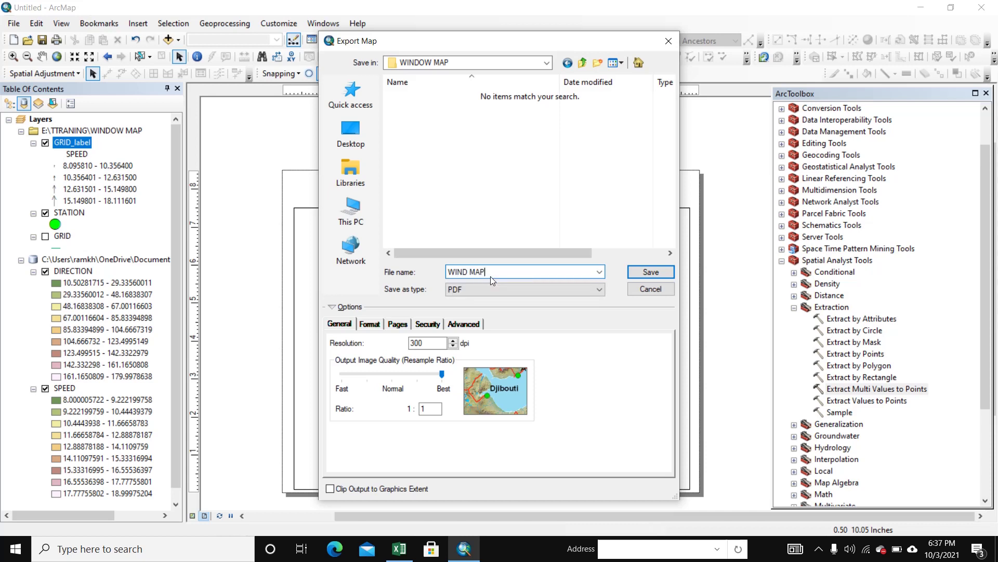
click(652, 272)
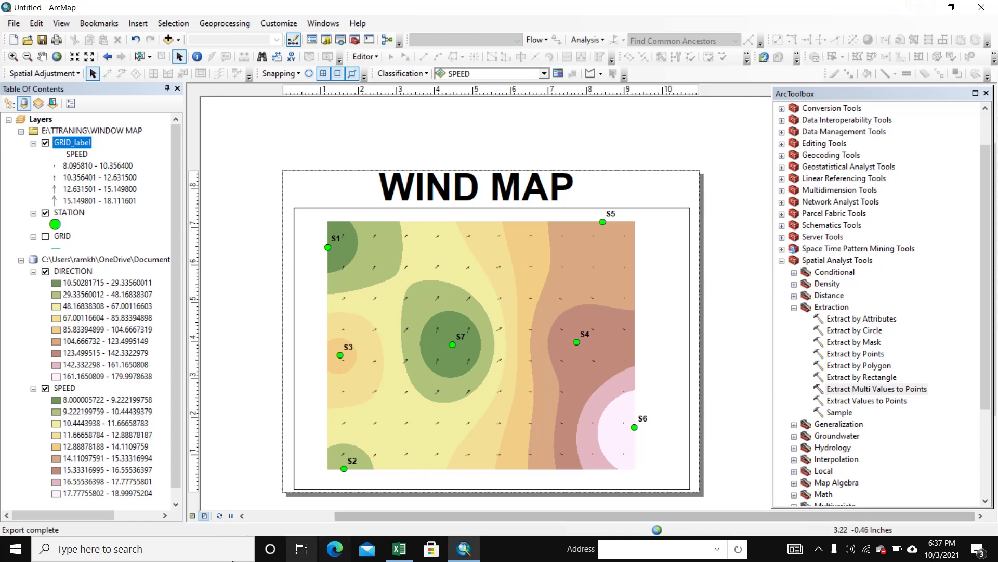
Step: Switch to File Explorer, open the exported WIND MAP PDF from E:\TTRANING\WINDOW MAP and review the whole page
click(921, 8)
click(957, 7)
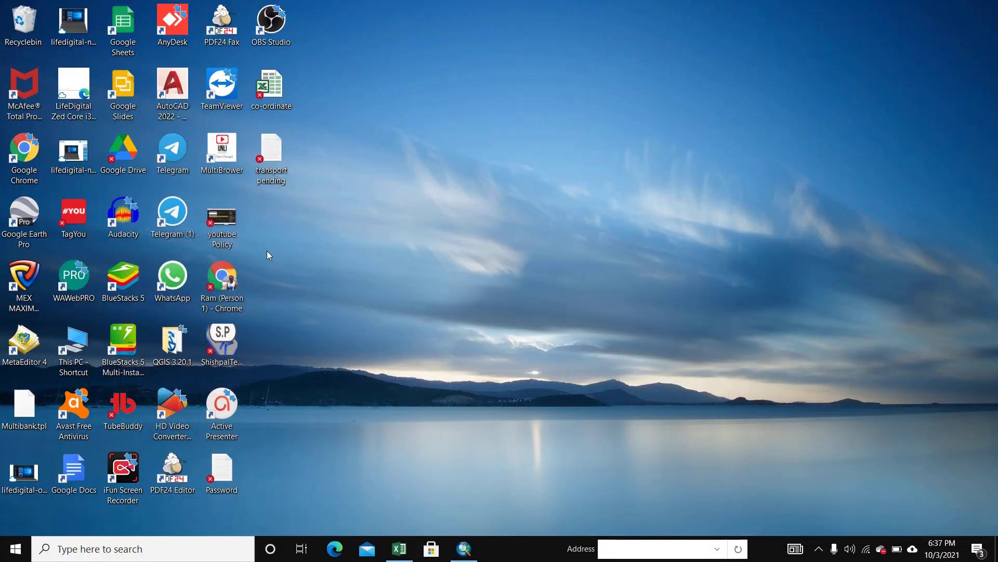
double_click(82, 355)
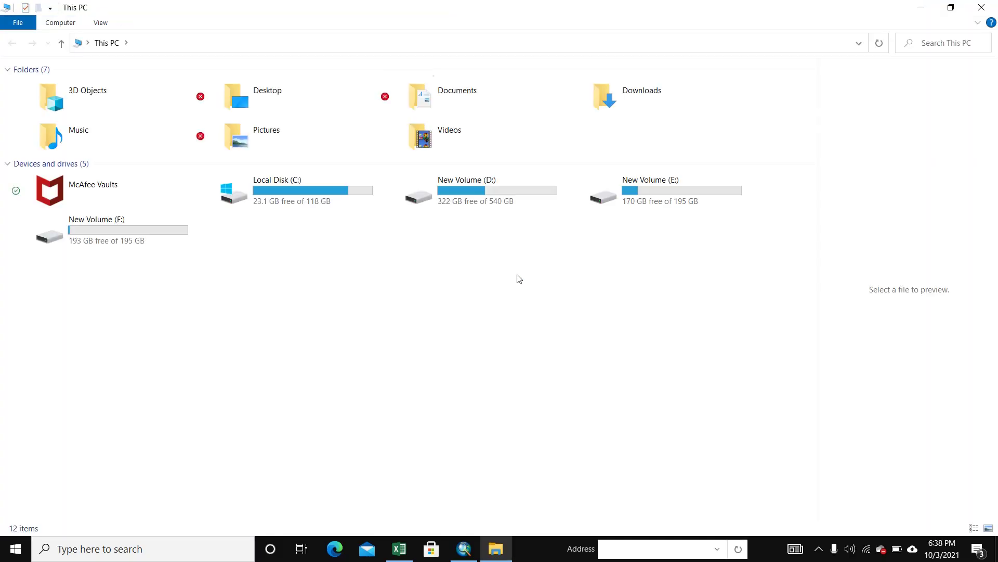
double_click(647, 191)
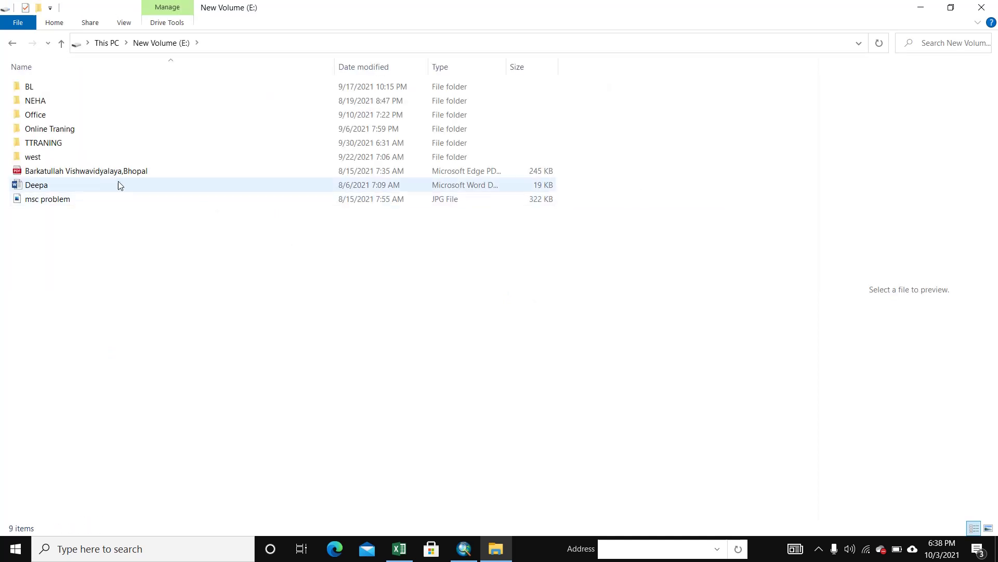
double_click(119, 140)
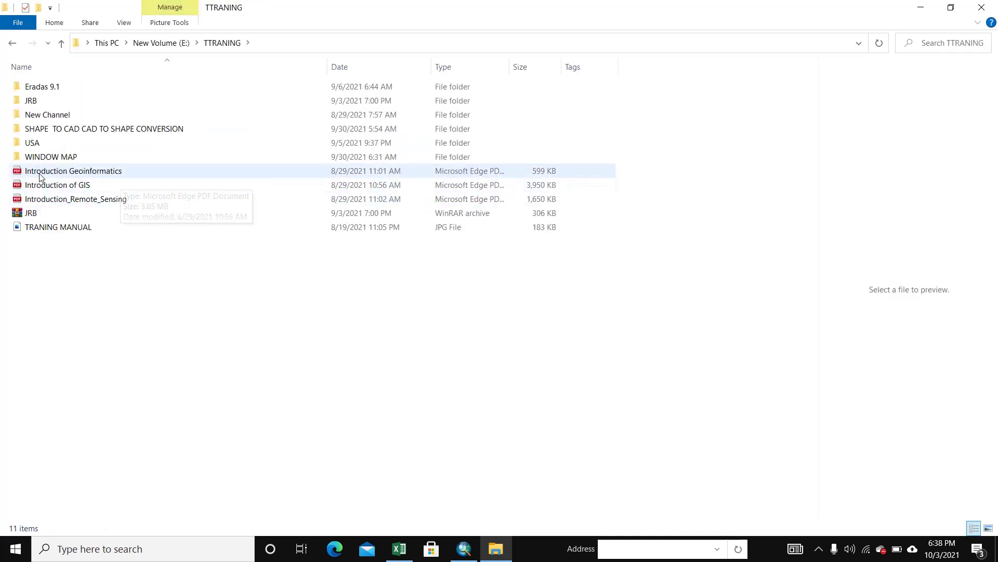
double_click(46, 157)
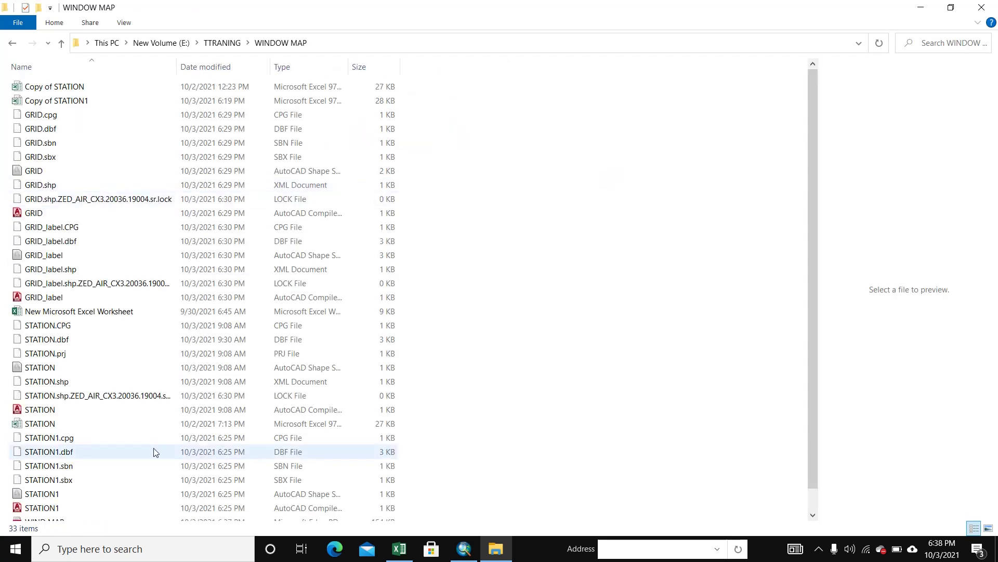
scroll(132, 421, down, 1)
double_click(44, 500)
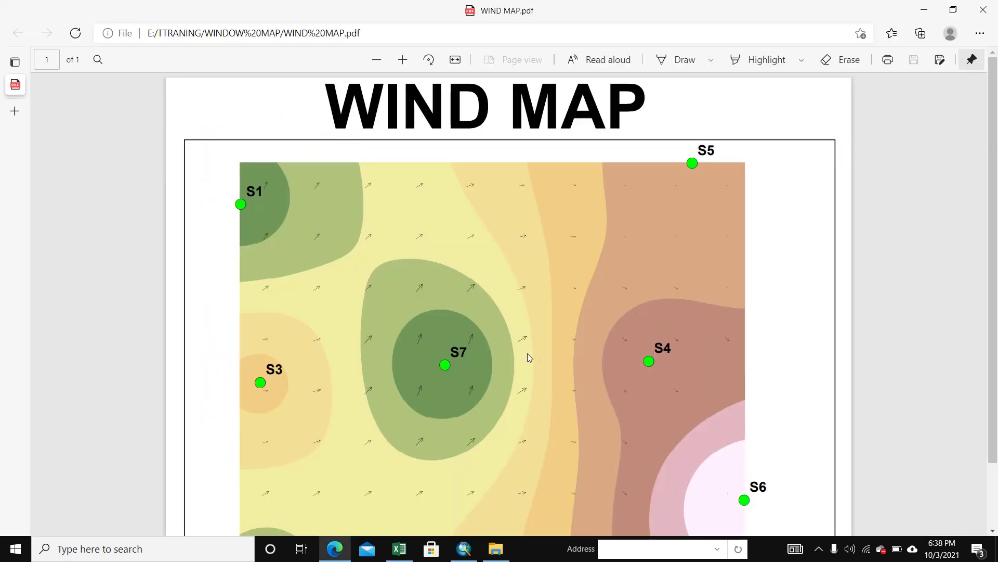
scroll(563, 339, down, 2)
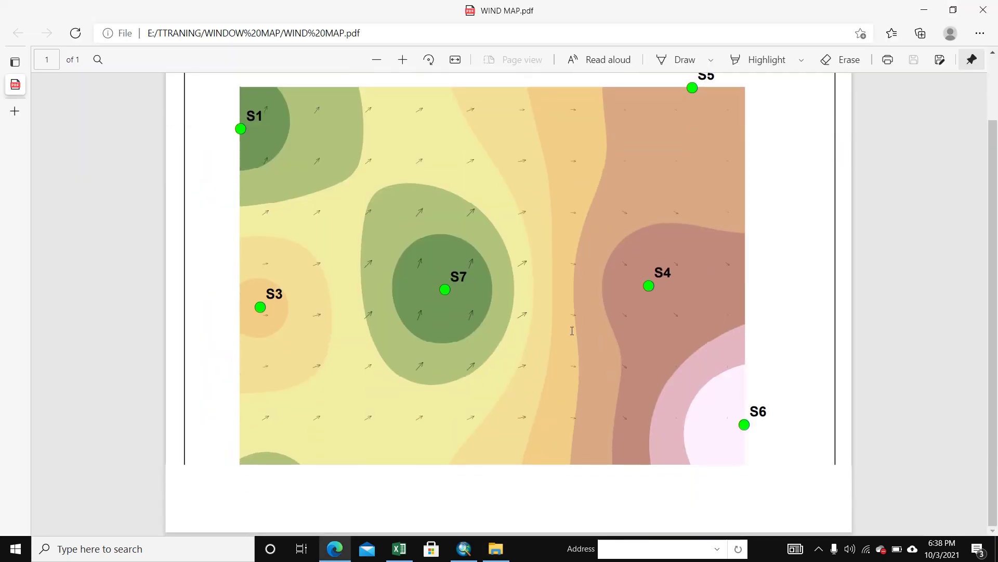
scroll(573, 332, up, 2)
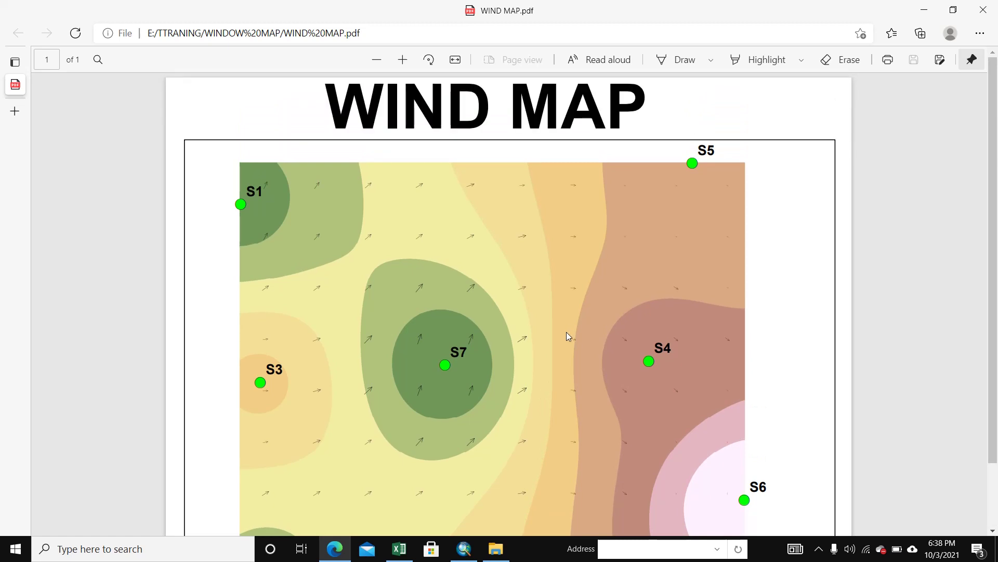
scroll(577, 322, down, 2)
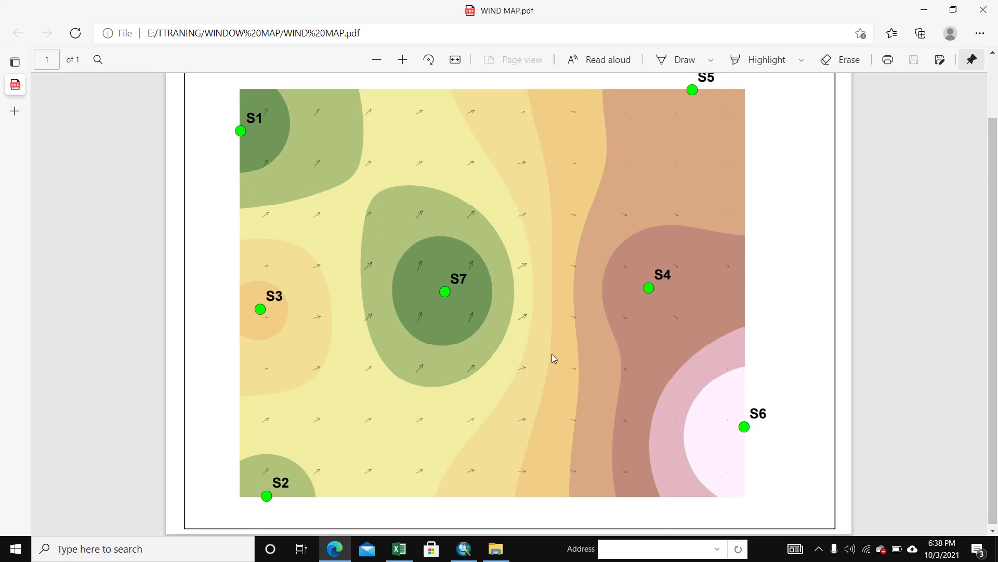
scroll(552, 355, up, 2)
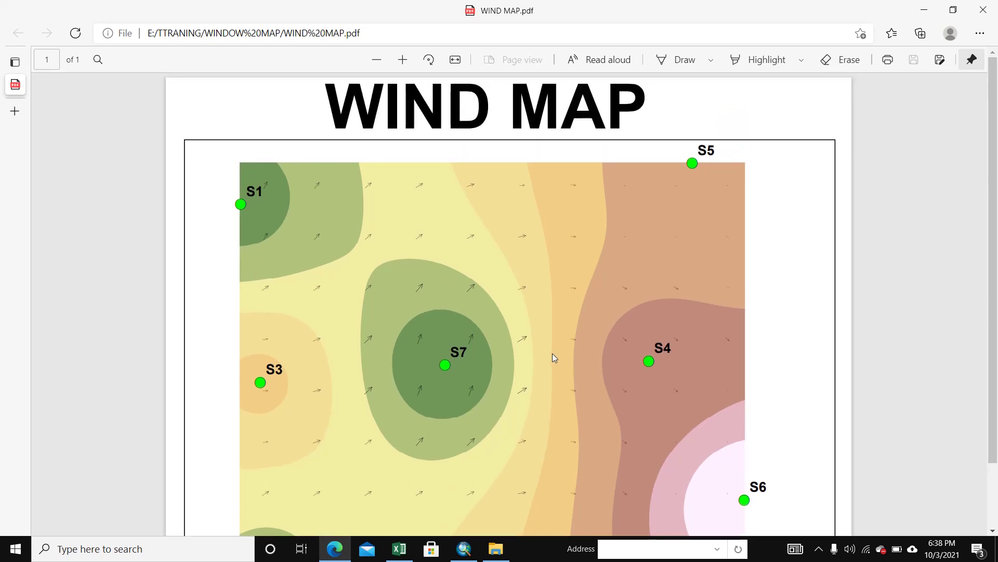